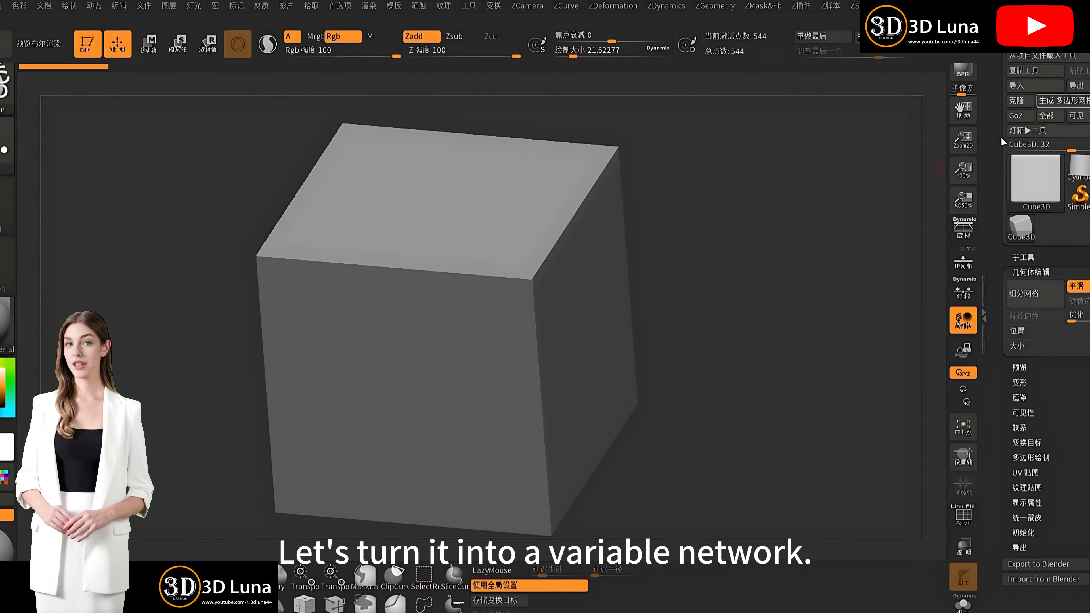
# Step: Convert the cube into an editable PolyMesh3D, display its polyframe wireframe and fit it in the view
pyautogui.click(1063, 100)
pyautogui.moveTo(687, 367); pyautogui.dragTo(737, 380)
pyautogui.hotkey('shift', 'f')
pyautogui.press('f')
pyautogui.press('f')
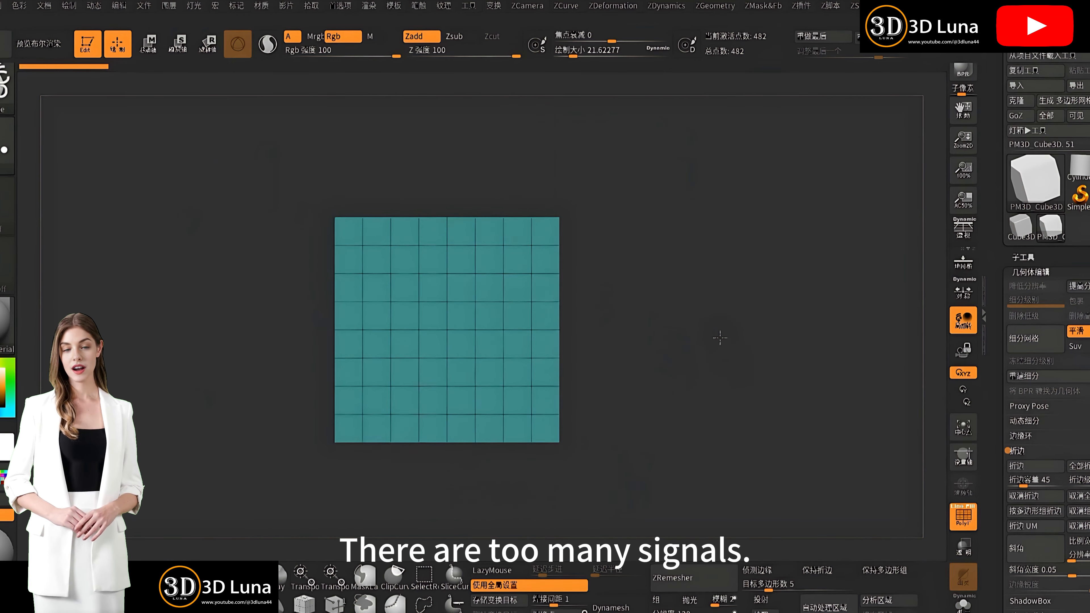
# Step: Activate the ZModeler brush and set its edge action to Insert (插入) facing the cube's front
pyautogui.moveTo(720, 337); pyautogui.dragTo(566, 304)
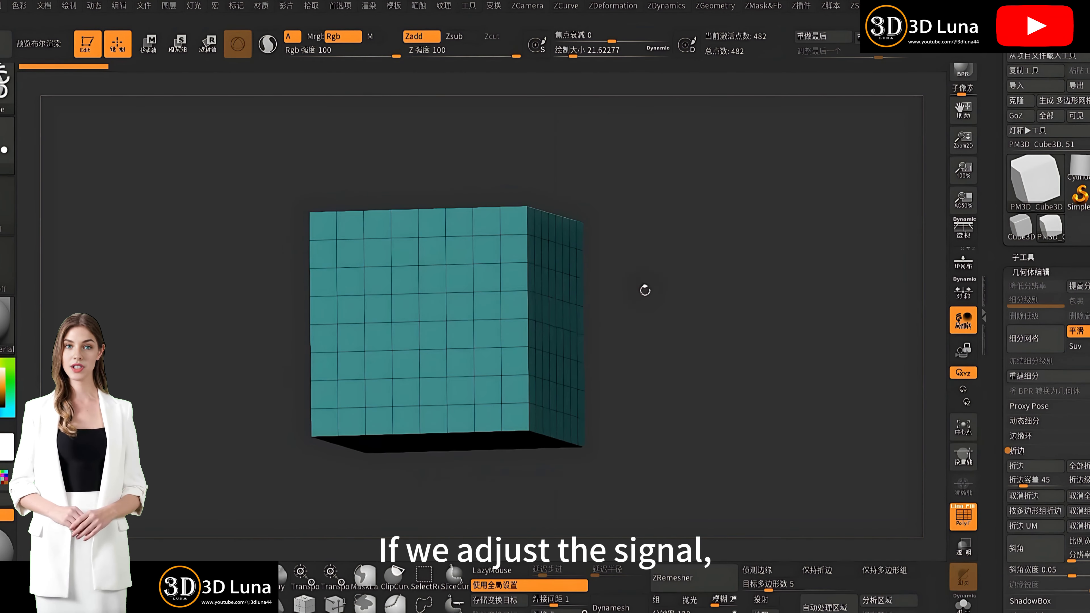
pyautogui.keyDown('shift'); pyautogui.moveTo(645, 291); pyautogui.dragTo(630, 296); pyautogui.keyUp('shift')
pyautogui.keyDown('alt'); pyautogui.moveTo(635, 339); pyautogui.dragTo(650, 327); pyautogui.keyUp('alt')
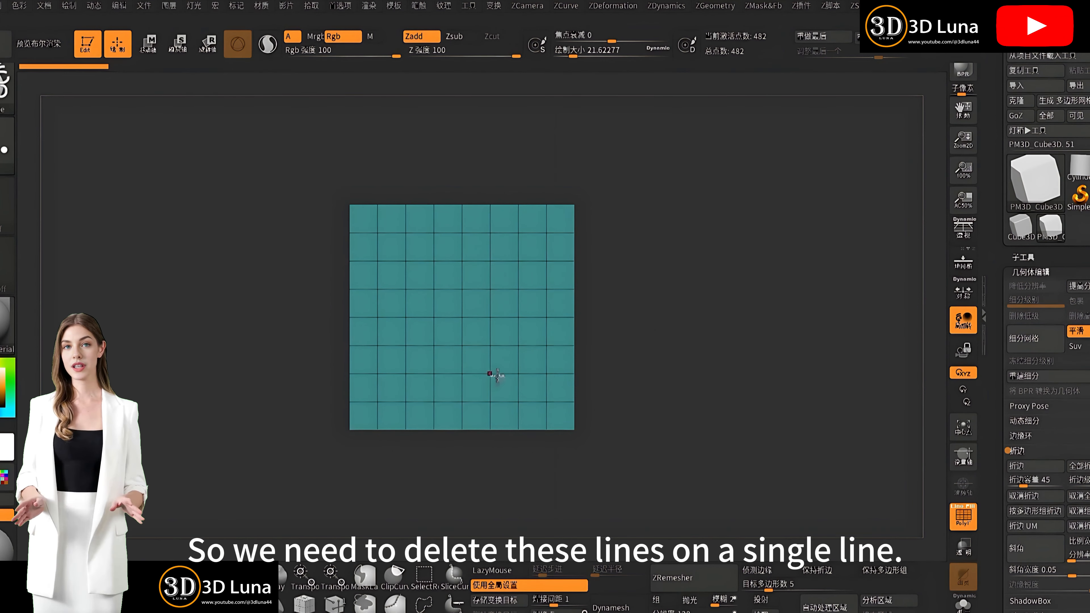
pyautogui.moveTo(691, 352); pyautogui.dragTo(598, 292)
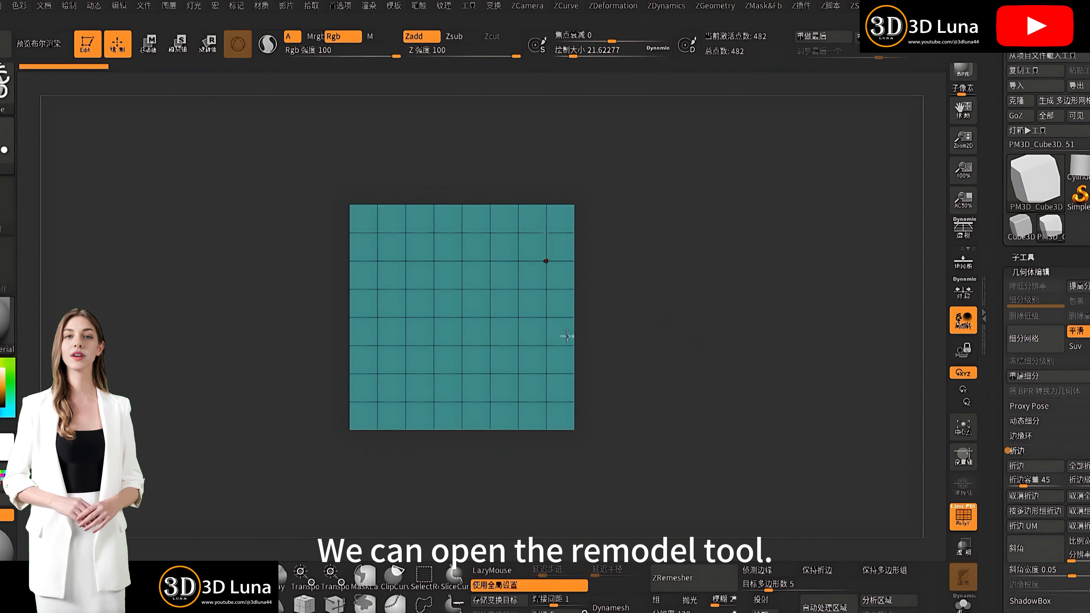
pyautogui.click(347, 602)
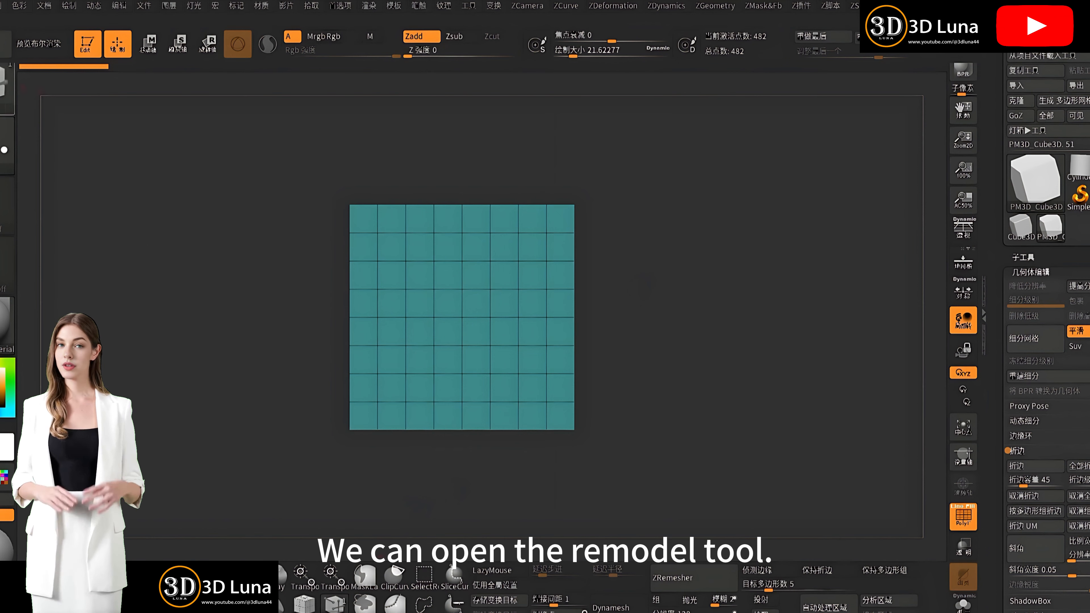
pyautogui.keyDown('ctrl'); pyautogui.moveTo(676, 228); pyautogui.dragTo(680, 254, button='right'); pyautogui.keyUp('ctrl')
pyautogui.press('space')
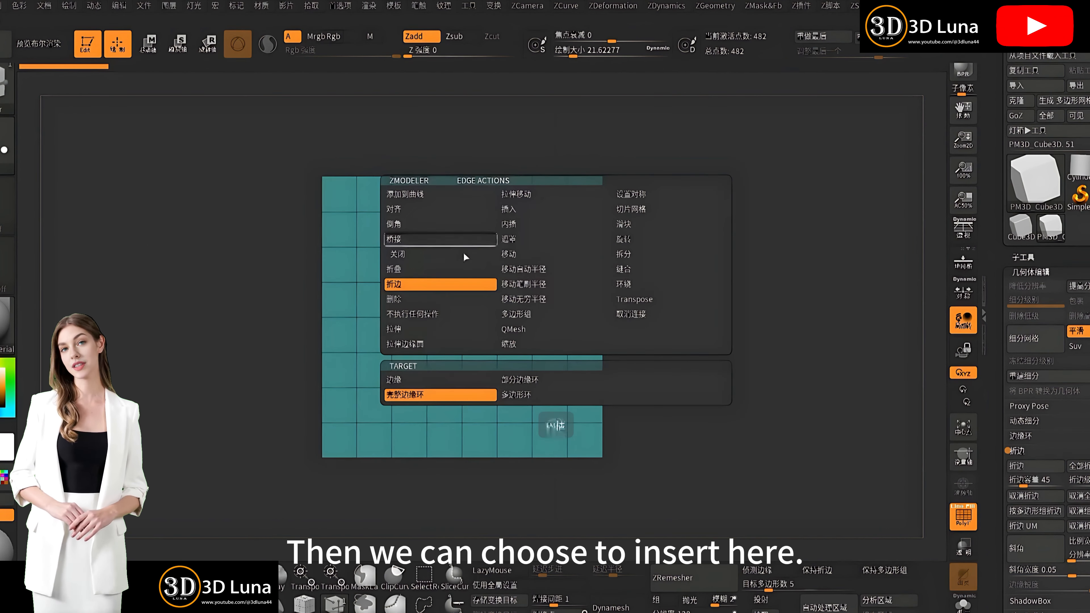
pyautogui.click(511, 209)
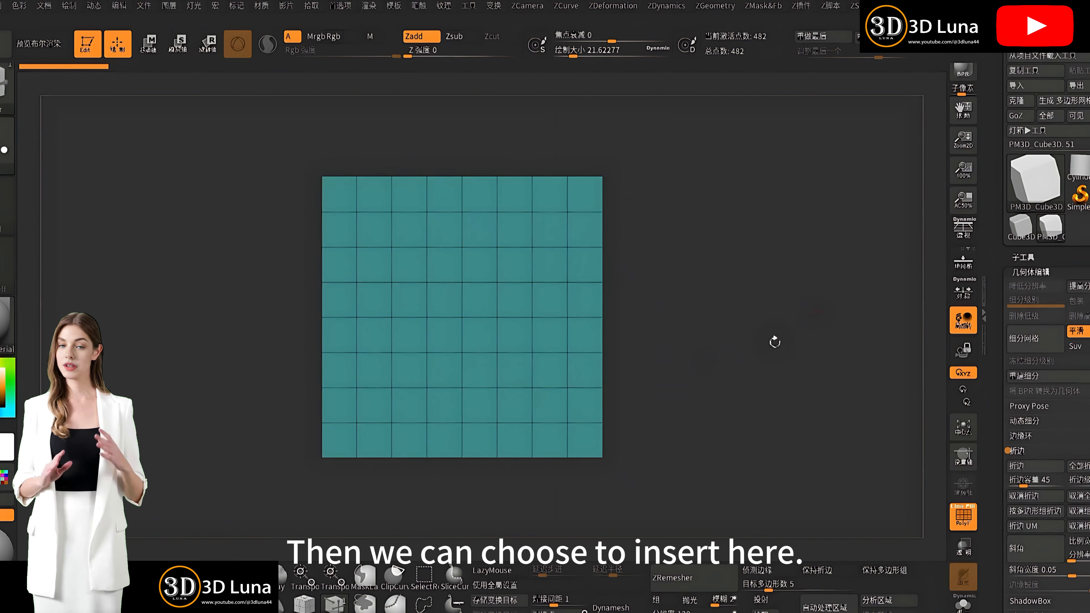
# Step: Delete all horizontal edge loops running around the cube's sides, keeping the vertical divisions
pyautogui.keyDown('alt'); pyautogui.click(554, 211); pyautogui.keyUp('alt')
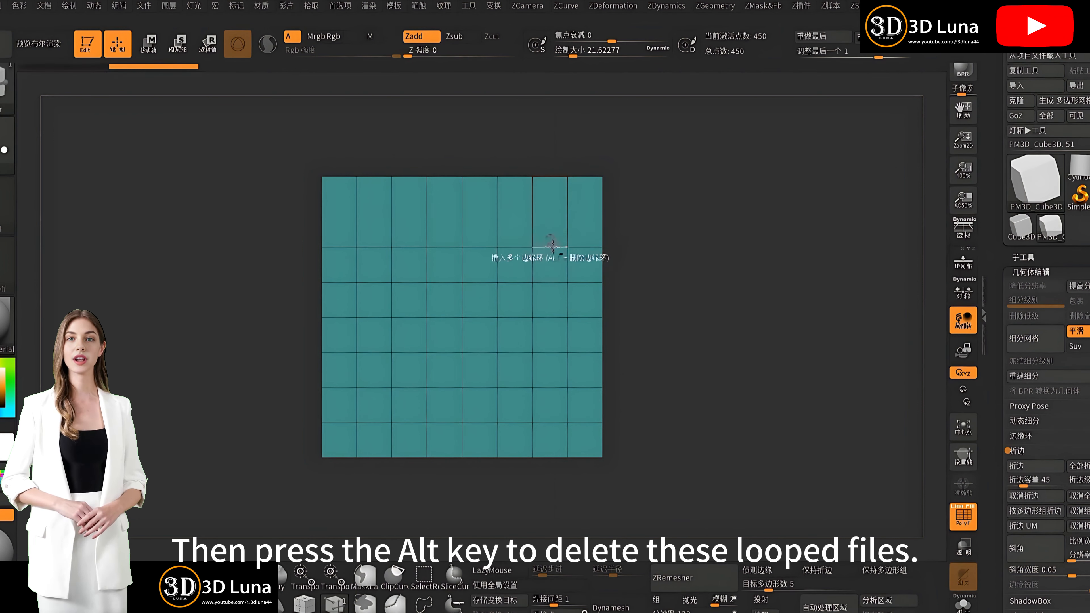
pyautogui.keyDown('alt'); pyautogui.click(553, 282); pyautogui.keyUp('alt')
pyautogui.keyDown('alt'); pyautogui.click(554, 317); pyautogui.keyUp('alt')
pyautogui.keyDown('alt'); pyautogui.click(554, 353); pyautogui.keyUp('alt')
pyautogui.keyDown('alt'); pyautogui.click(554, 388); pyautogui.keyUp('alt')
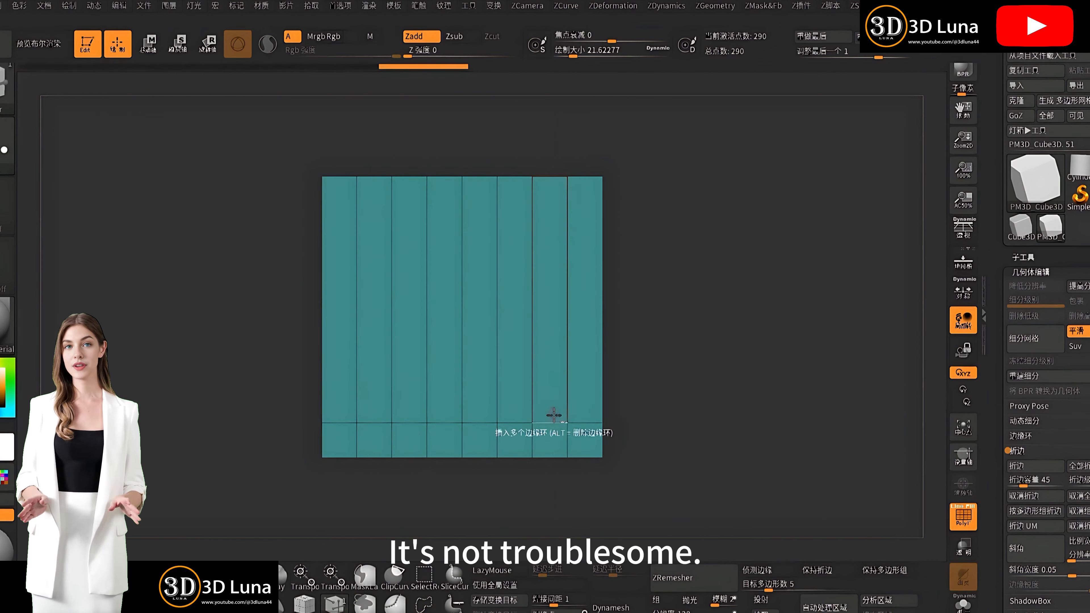
pyautogui.keyDown('alt'); pyautogui.click(554, 423); pyautogui.keyUp('alt')
# Step: Assign polygroups by normals (按法线分组) so each face of the cube gets its own group
pyautogui.moveTo(618, 420); pyautogui.dragTo(736, 372)
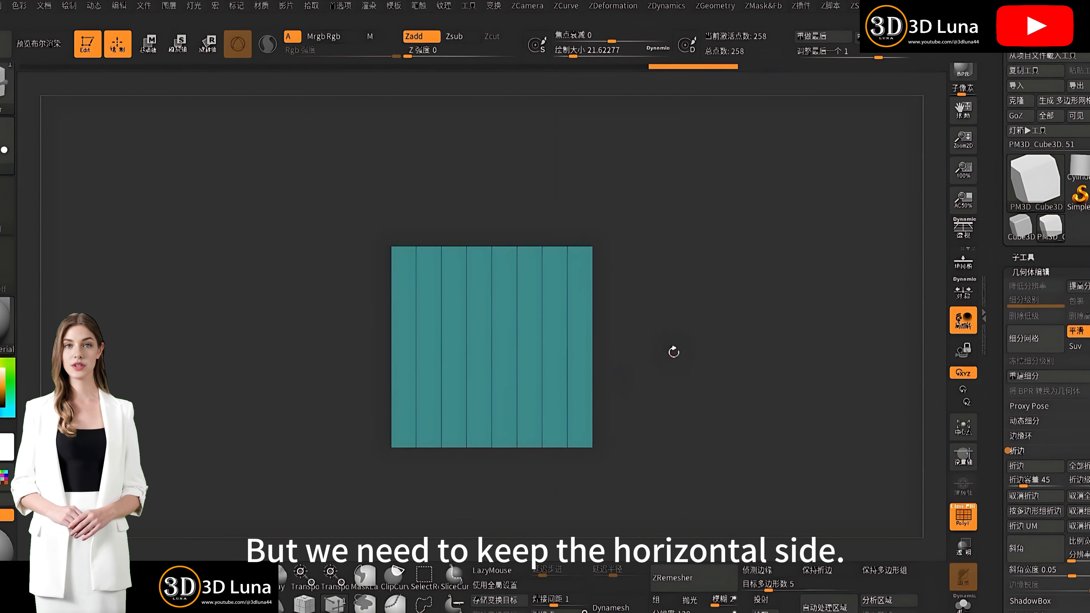
pyautogui.keyDown('alt'); pyautogui.moveTo(673, 351); pyautogui.dragTo(654, 380); pyautogui.keyUp('alt')
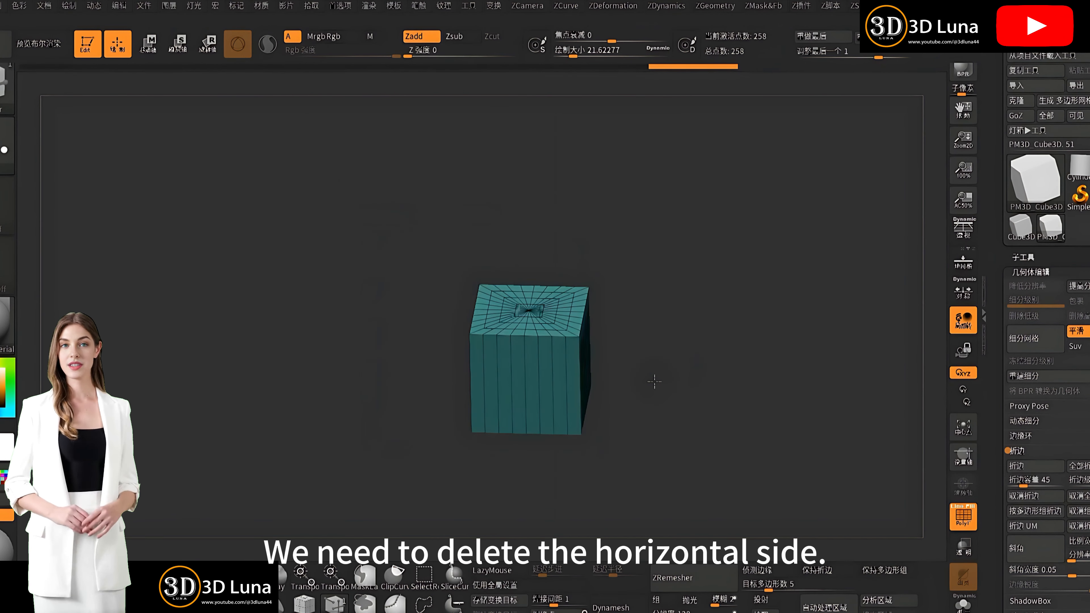
pyautogui.scroll(-10, 997, 453)
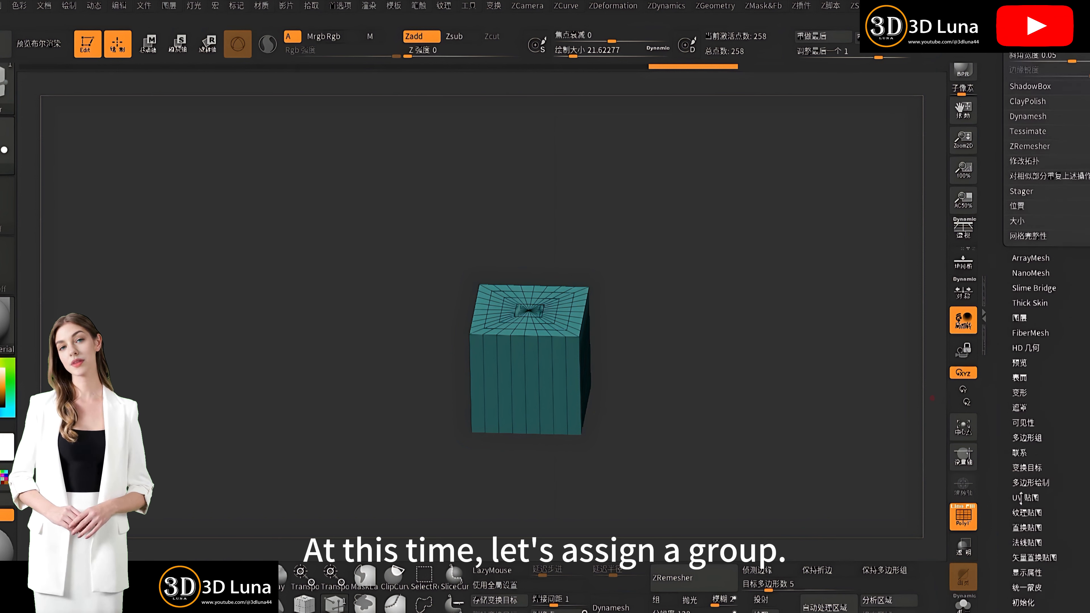
pyautogui.click(1037, 340)
pyautogui.moveTo(774, 441); pyautogui.dragTo(682, 416)
pyautogui.moveTo(768, 386); pyautogui.dragTo(752, 422)
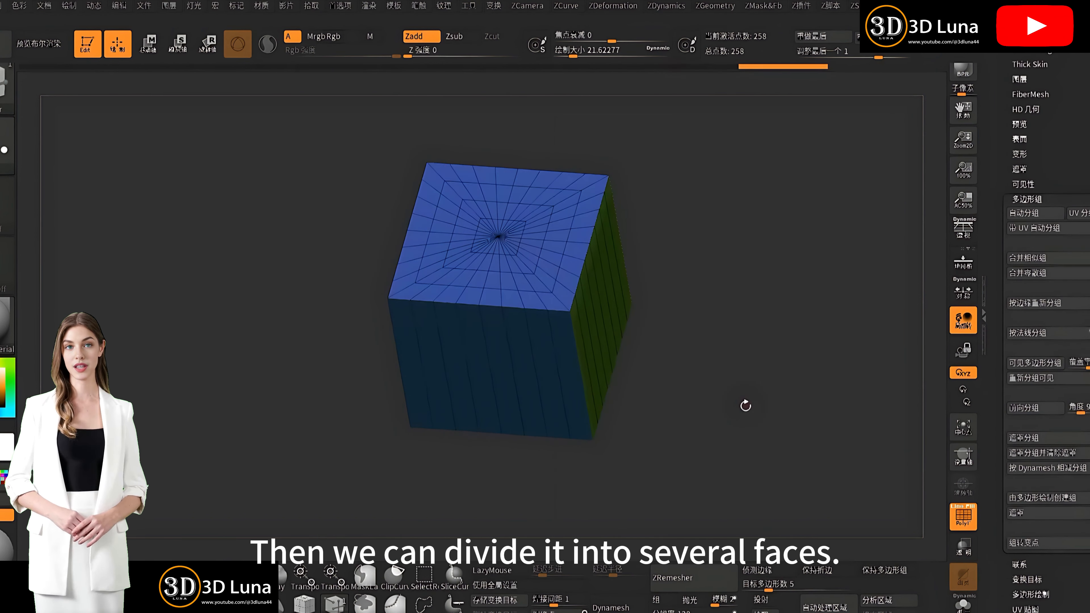
# Step: Hide the cube's top and bottom face polygroups, leaving only the four side walls visible
pyautogui.hotkey('ctrl', 'shift')
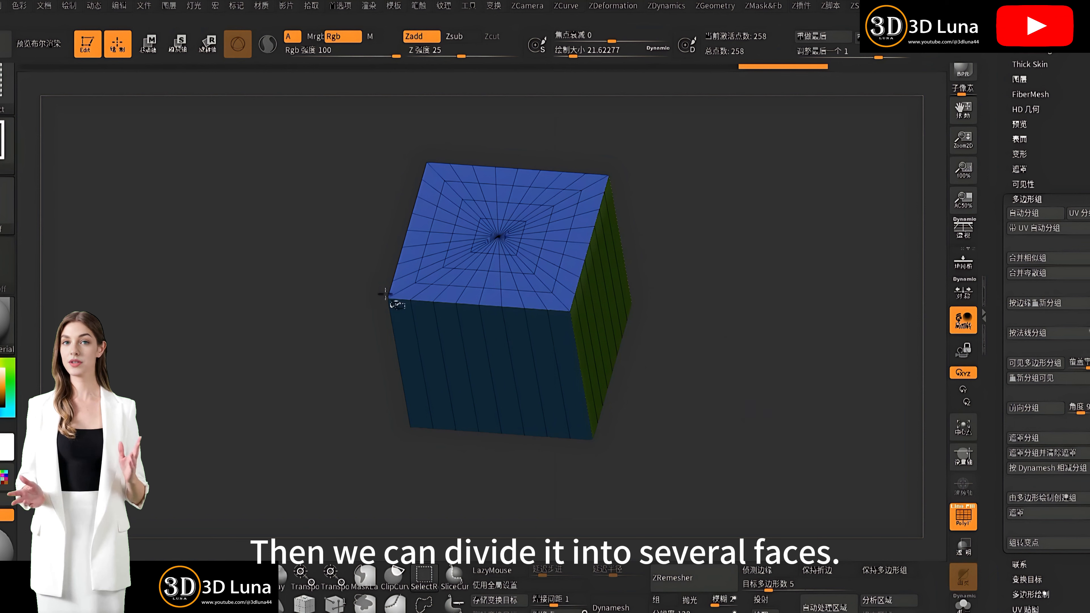
pyautogui.keyDown('ctrl'); pyautogui.keyDown('shift'); pyautogui.click(554, 263); pyautogui.keyUp('shift'); pyautogui.keyUp('ctrl')
pyautogui.keyDown('ctrl'); pyautogui.keyDown('shift'); pyautogui.click(554, 264); pyautogui.keyUp('shift'); pyautogui.keyUp('ctrl')
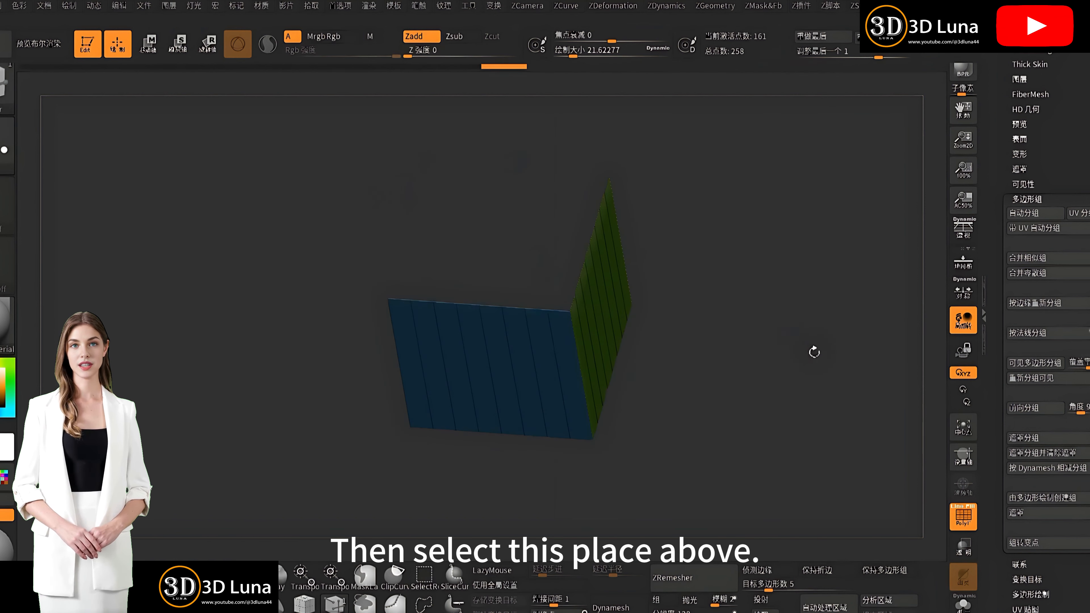
pyautogui.moveTo(812, 350); pyautogui.dragTo(764, 172)
pyautogui.keyDown('ctrl'); pyautogui.keyDown('shift'); pyautogui.click(579, 399); pyautogui.keyUp('shift'); pyautogui.keyUp('ctrl')
pyautogui.moveTo(725, 391); pyautogui.dragTo(613, 327)
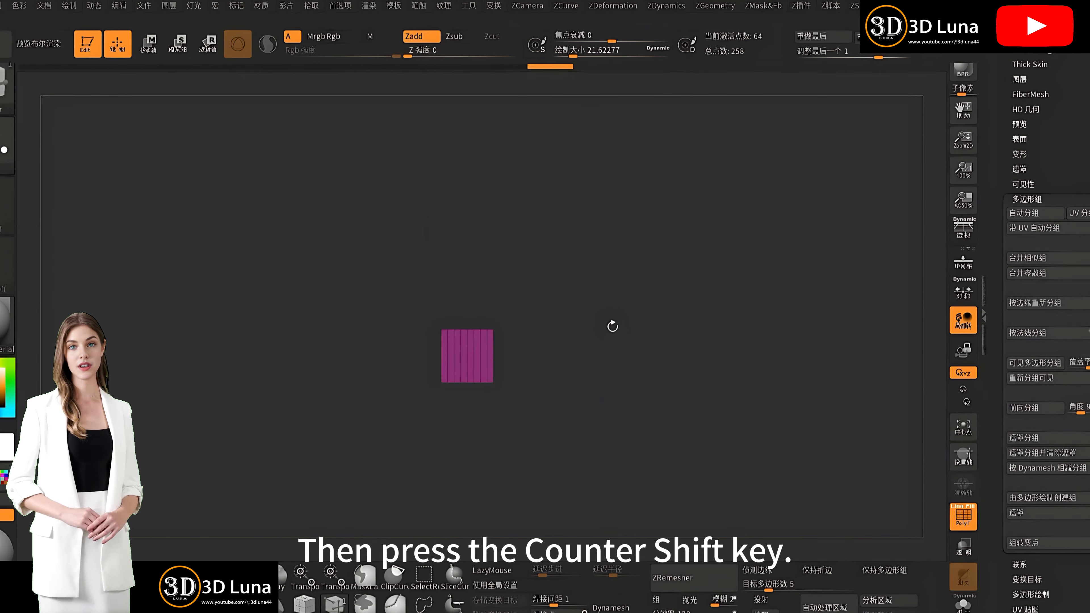
# Step: Delete the hidden top and bottom caps with Delete Hidden (删除隐藏) from the Modify Topology commands
pyautogui.click(1032, 199)
pyautogui.moveTo(998, 163); pyautogui.dragTo(1002, 319)
pyautogui.click(1028, 161)
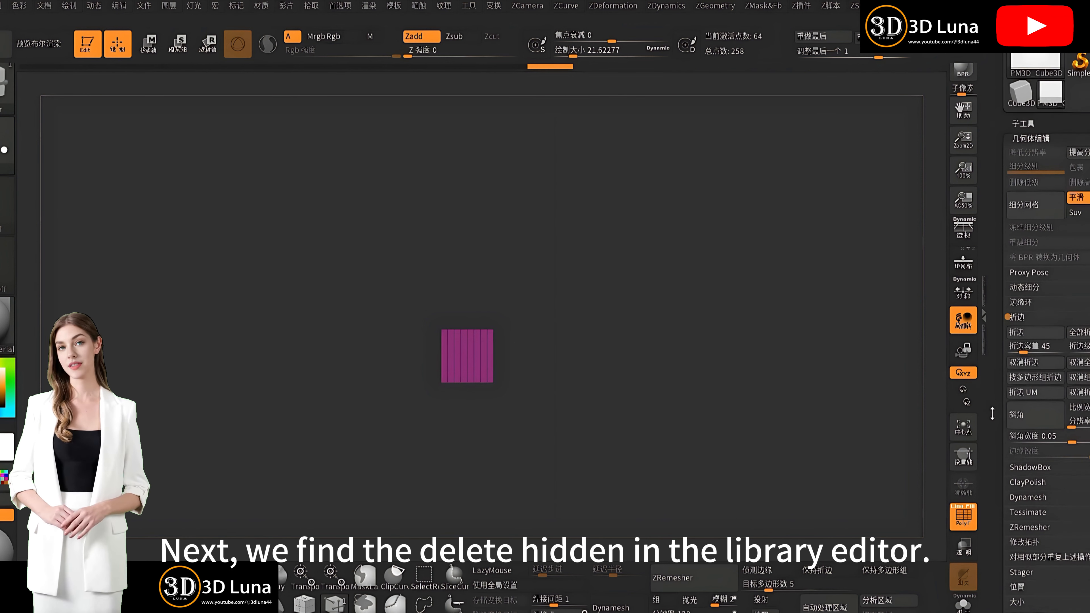
pyautogui.moveTo(990, 442); pyautogui.dragTo(1027, 268)
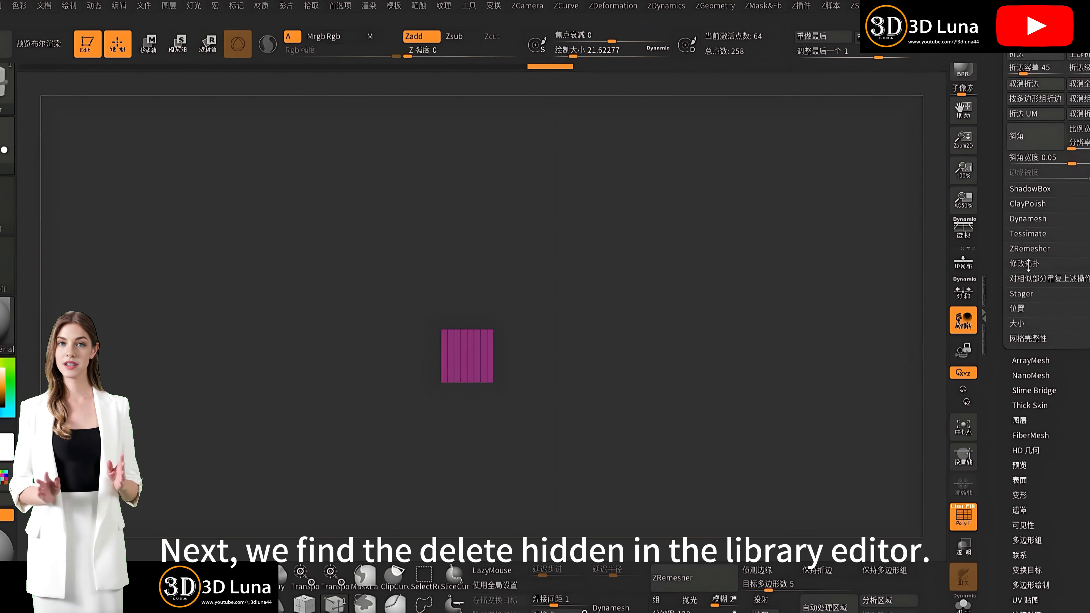
pyautogui.click(1028, 264)
pyautogui.scroll(-2, 1006, 282)
pyautogui.click(1045, 274)
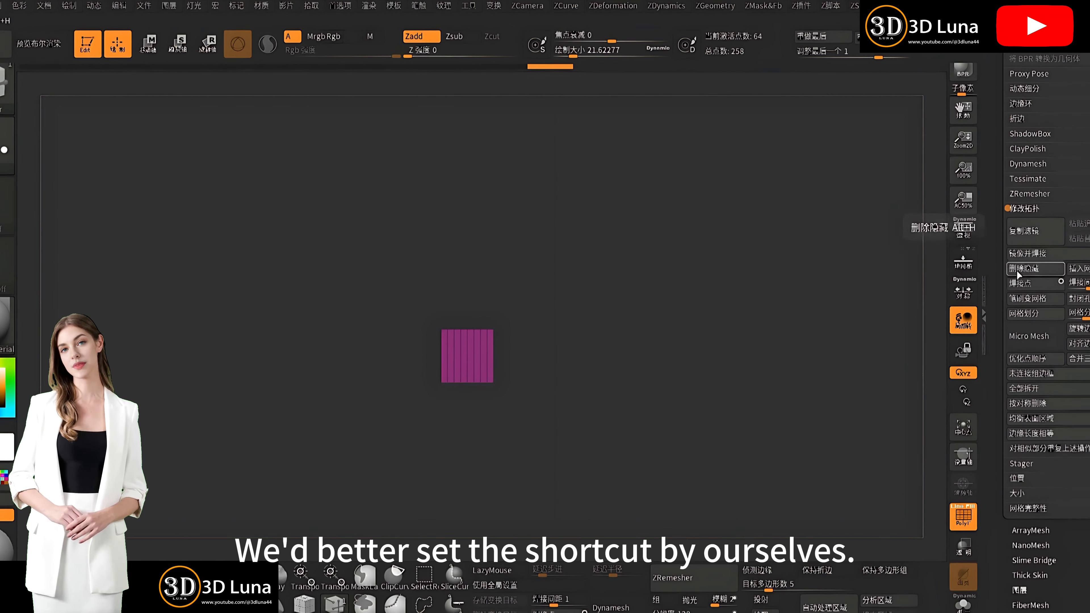
pyautogui.keyDown('ctrl'); pyautogui.moveTo(608, 433); pyautogui.dragTo(562, 342, button='right'); pyautogui.keyUp('ctrl')
pyautogui.keyDown('ctrl'); pyautogui.moveTo(655, 371); pyautogui.dragTo(552, 378, button='right'); pyautogui.keyUp('ctrl')
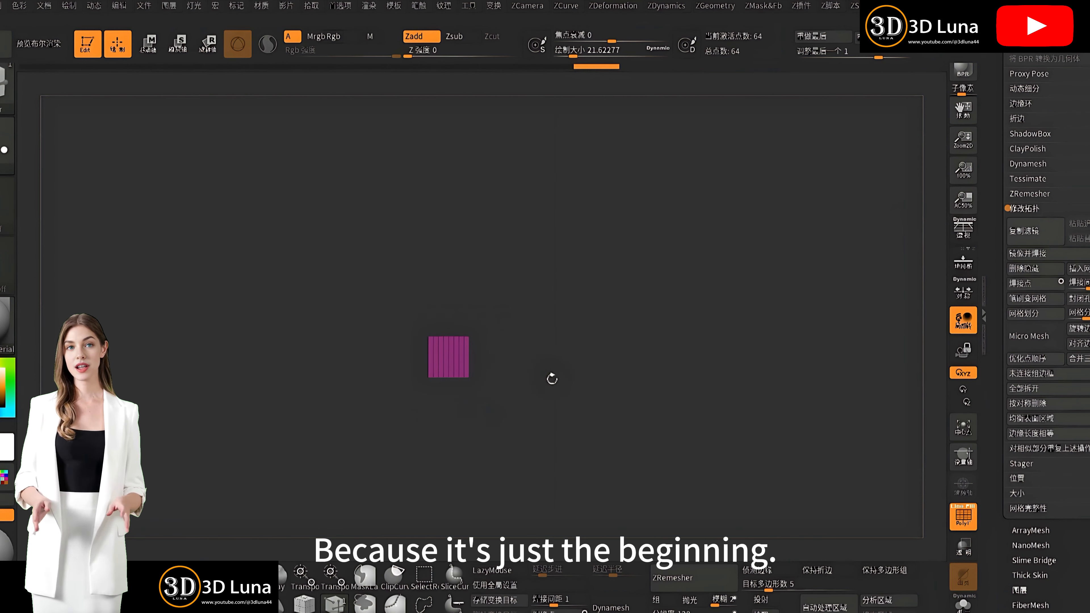
# Step: Scale the open box along its vertical axis with the gizmo, stretching it into a long narrow column
pyautogui.press('w')
pyautogui.keyDown('ctrl'); pyautogui.moveTo(592, 341); pyautogui.dragTo(466, 353, button='right'); pyautogui.keyUp('ctrl')
pyautogui.keyDown('alt'); pyautogui.moveTo(466, 353); pyautogui.dragTo(464, 288, button='right'); pyautogui.keyUp('alt')
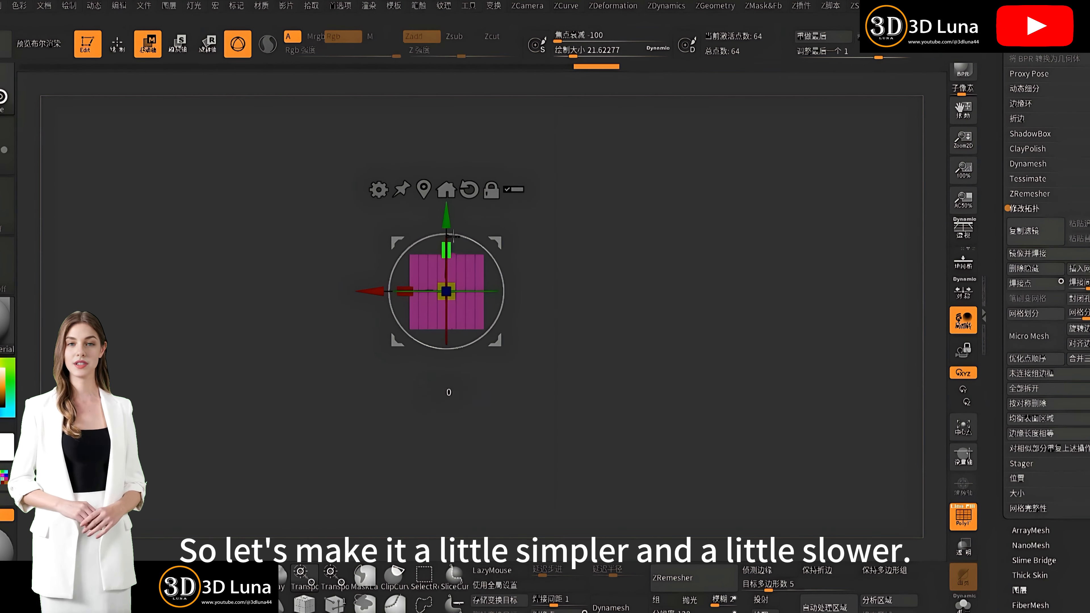
pyautogui.moveTo(452, 235); pyautogui.dragTo(453, 141)
pyautogui.keyDown('ctrl'); pyautogui.moveTo(642, 329); pyautogui.dragTo(618, 283, button='right'); pyautogui.keyUp('ctrl')
pyautogui.moveTo(449, 250); pyautogui.dragTo(449, 210)
pyautogui.keyDown('ctrl'); pyautogui.moveTo(631, 258); pyautogui.dragTo(639, 298, button='right'); pyautogui.keyUp('ctrl')
pyautogui.keyDown('alt'); pyautogui.moveTo(462, 261); pyautogui.dragTo(471, 317, button='right'); pyautogui.keyUp('alt')
pyautogui.moveTo(462, 306); pyautogui.dragTo(461, 301)
pyautogui.keyDown('alt'); pyautogui.moveTo(636, 348); pyautogui.dragTo(614, 315, button='right'); pyautogui.keyUp('alt')
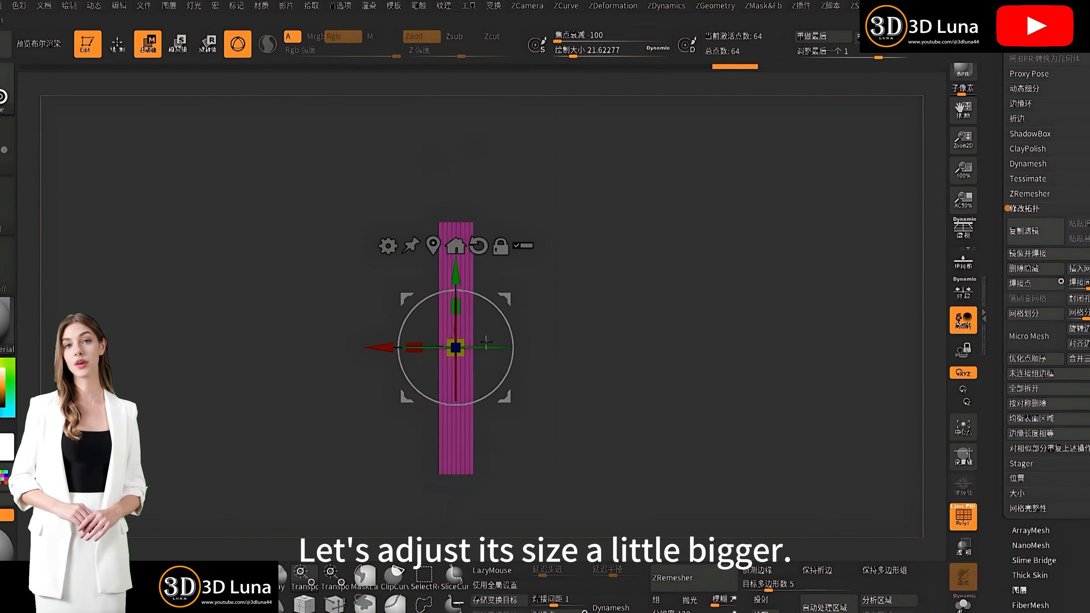
pyautogui.moveTo(558, 348); pyautogui.dragTo(552, 384, button='right')
pyautogui.moveTo(458, 306); pyautogui.dragTo(457, 253)
pyautogui.keyDown('ctrl'); pyautogui.moveTo(605, 325); pyautogui.dragTo(495, 452, button='right'); pyautogui.keyUp('ctrl')
# Step: Insert many evenly spaced horizontal edge loops along the full height of the column with ZModeler
pyautogui.click(337, 607)
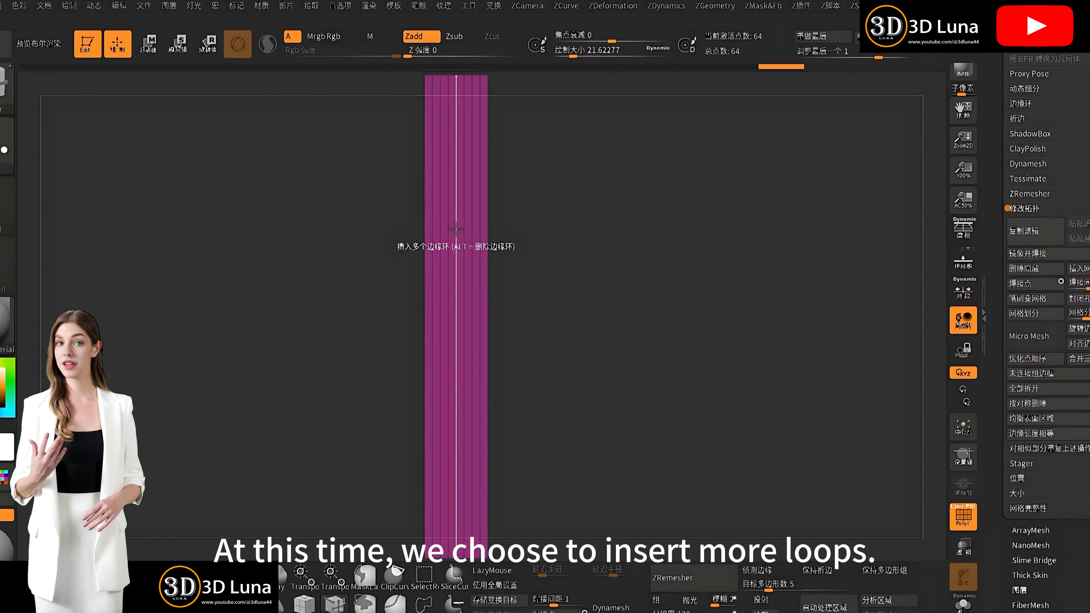
pyautogui.press('space')
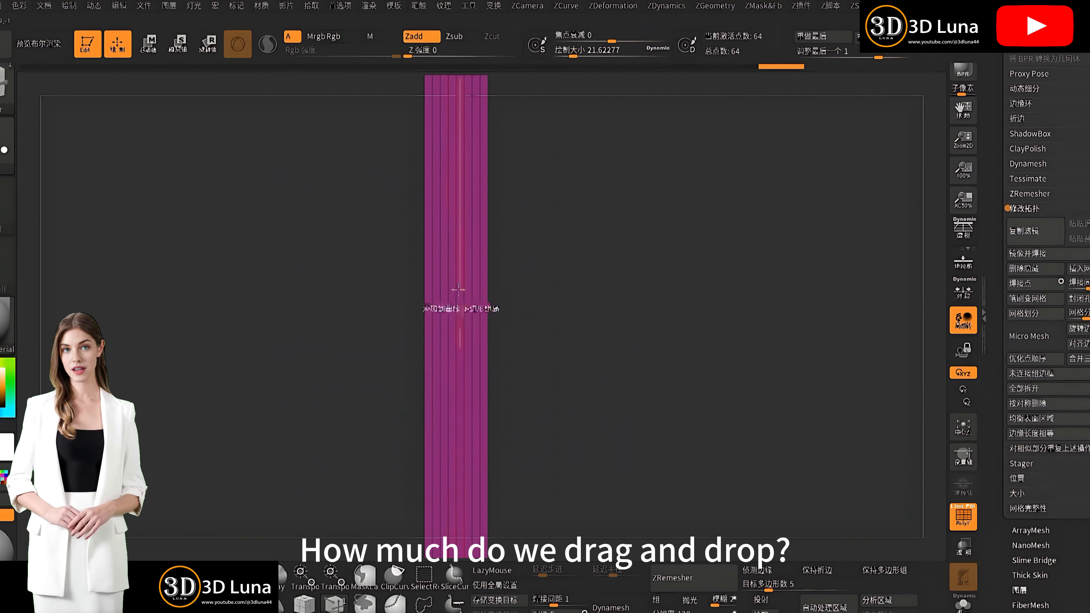
pyautogui.moveTo(456, 327); pyautogui.dragTo(461, 169)
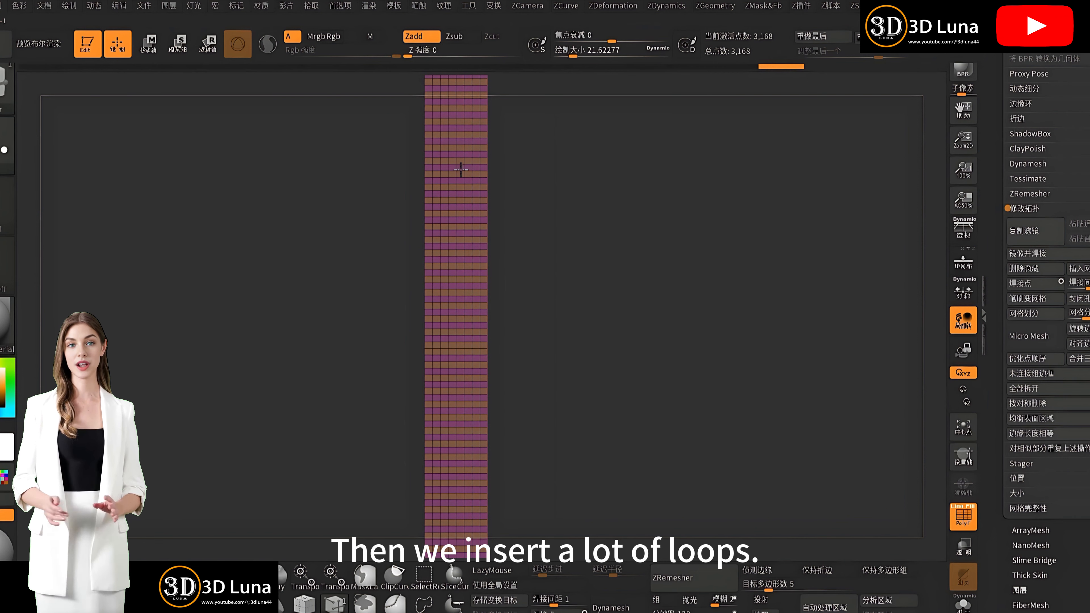
# Step: Apply the Twist (扭曲) deformer to the column, turning the upper end 180 degrees and the lower end -180 degrees
pyautogui.keyDown('alt'); pyautogui.moveTo(659, 416); pyautogui.dragTo(594, 341); pyautogui.keyUp('alt')
pyautogui.keyDown('alt'); pyautogui.moveTo(485, 86); pyautogui.dragTo(485, 220); pyautogui.keyUp('alt')
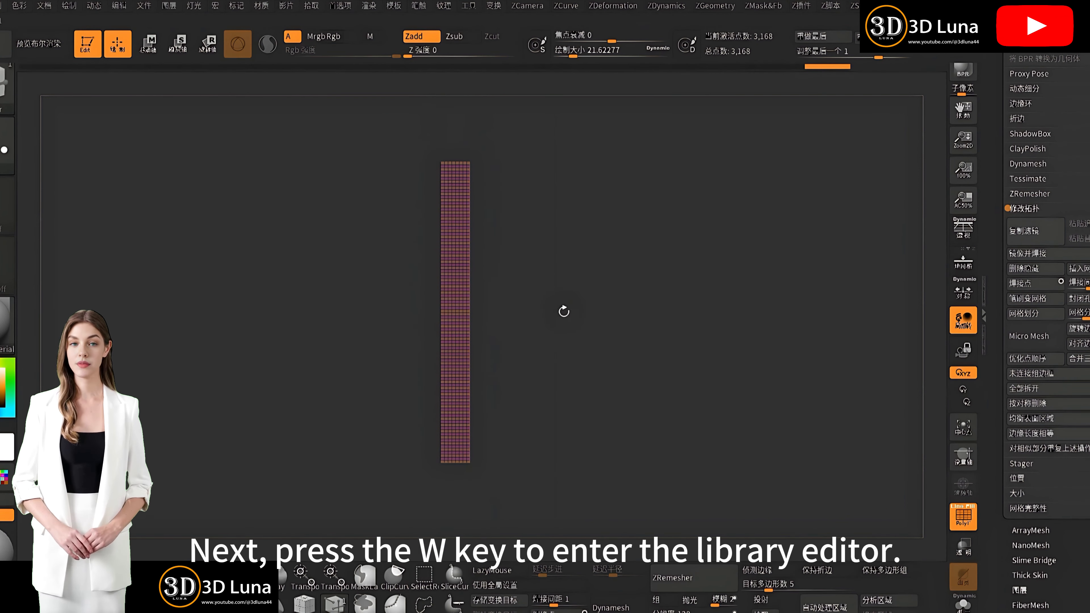
pyautogui.press('w')
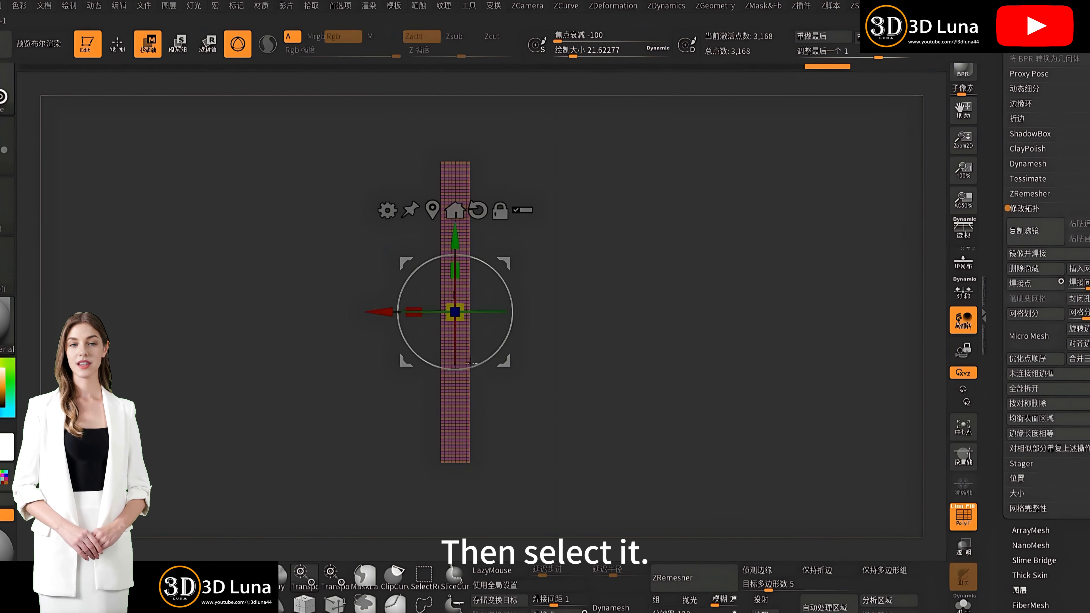
pyautogui.click(387, 210)
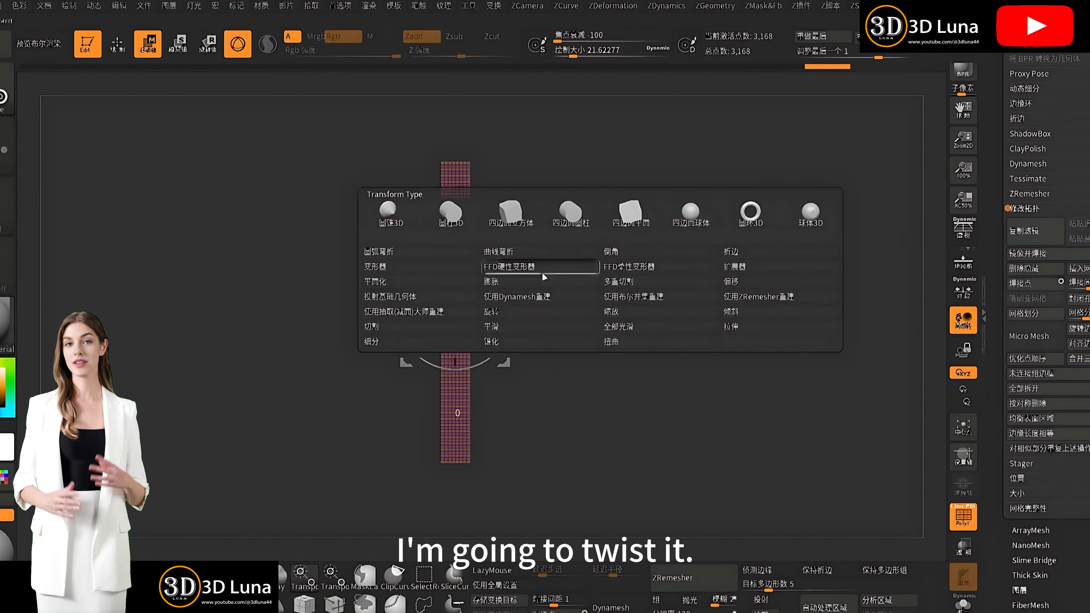
pyautogui.click(620, 343)
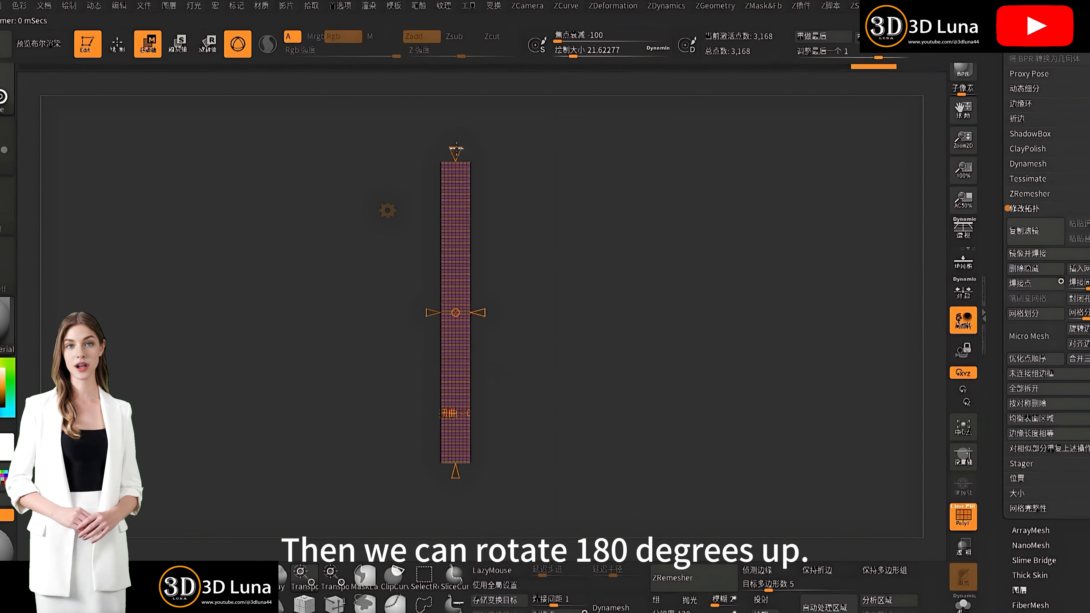
pyautogui.moveTo(456, 148); pyautogui.dragTo(451, 17)
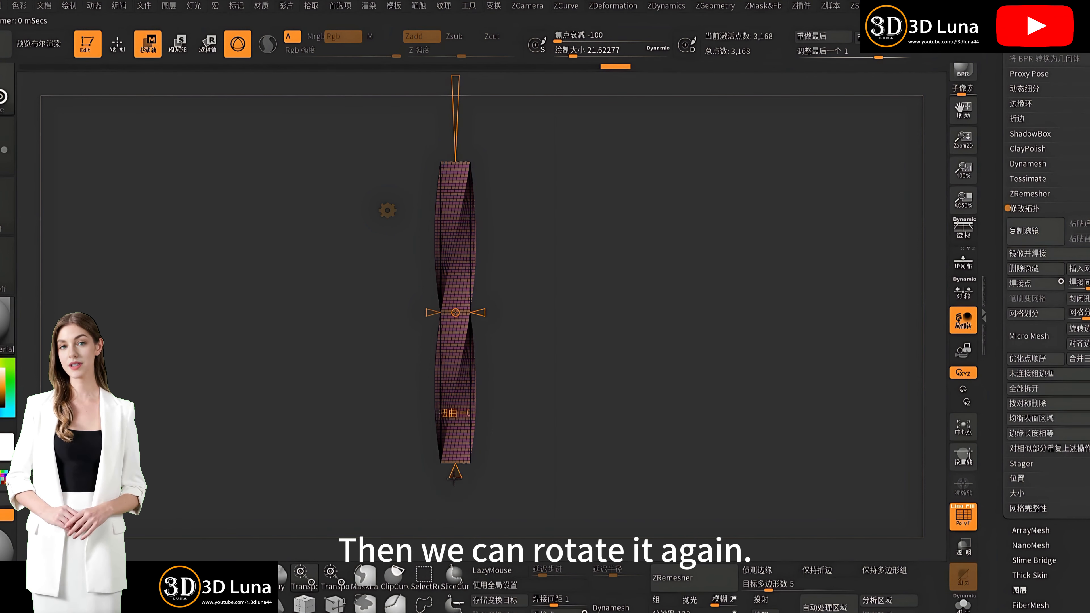
pyautogui.moveTo(454, 476); pyautogui.dragTo(469, 279)
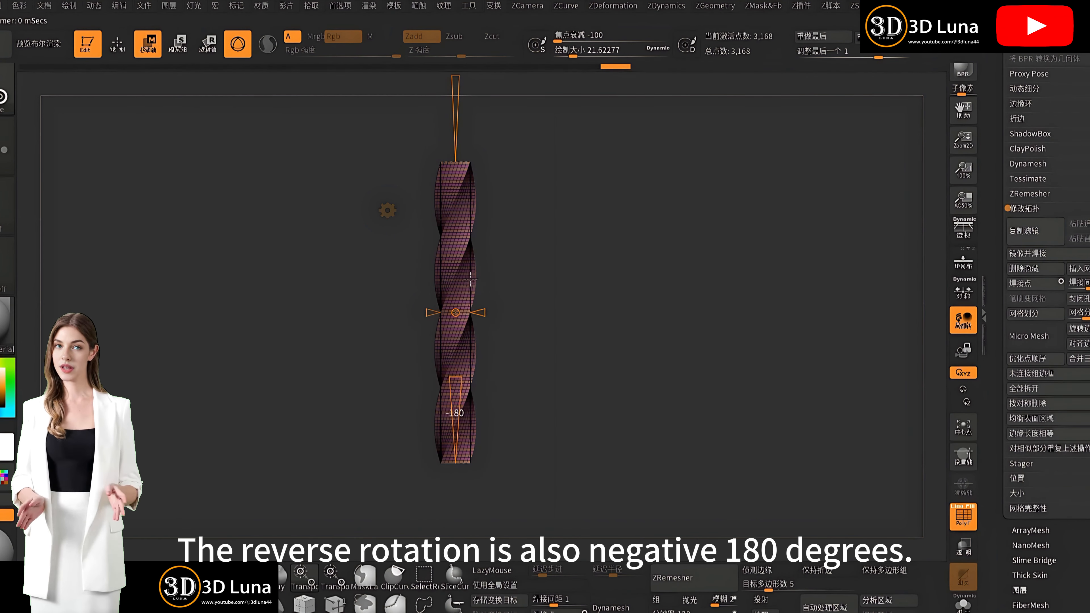
# Step: Accept the Twist deformation on the column
pyautogui.keyDown('ctrl'); pyautogui.moveTo(596, 376); pyautogui.dragTo(599, 389, button='right'); pyautogui.keyUp('ctrl')
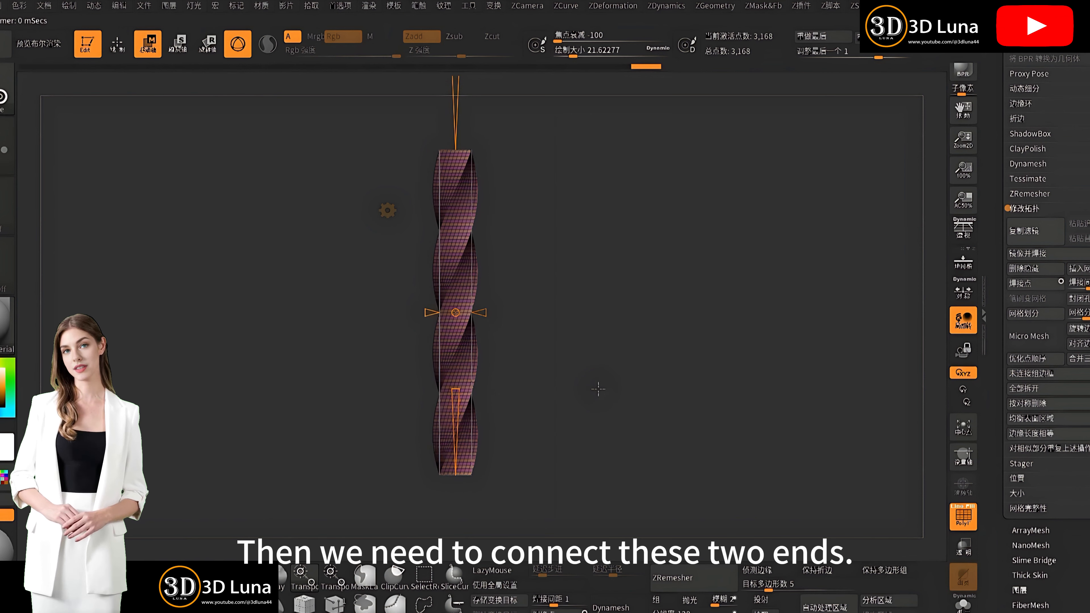
pyautogui.moveTo(583, 301); pyautogui.dragTo(587, 327)
pyautogui.keyDown('shift'); pyautogui.moveTo(645, 361); pyautogui.dragTo(639, 429); pyautogui.keyUp('shift')
pyautogui.keyDown('ctrl'); pyautogui.moveTo(640, 429); pyautogui.dragTo(392, 238, button='right'); pyautogui.keyUp('ctrl')
pyautogui.click(388, 210)
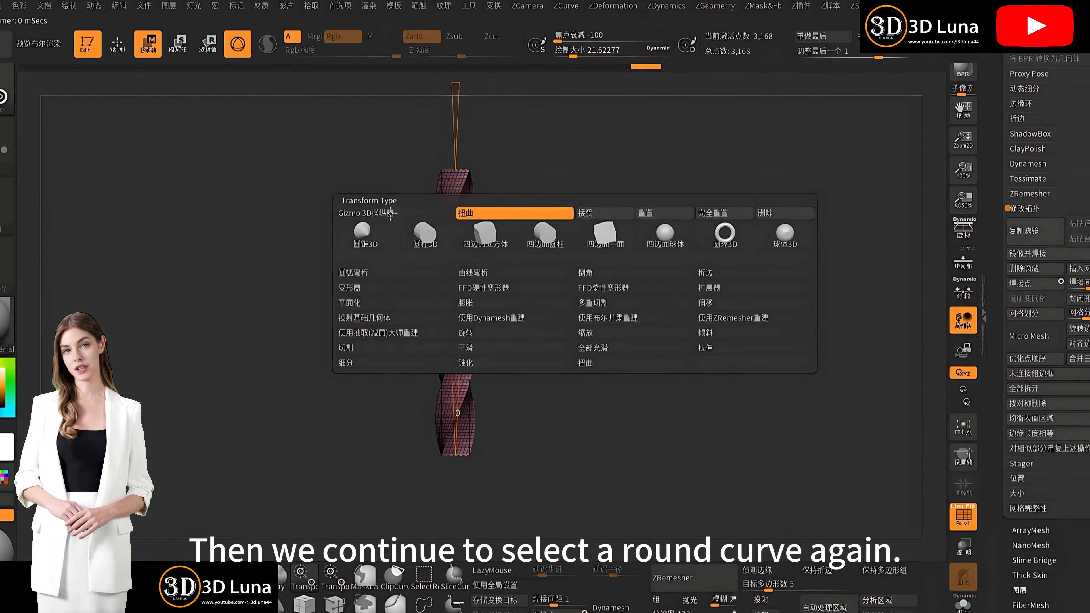
pyautogui.click(601, 214)
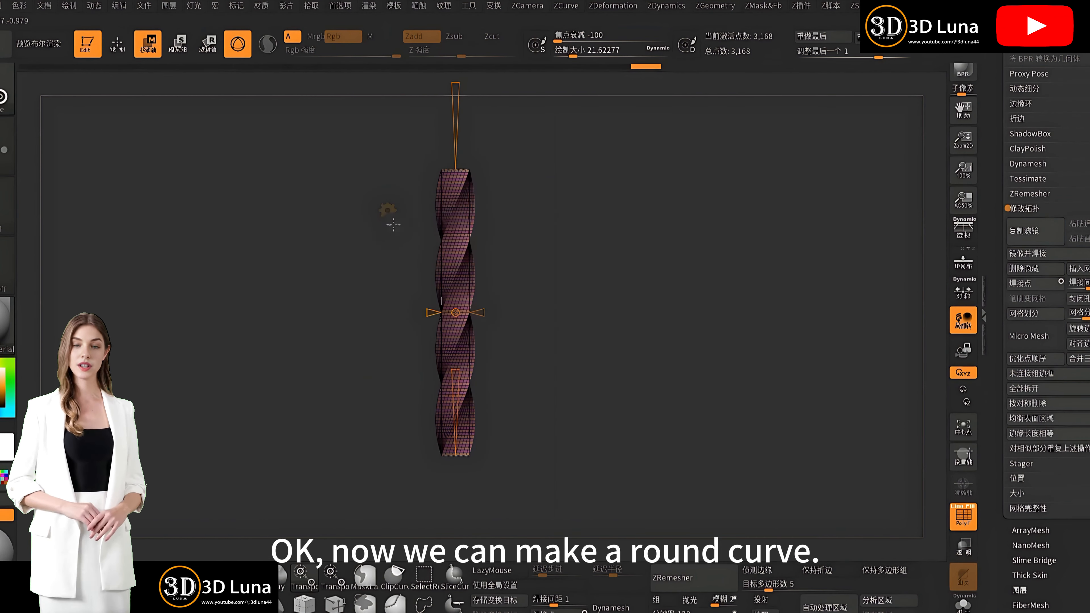
# Step: Switch the twisted column to a bend deformer and set its angle to -180 degrees to form a ring
pyautogui.click(388, 210)
pyautogui.click(360, 274)
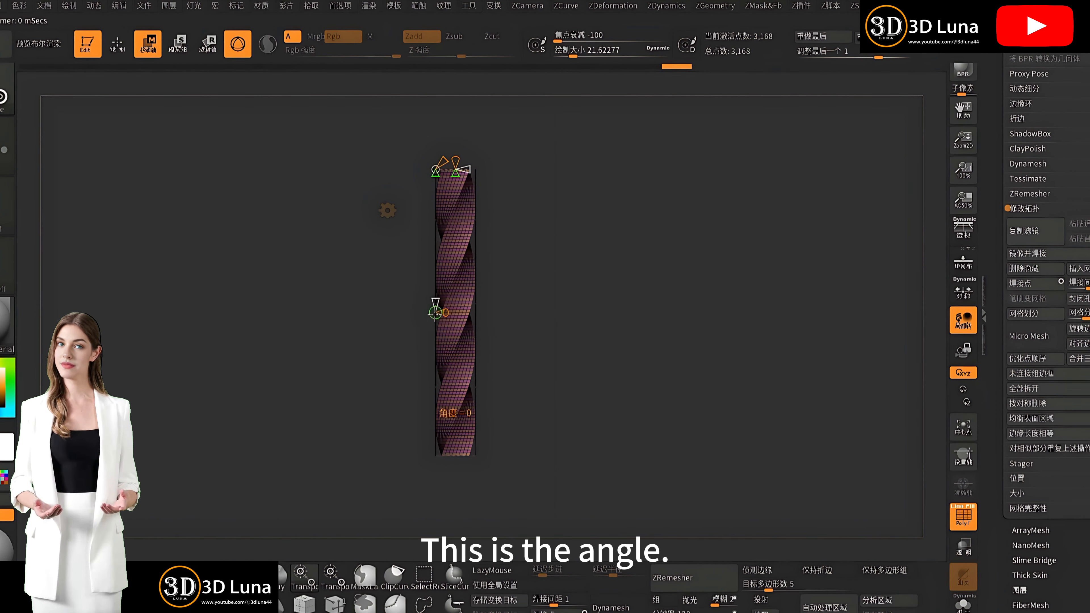
pyautogui.moveTo(445, 313); pyautogui.dragTo(296, 302)
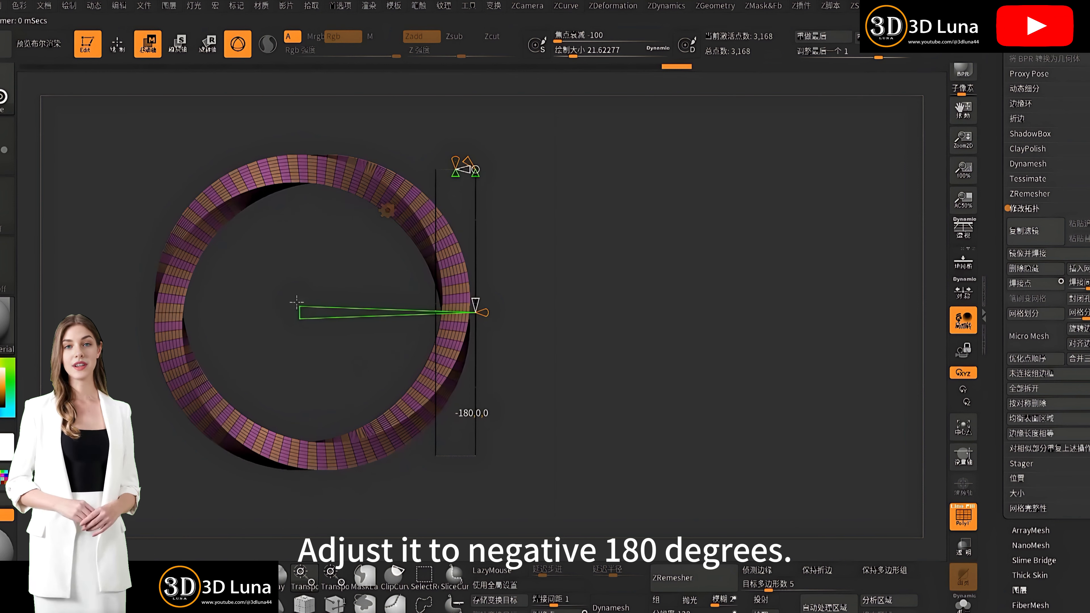
pyautogui.keyDown('alt'); pyautogui.moveTo(599, 307); pyautogui.dragTo(719, 325); pyautogui.keyUp('alt')
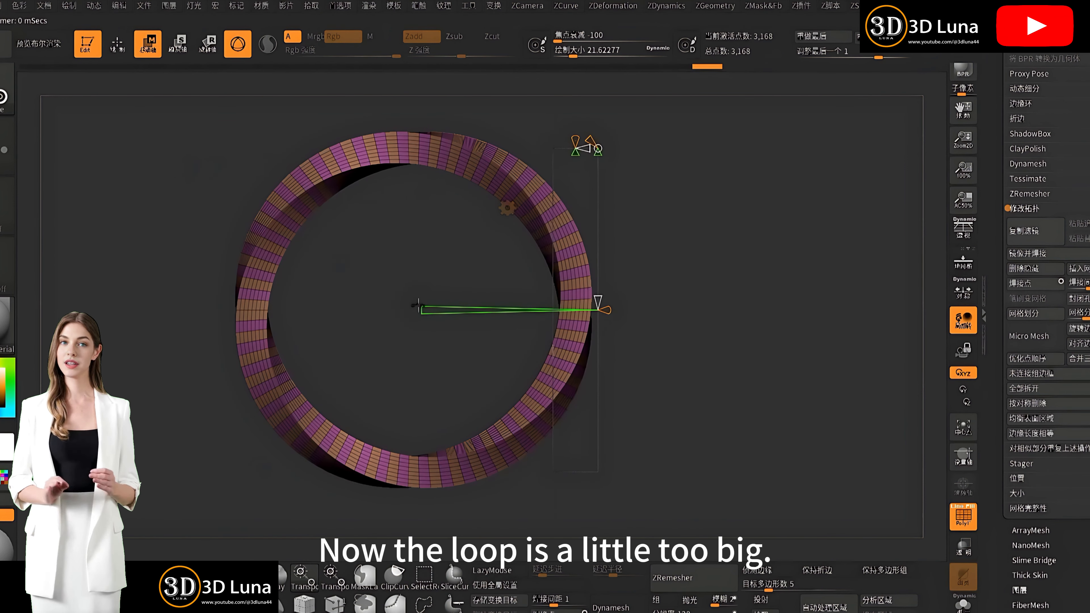
# Step: Shrink the bent ring's radius with the deformer to about -0.4712 and accept the bend deformation
pyautogui.moveTo(601, 293); pyautogui.dragTo(601, 391)
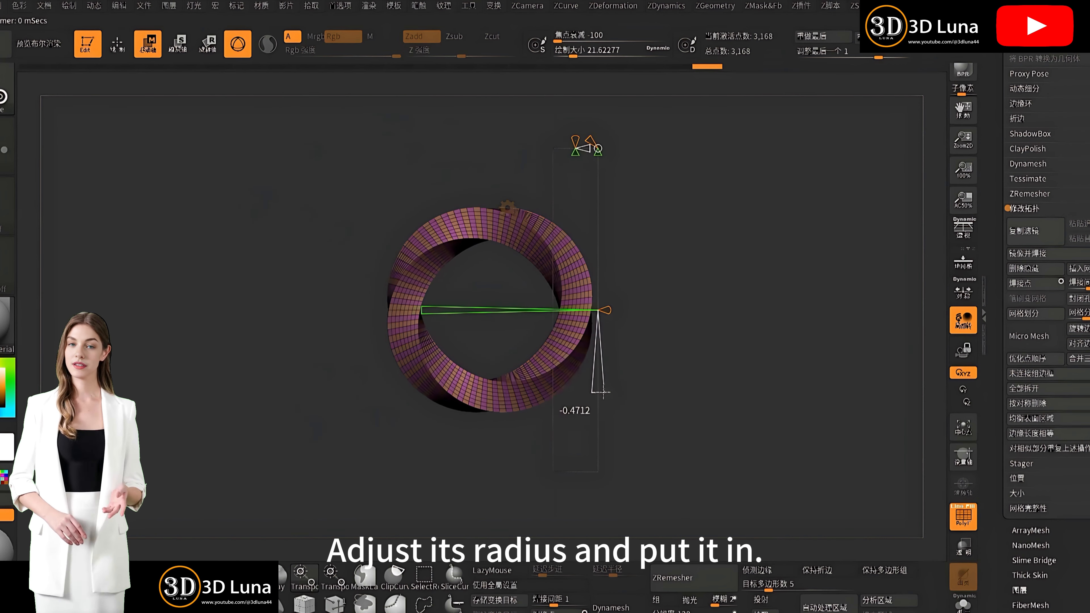
pyautogui.keyDown('alt'); pyautogui.moveTo(725, 374); pyautogui.dragTo(731, 416); pyautogui.keyUp('alt')
pyautogui.moveTo(731, 415); pyautogui.dragTo(707, 424)
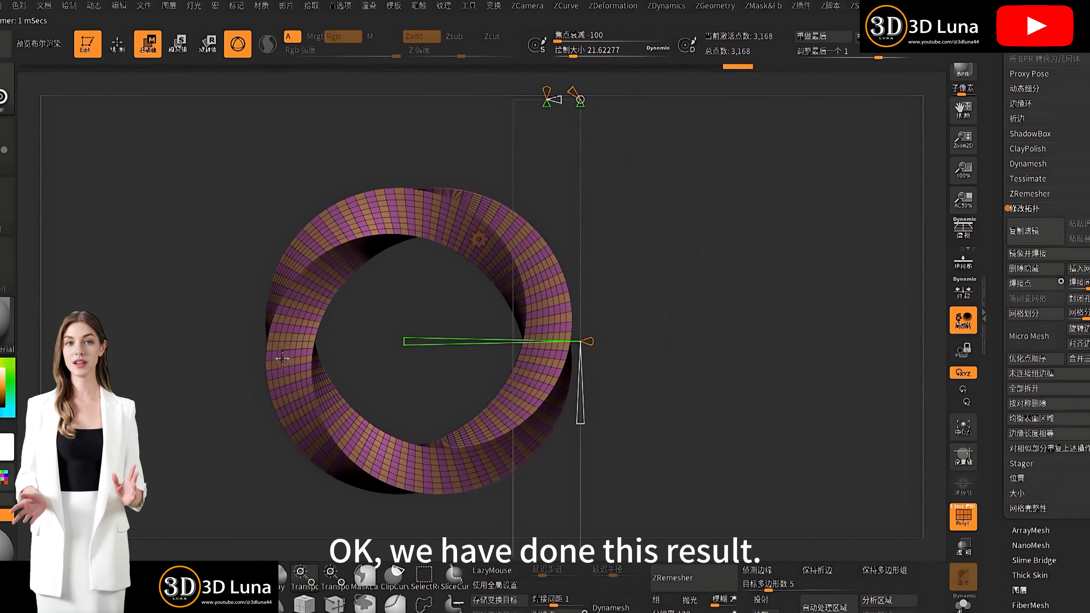
pyautogui.moveTo(406, 341); pyautogui.dragTo(318, 360)
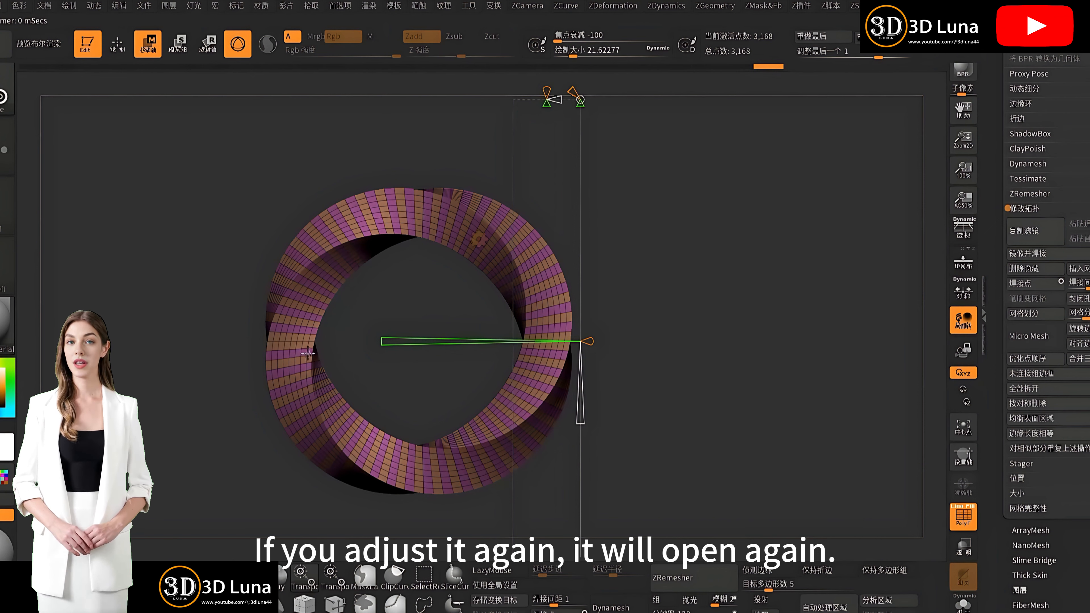
pyautogui.press('q')
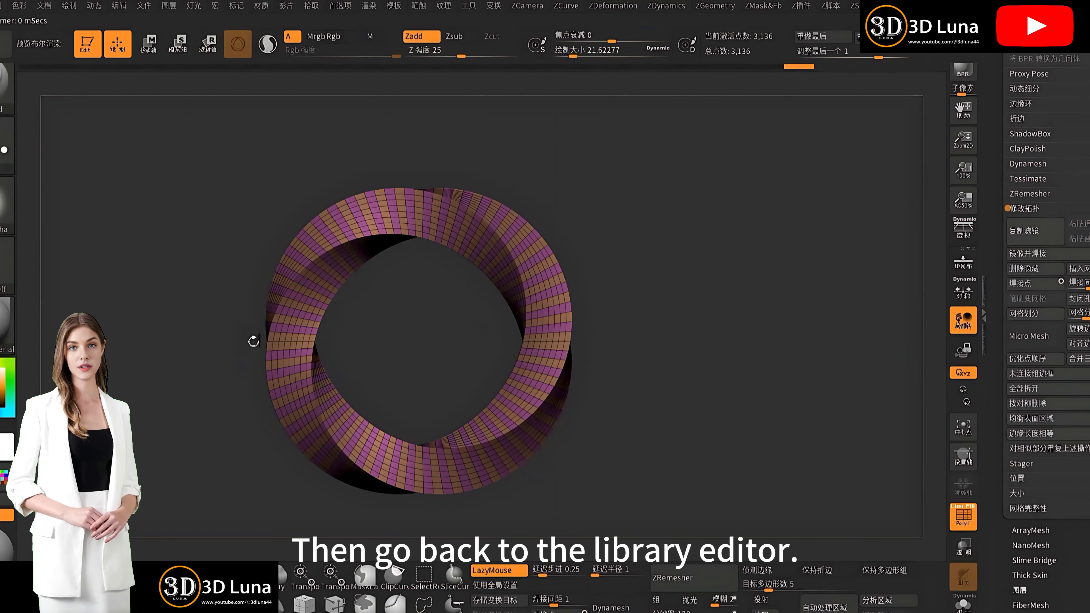
# Step: Export the twisted ring to the desktop in OBJ format under the name huan.obj
pyautogui.moveTo(621, 356)
pyautogui.keyDown('alt'); pyautogui.mouseDown()
pyautogui.moveTo(586, 363)
pyautogui.moveTo(628, 402)
pyautogui.moveTo(609, 361)
pyautogui.mouseUp(); pyautogui.keyUp('alt')
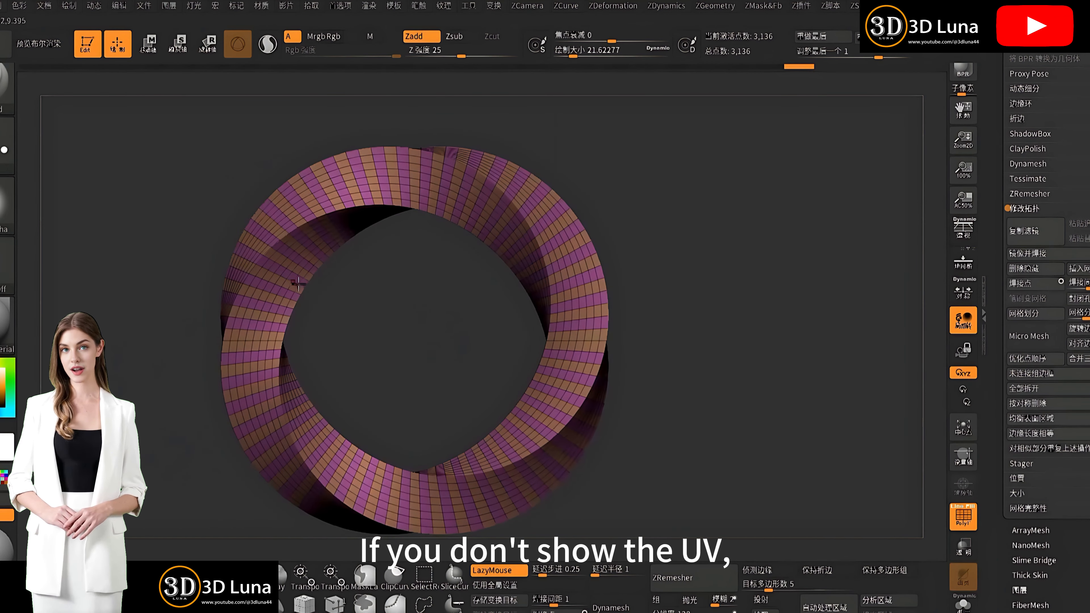
pyautogui.moveTo(451, 319); pyautogui.dragTo(416, 313)
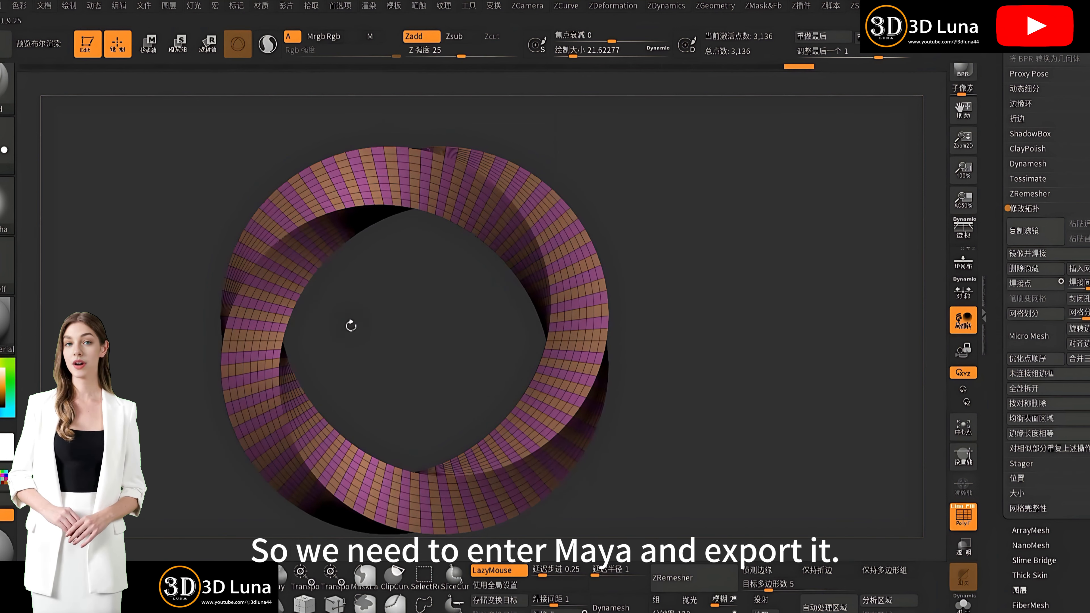
pyautogui.moveTo(351, 326); pyautogui.dragTo(502, 304)
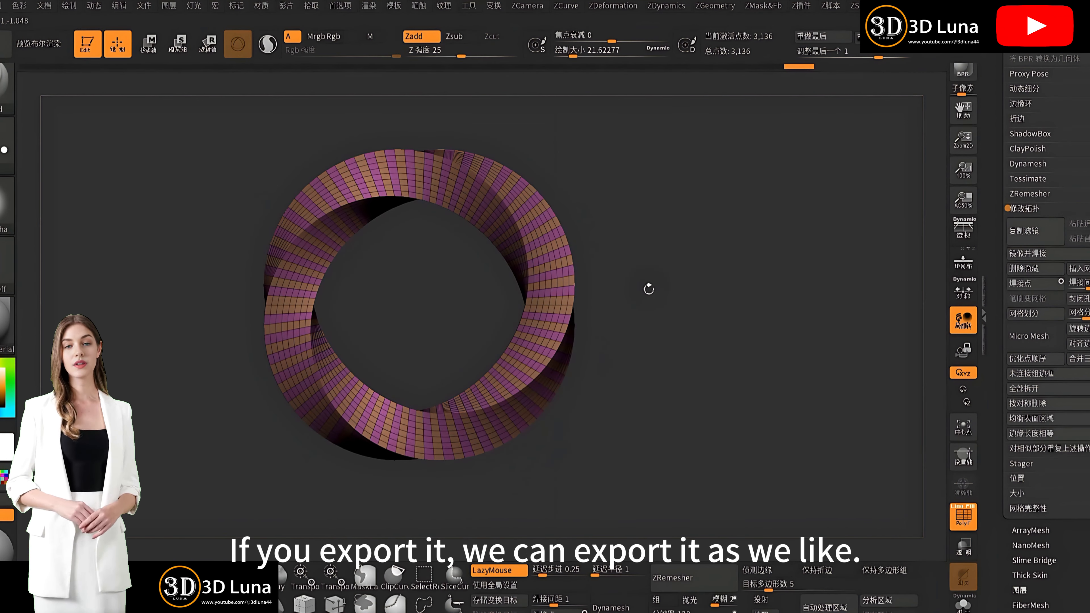
pyautogui.scroll(5, 1009, 70)
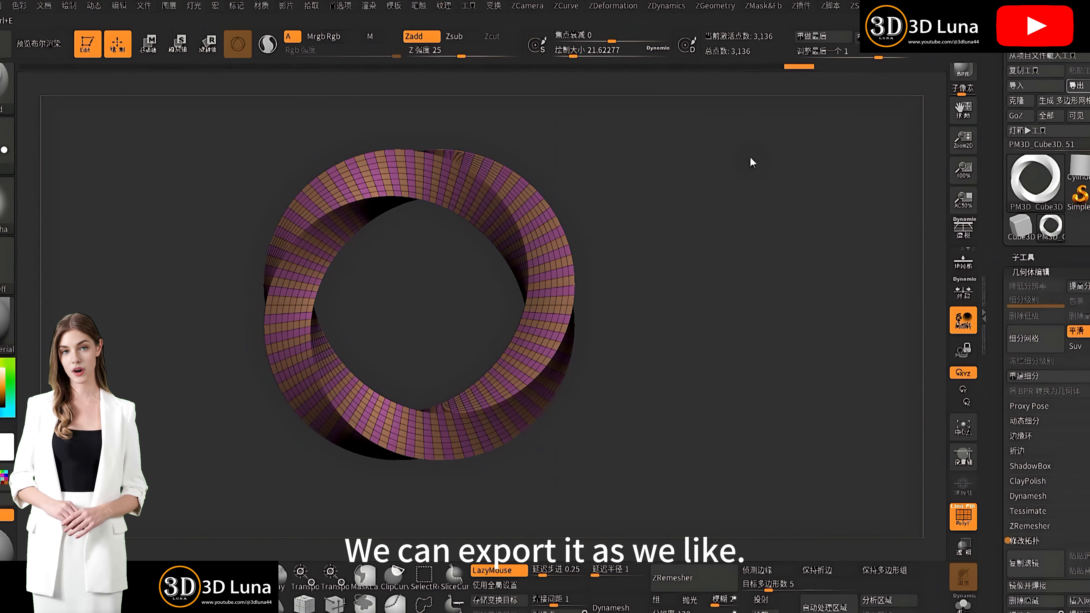
pyautogui.click(87, 255)
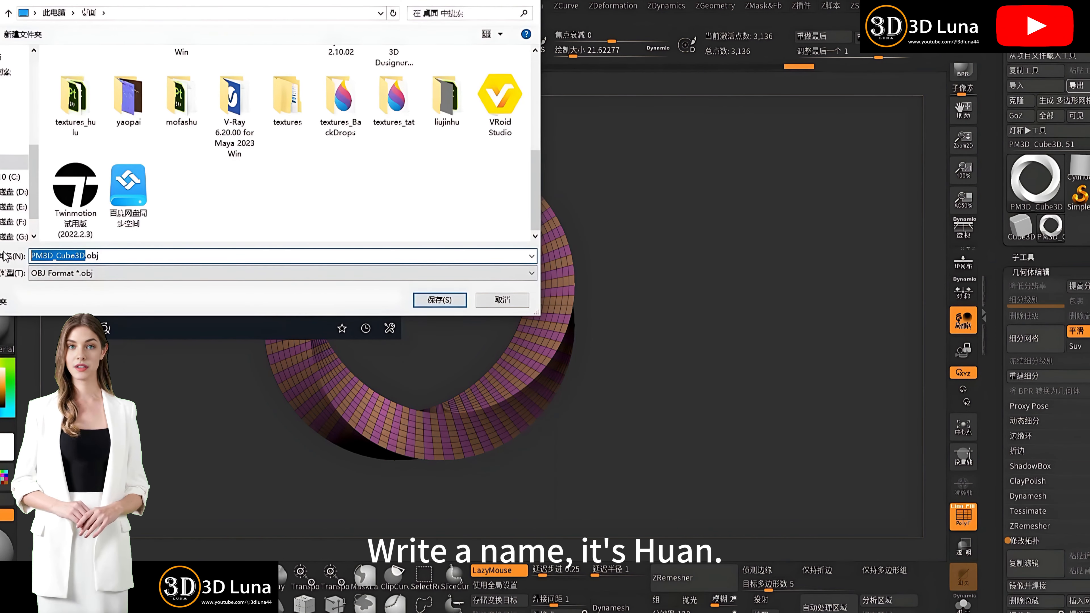
pyautogui.write('huan')
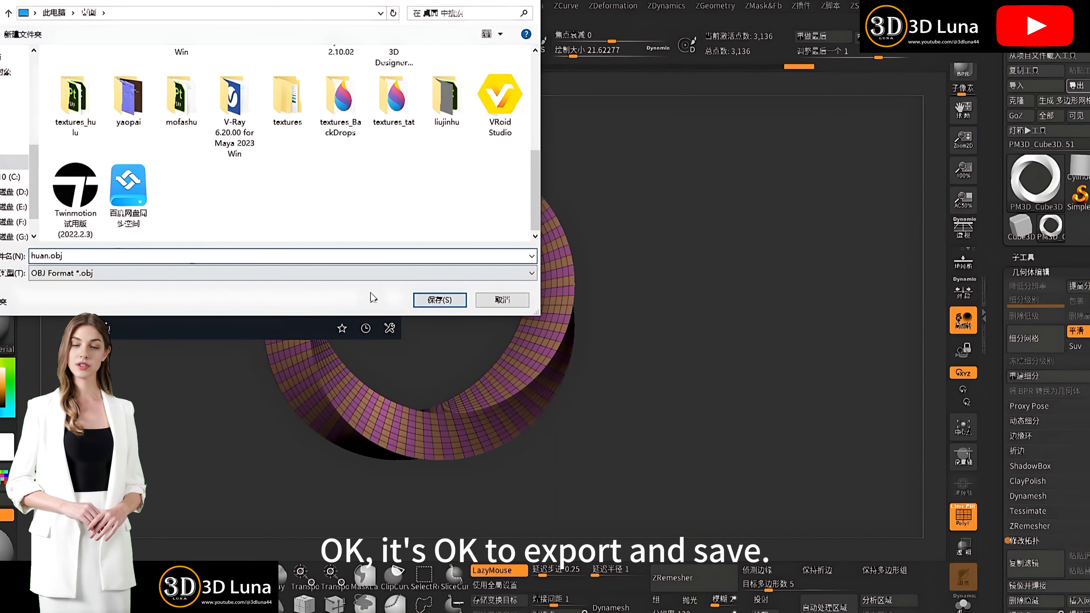
pyautogui.click(439, 300)
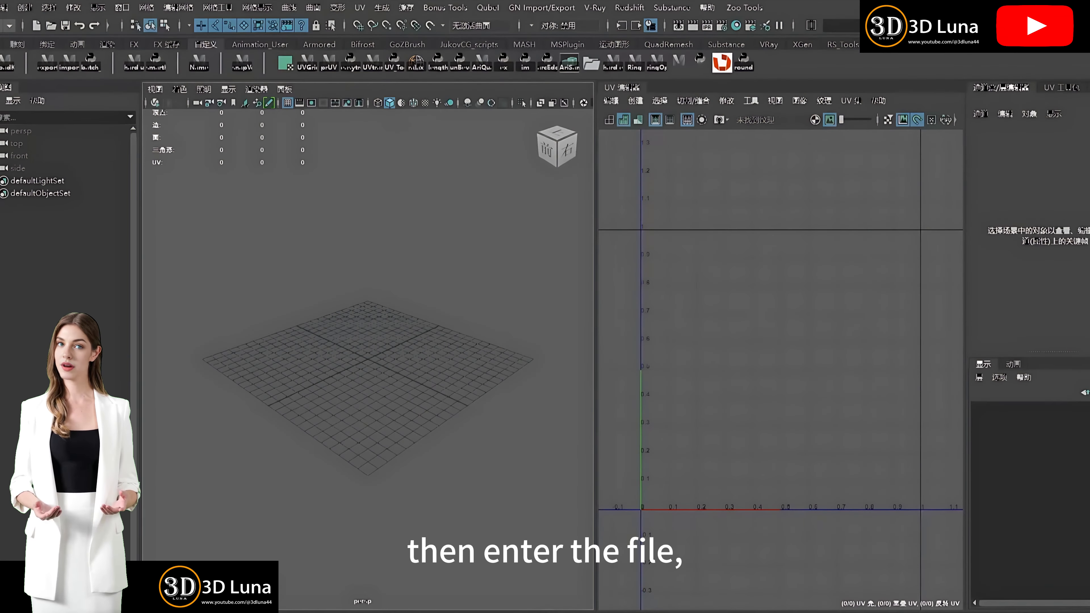
# Step: Switch to Maya and import the exported huan.obj ring into the empty scene
pyautogui.click(1, 8)
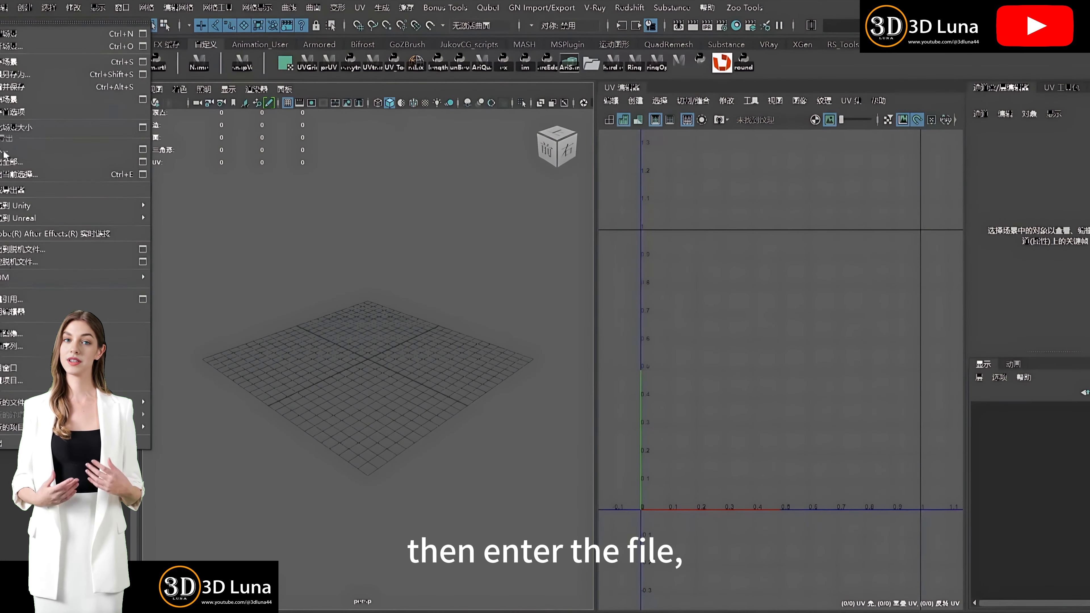
pyautogui.click(9, 156)
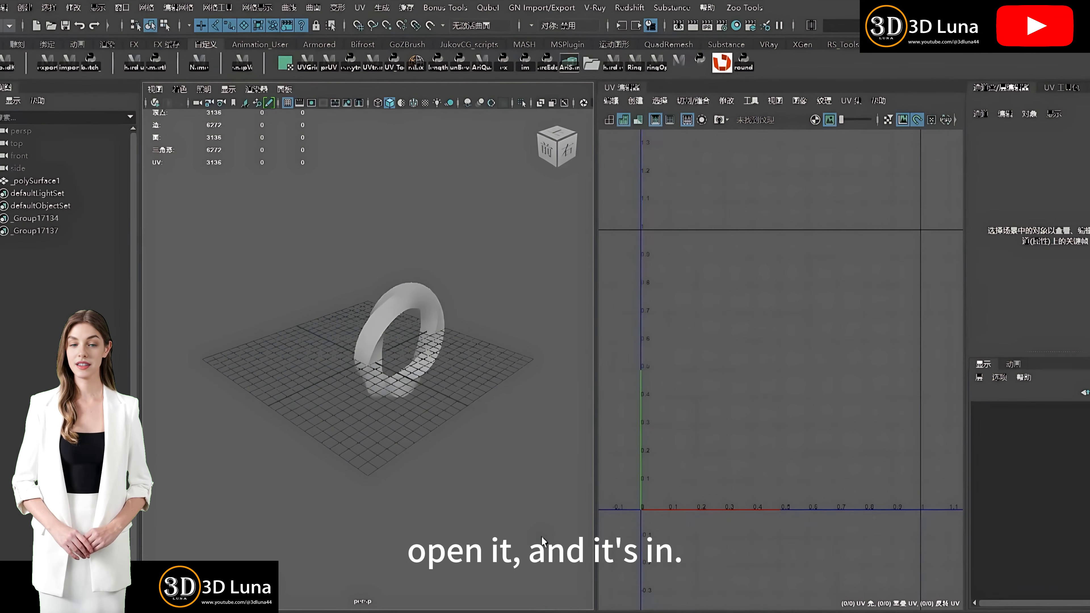
# Step: Select all faces of the imported ring and create a planar UV projection for them
pyautogui.keyDown('alt'); pyautogui.moveTo(378, 378); pyautogui.dragTo(405, 374); pyautogui.keyUp('alt')
pyautogui.keyDown('alt'); pyautogui.moveTo(406, 374); pyautogui.dragTo(414, 392, button='right'); pyautogui.keyUp('alt')
pyautogui.keyDown('alt'); pyautogui.moveTo(414, 392); pyautogui.dragTo(345, 379); pyautogui.keyUp('alt')
pyautogui.click(480, 320)
pyautogui.moveTo(477, 408)
pyautogui.keyDown('alt'); pyautogui.mouseDown()
pyautogui.moveTo(455, 414)
pyautogui.moveTo(483, 393)
pyautogui.mouseUp(); pyautogui.keyUp('alt')
pyautogui.hotkey('ctrl', 'F11')
pyautogui.scroll(-2, 737, 380)
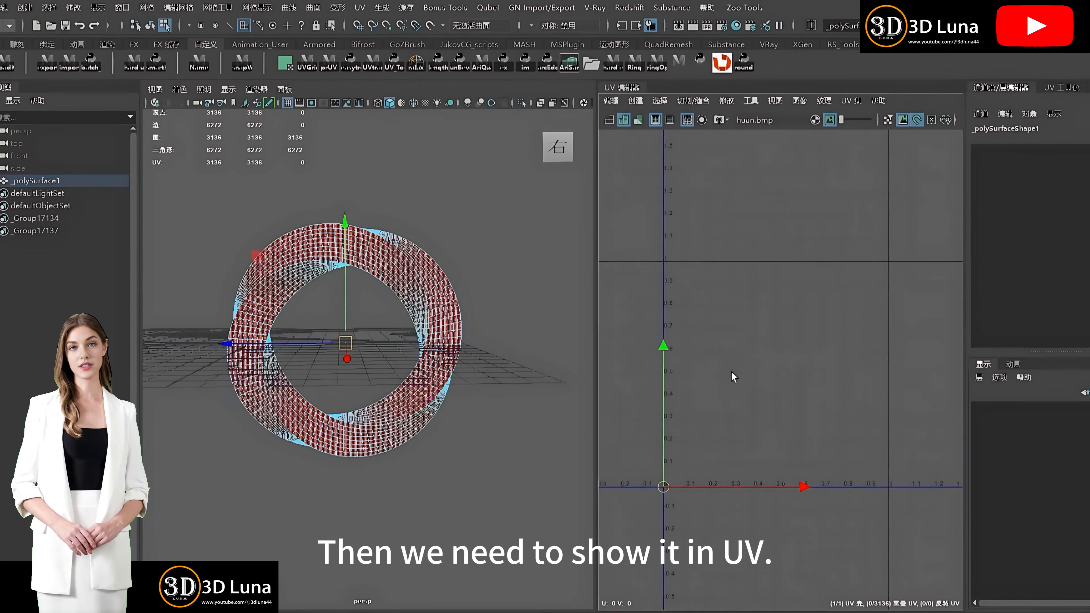
pyautogui.keyDown('alt'); pyautogui.moveTo(732, 378); pyautogui.dragTo(715, 355, button='middle'); pyautogui.keyUp('alt')
pyautogui.keyDown('shift'); pyautogui.rightClick(759, 350); pyautogui.keyUp('shift')
pyautogui.keyDown('shift'); pyautogui.moveTo(757, 315); pyautogui.dragTo(759, 281, button='right'); pyautogui.keyUp('shift')
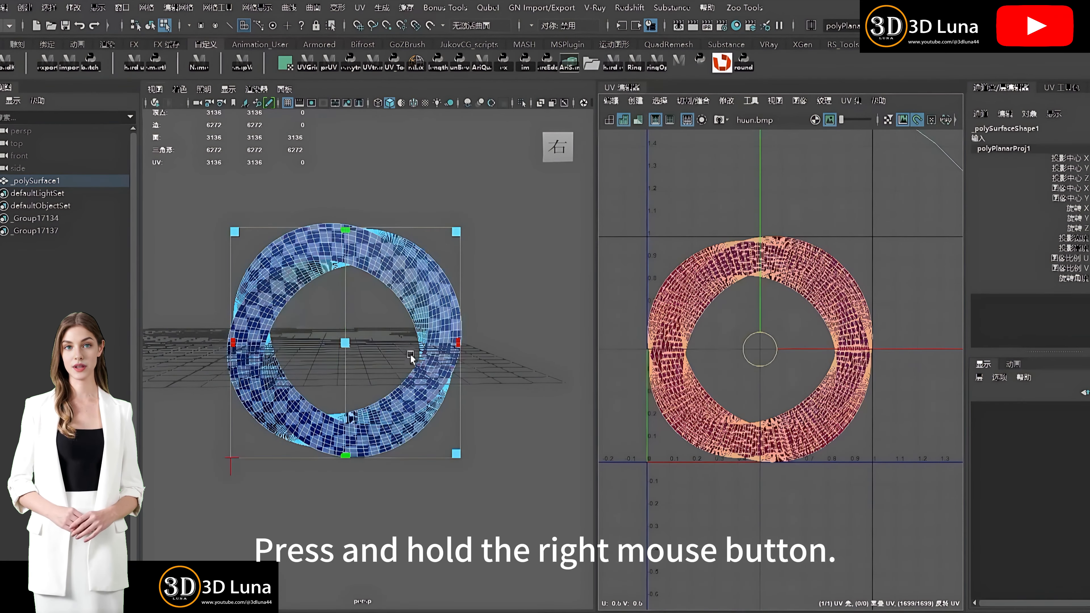
# Step: Select the long twisted corner edges running around the ring and cut the UVs along them
pyautogui.keyDown('alt'); pyautogui.moveTo(411, 356); pyautogui.dragTo(399, 353); pyautogui.keyUp('alt')
pyautogui.keyDown('alt'); pyautogui.moveTo(399, 353); pyautogui.dragTo(489, 390, button='right'); pyautogui.keyUp('alt')
pyautogui.keyDown('alt'); pyautogui.moveTo(489, 390); pyautogui.dragTo(462, 424, button='middle'); pyautogui.keyUp('alt')
pyautogui.keyDown('alt'); pyautogui.moveTo(462, 424); pyautogui.dragTo(426, 407); pyautogui.keyUp('alt')
pyautogui.moveTo(422, 349); pyautogui.dragTo(444, 294, button='right')
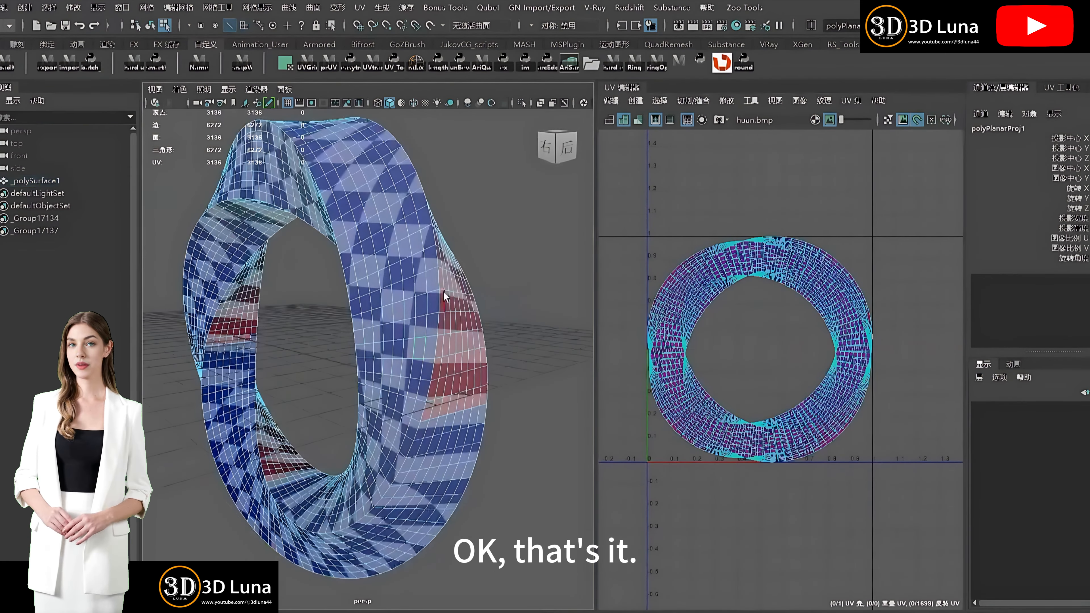
pyautogui.doubleClick(444, 295)
pyautogui.keyDown('alt'); pyautogui.moveTo(385, 342); pyautogui.dragTo(245, 316); pyautogui.keyUp('alt')
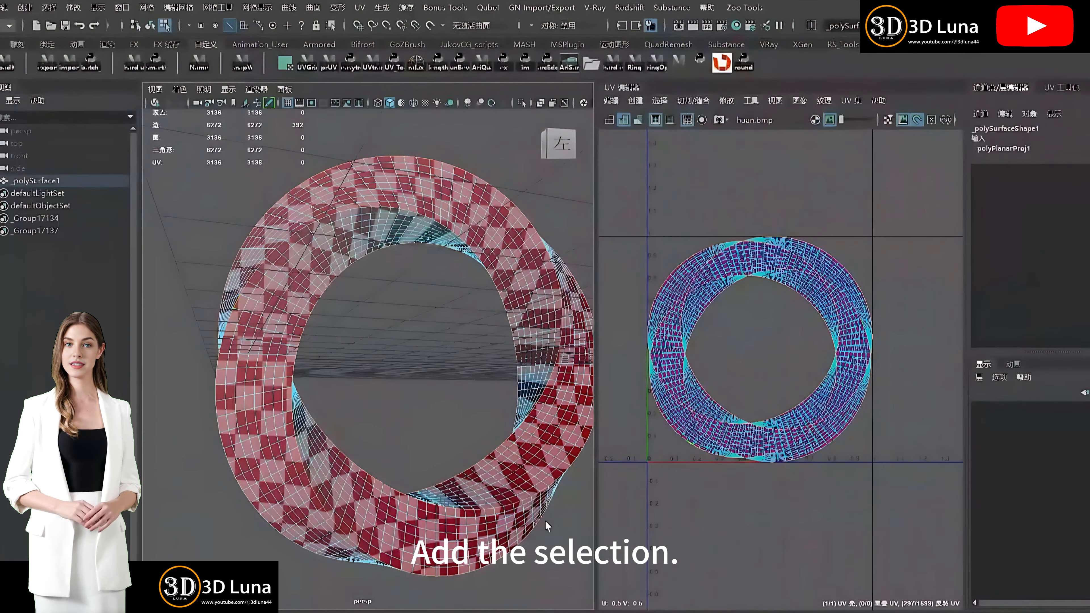
pyautogui.keyDown('shift'); pyautogui.moveTo(749, 281); pyautogui.dragTo(727, 305, button='right'); pyautogui.keyUp('shift')
pyautogui.scroll(-2, 746, 359)
pyautogui.keyDown('alt'); pyautogui.moveTo(743, 356); pyautogui.dragTo(736, 321, button='middle'); pyautogui.keyUp('alt')
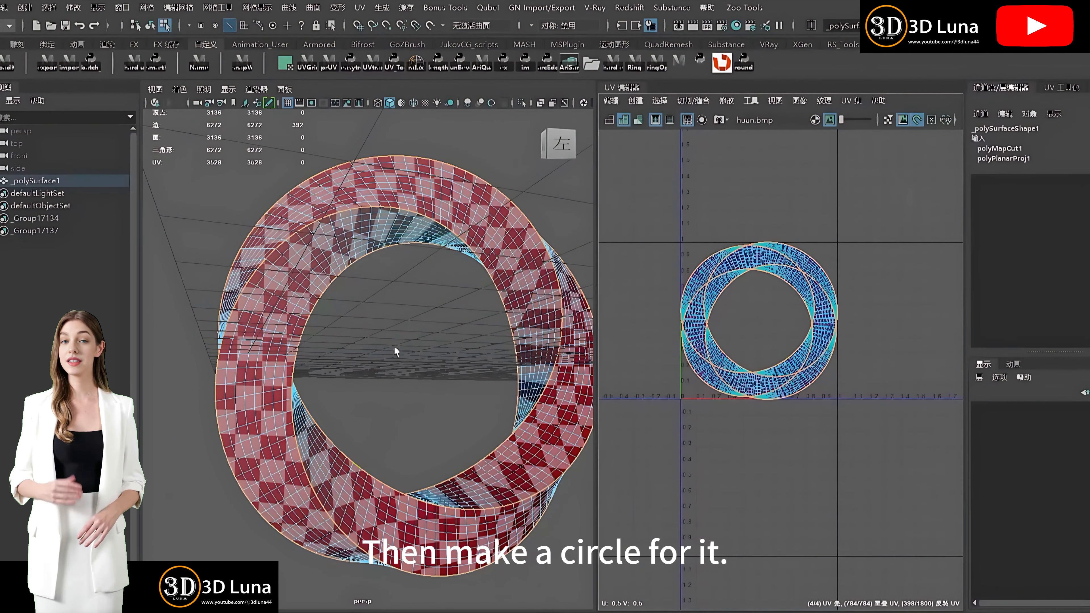
# Step: Select the crosswise edge loop where the ring's two ends meet and cut the UVs along it
pyautogui.keyDown('alt'); pyautogui.moveTo(394, 348); pyautogui.dragTo(406, 454); pyautogui.keyUp('alt')
pyautogui.scroll(3, 408, 456)
pyautogui.keyDown('alt'); pyautogui.moveTo(420, 466); pyautogui.dragTo(425, 425, button='middle'); pyautogui.keyUp('alt')
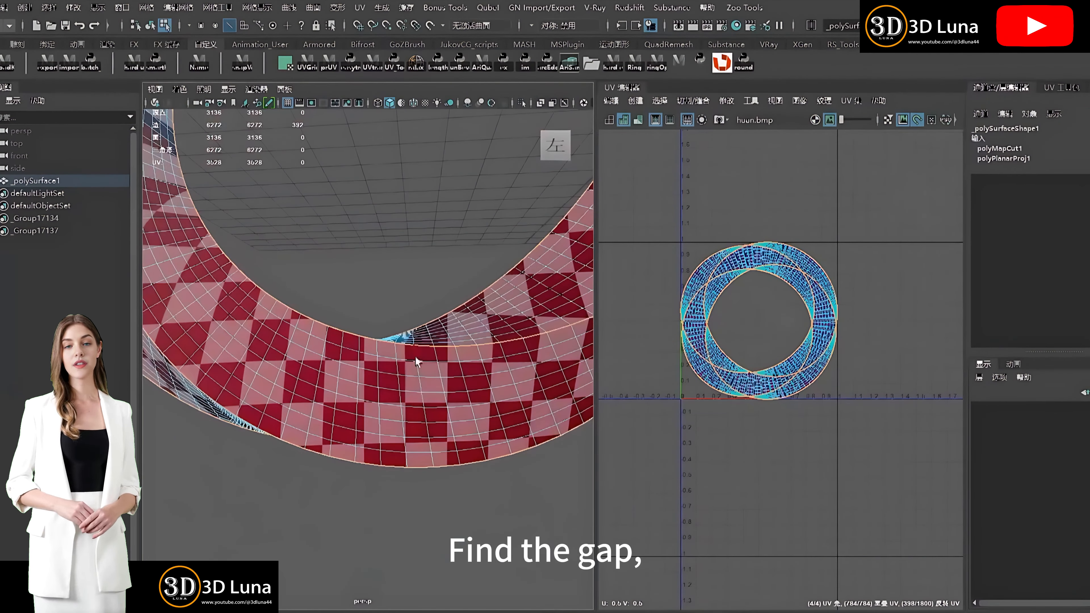
pyautogui.doubleClick(421, 389)
pyautogui.keyDown('shift'); pyautogui.moveTo(785, 304); pyautogui.dragTo(771, 334, button='right'); pyautogui.keyUp('shift')
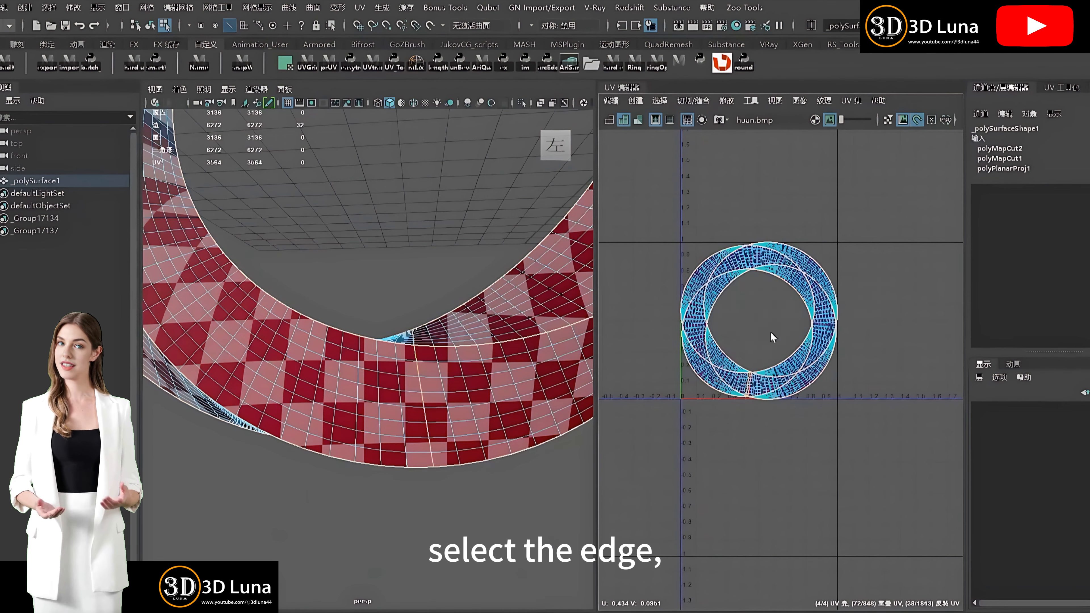
# Step: Select all of the ring's UVs and unfold them into separate strips
pyautogui.scroll(-3, 771, 333)
pyautogui.keyDown('alt'); pyautogui.moveTo(771, 333); pyautogui.dragTo(801, 347, button='middle'); pyautogui.keyUp('alt')
pyautogui.moveTo(802, 347); pyautogui.dragTo(837, 350, button='right')
pyautogui.moveTo(921, 446); pyautogui.dragTo(721, 279)
pyautogui.keyDown('shift'); pyautogui.moveTo(721, 309); pyautogui.dragTo(704, 345, button='right'); pyautogui.keyUp('shift')
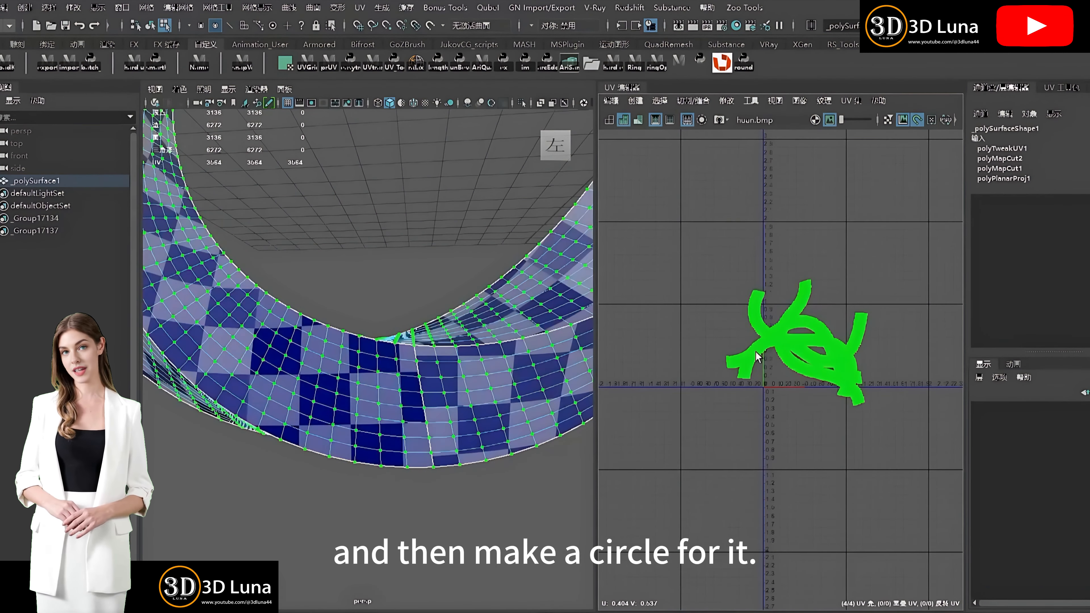
pyautogui.scroll(5, 837, 443)
pyautogui.keyDown('alt'); pyautogui.moveTo(826, 399); pyautogui.dragTo(794, 486, button='middle'); pyautogui.keyUp('alt')
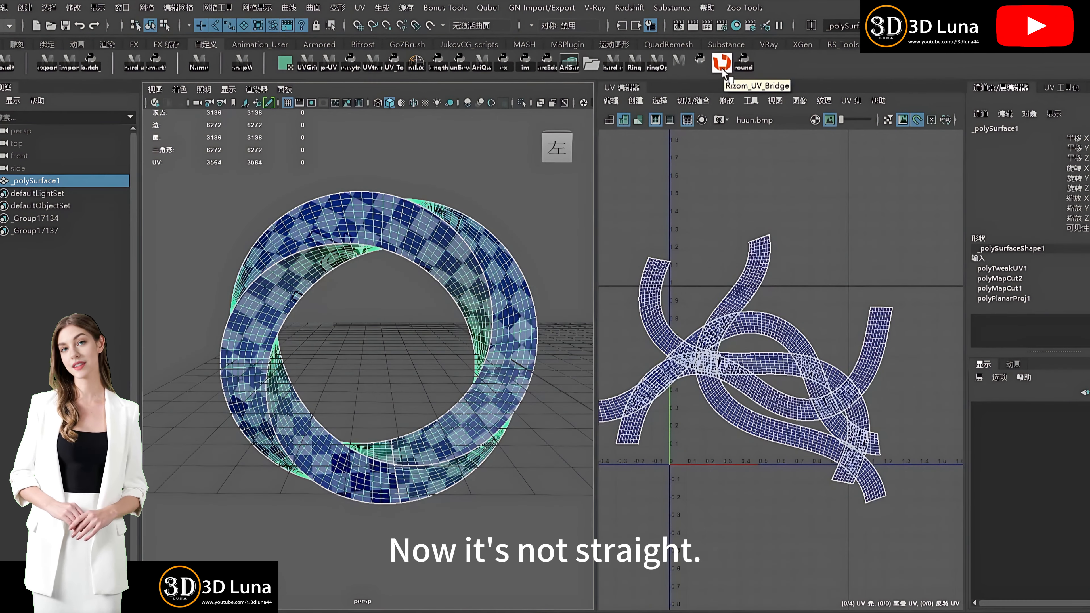
# Step: Export the ring with its existing UVs to RizomUV through the Rizom_UV_Bridge
pyautogui.click(724, 69)
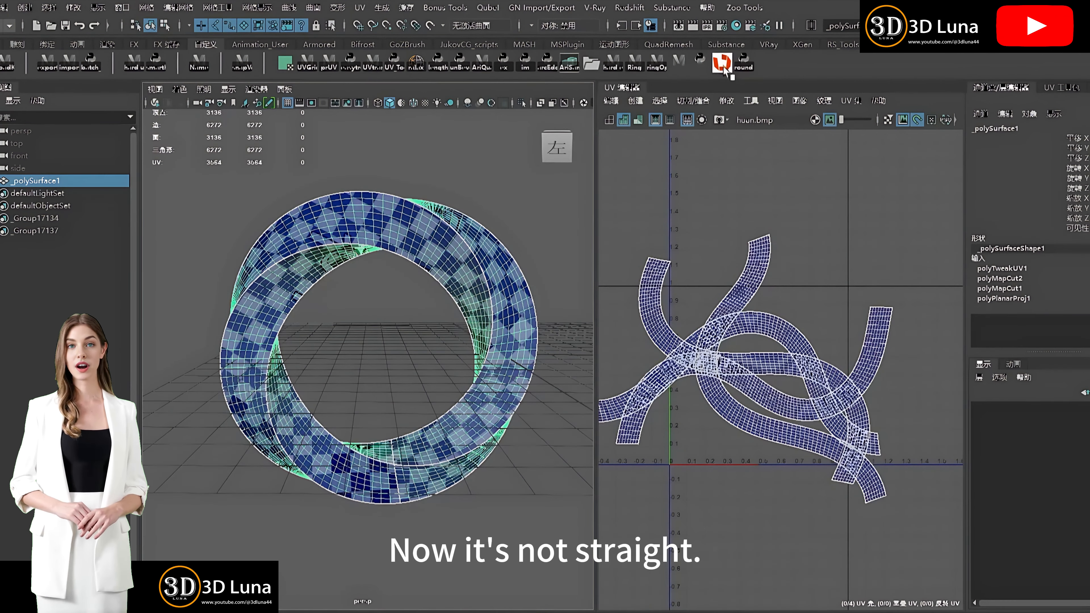
pyautogui.moveTo(146, 102); pyautogui.dragTo(425, 128)
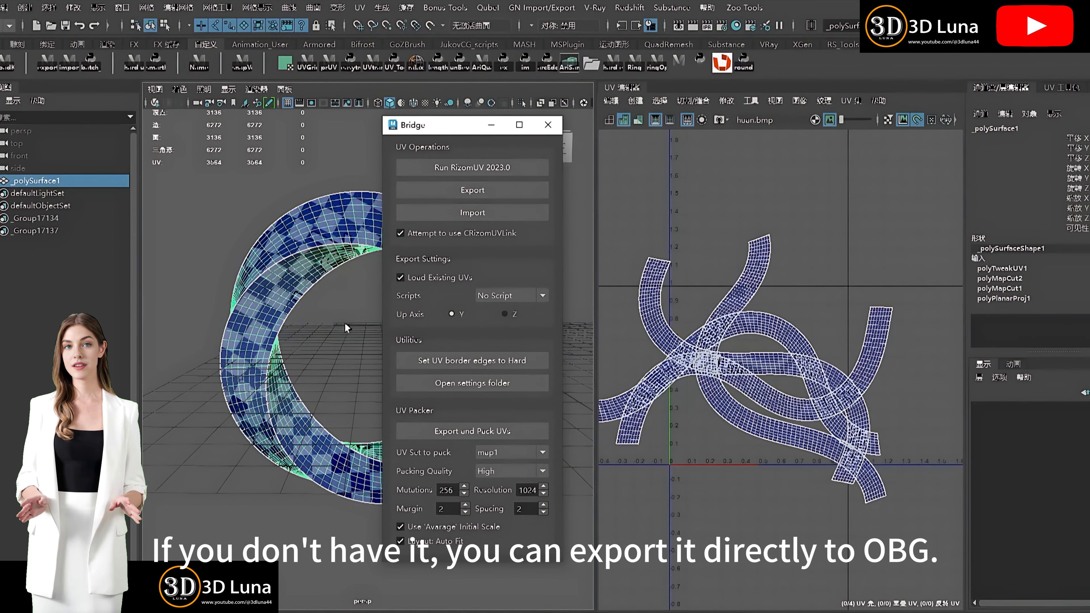
pyautogui.click(407, 190)
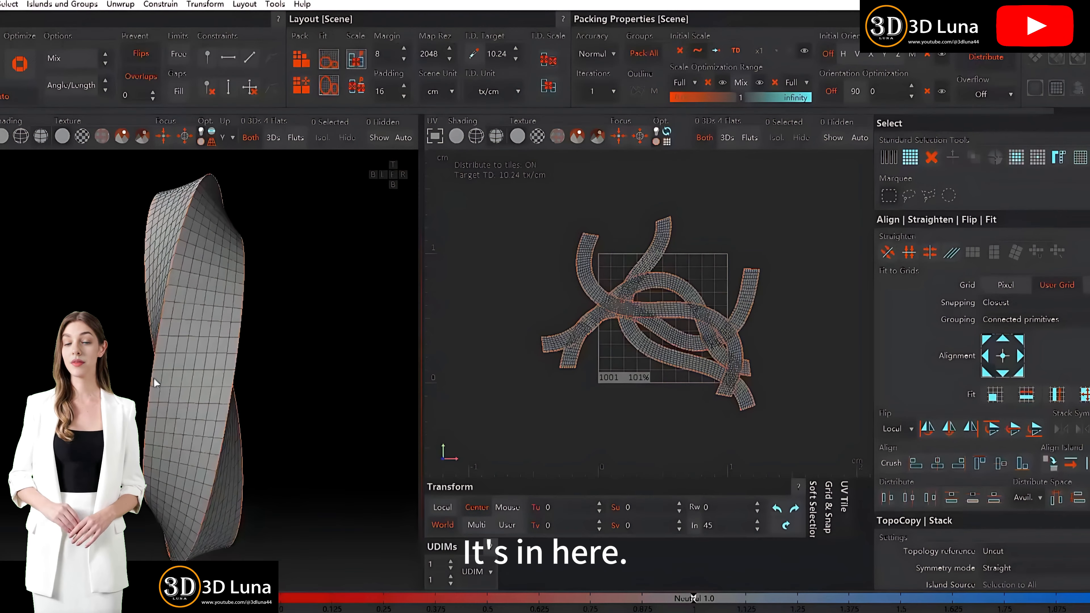
# Step: Select all four UV islands in island mode and orient them vertically
pyautogui.moveTo(153, 377); pyautogui.dragTo(240, 378, button='middle')
pyautogui.press('F4')
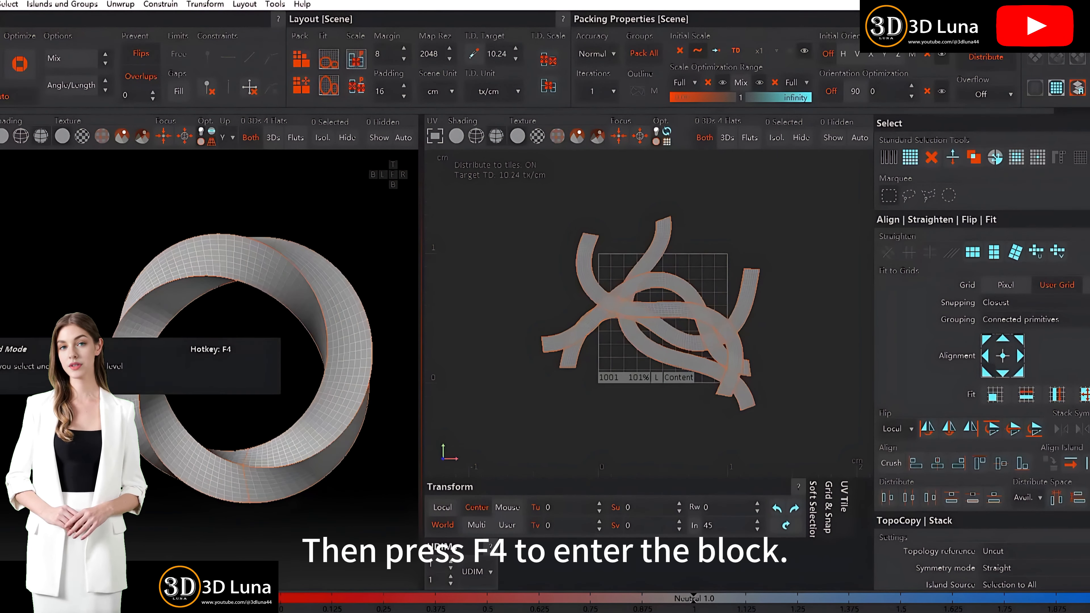
pyautogui.scroll(-3, 605, 325)
pyautogui.hotkey('ctrl', 'a')
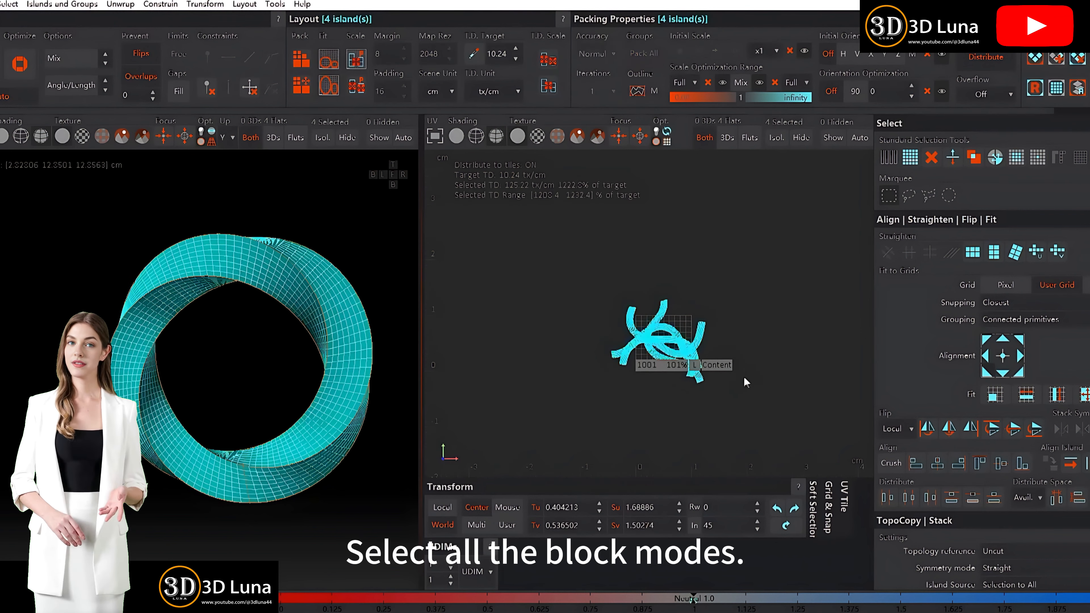
pyautogui.press('f')
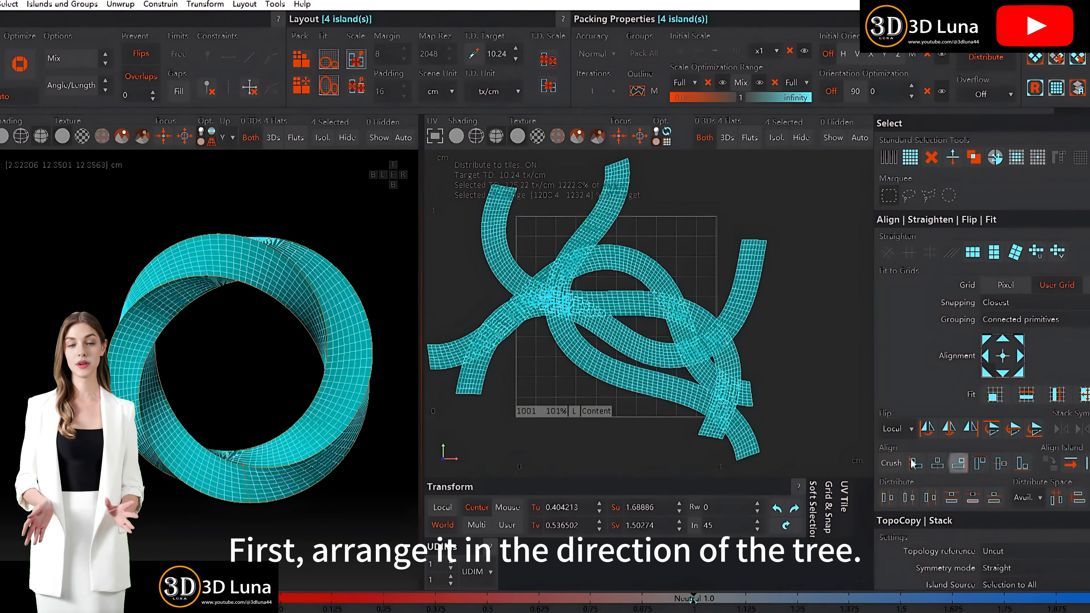
pyautogui.click(1087, 464)
pyautogui.scroll(-3, 759, 415)
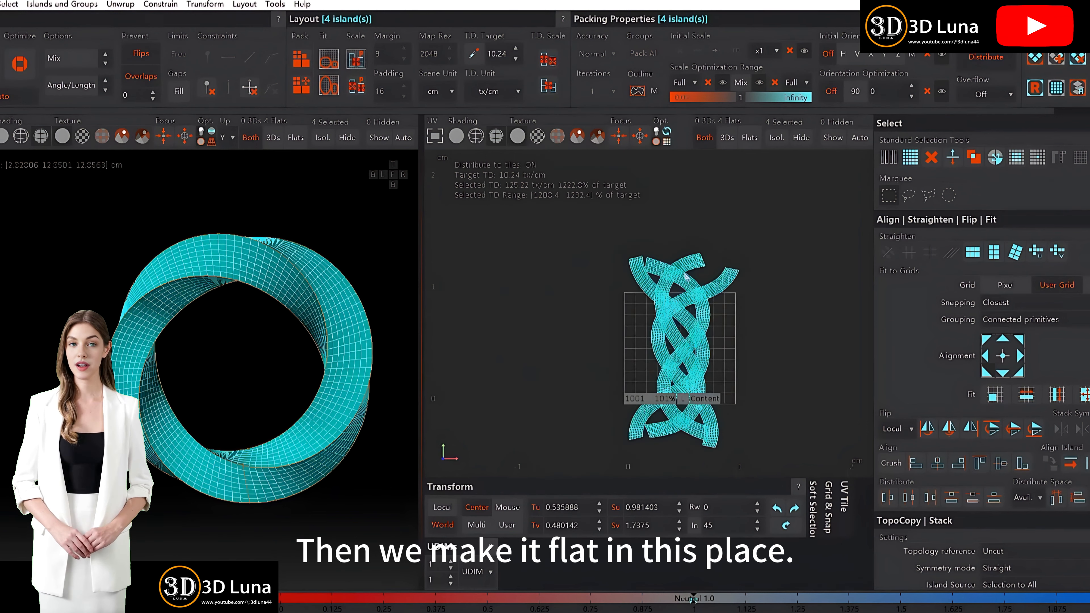
# Step: Straighten the selected islands into vertical rectangular strips and pack them inside the 0 to 1 UV tile
pyautogui.click(993, 252)
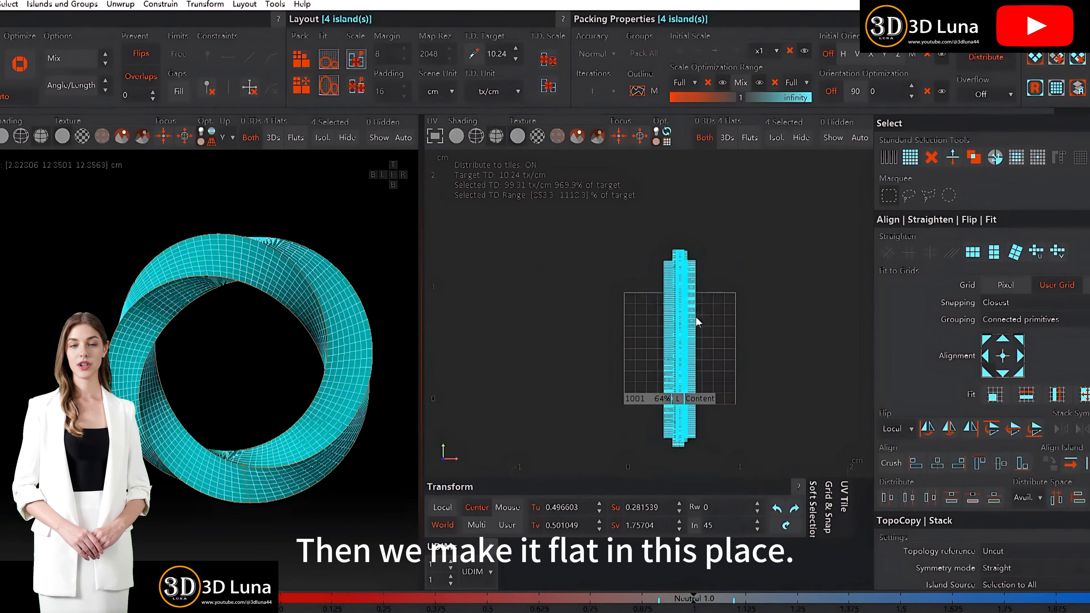
pyautogui.scroll(3, 699, 327)
pyautogui.scroll(-3, 688, 340)
pyautogui.moveTo(687, 337); pyautogui.dragTo(675, 328, button='middle')
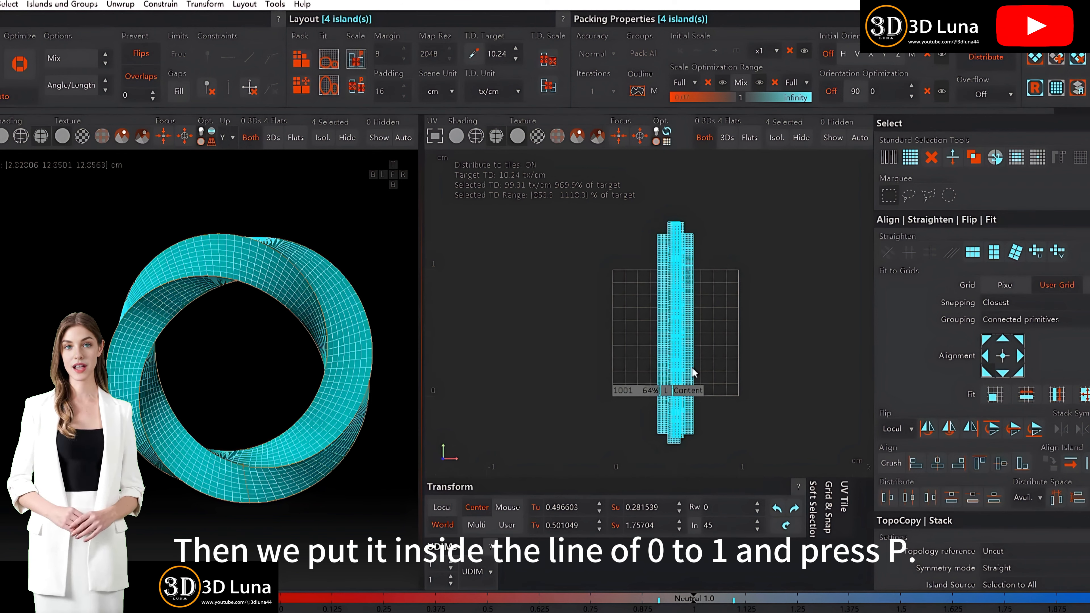
pyautogui.press('p')
pyautogui.scroll(5, 661, 350)
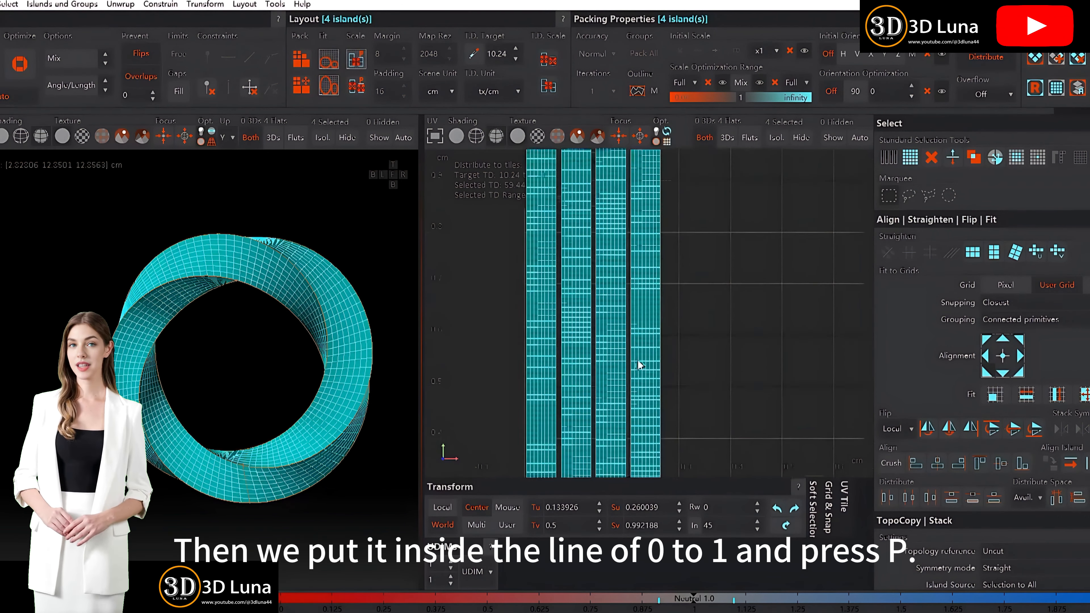
# Step: Stack the four straightened UV strips on top of each other by aligning them to their horizontal centre
pyautogui.scroll(-5, 618, 390)
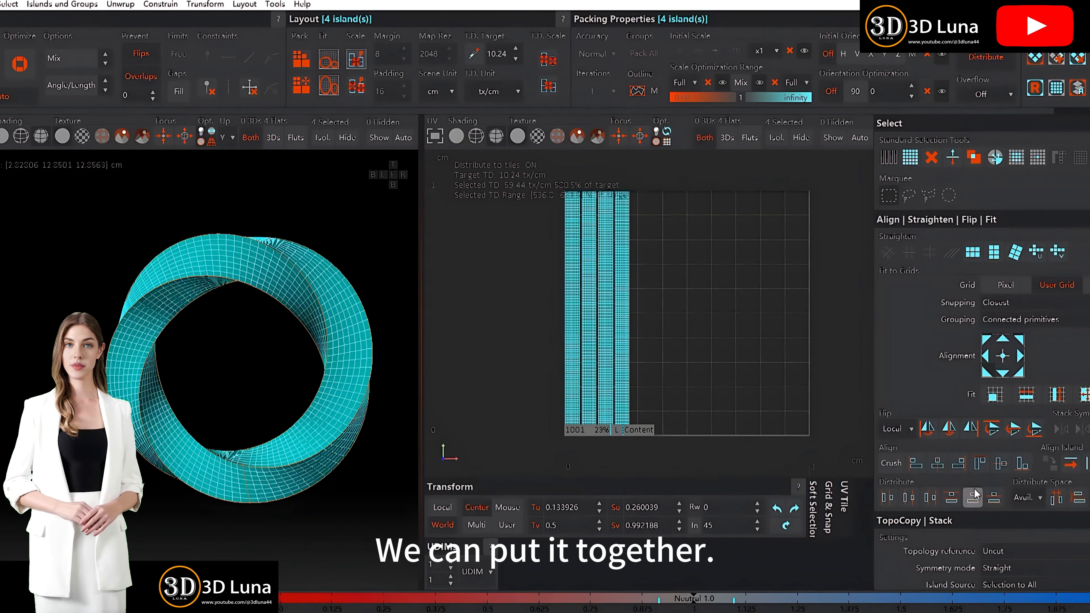
pyautogui.click(936, 466)
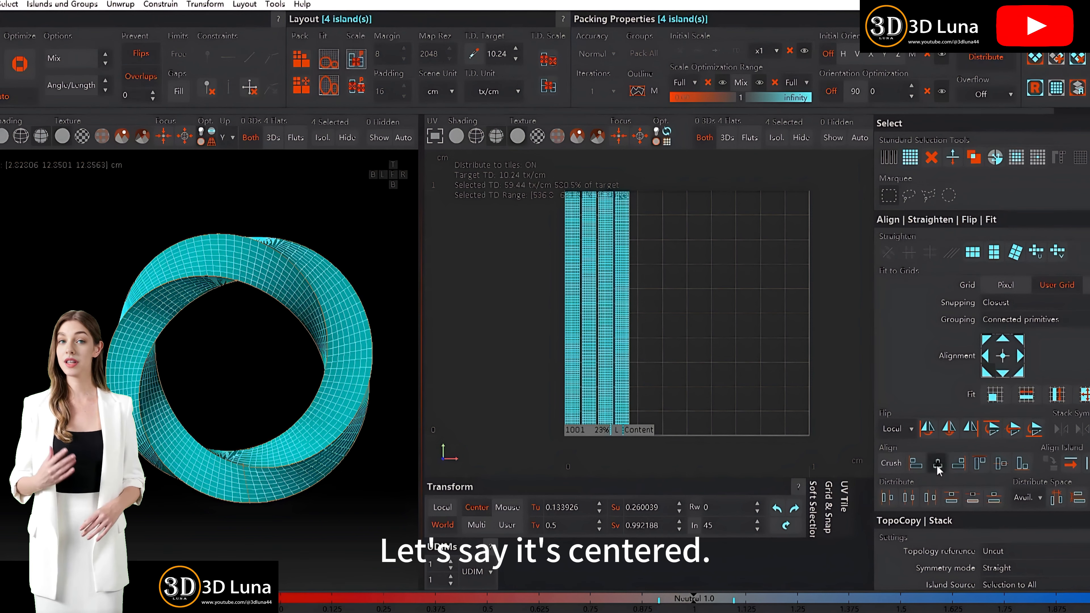
pyautogui.moveTo(619, 325); pyautogui.dragTo(588, 321, button='middle')
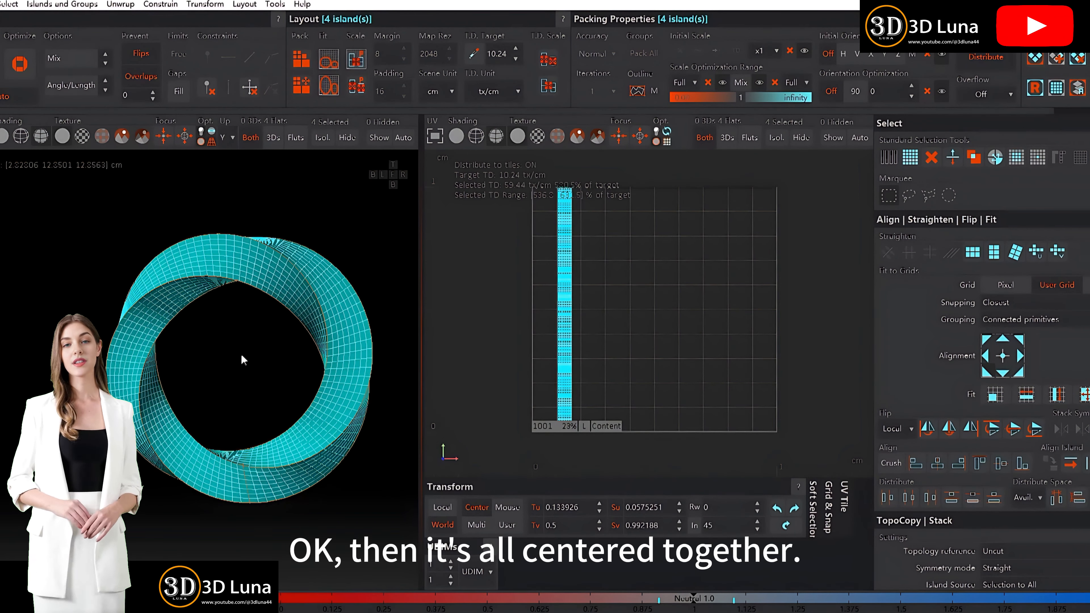
pyautogui.moveTo(241, 356); pyautogui.dragTo(196, 286, button='middle')
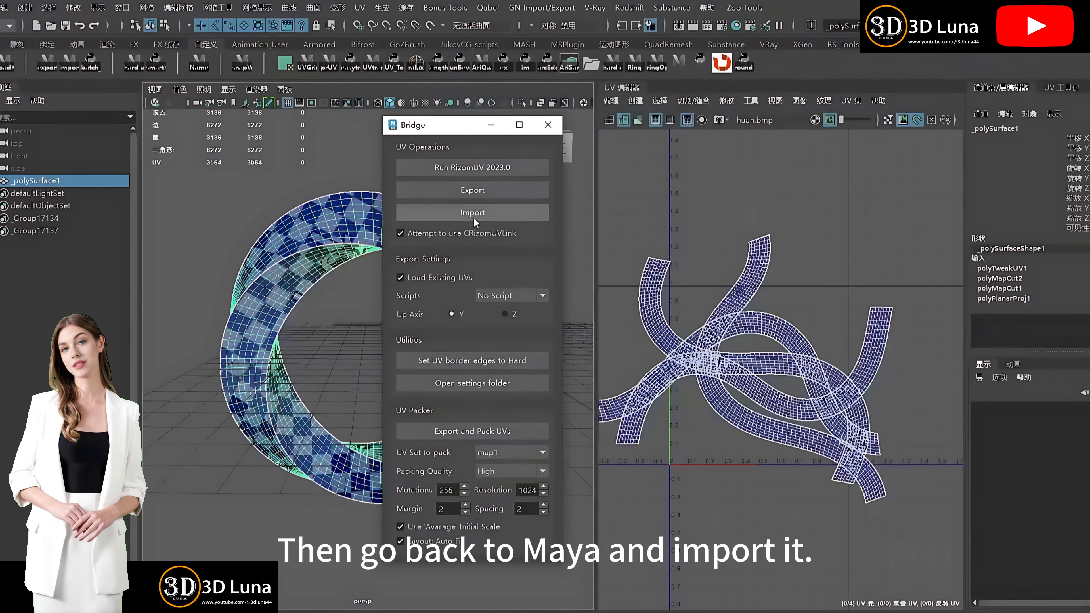
# Step: Switch back to Maya, import the RizomUV layout onto the ring through the Bridge window, and close the window
pyautogui.click(473, 217)
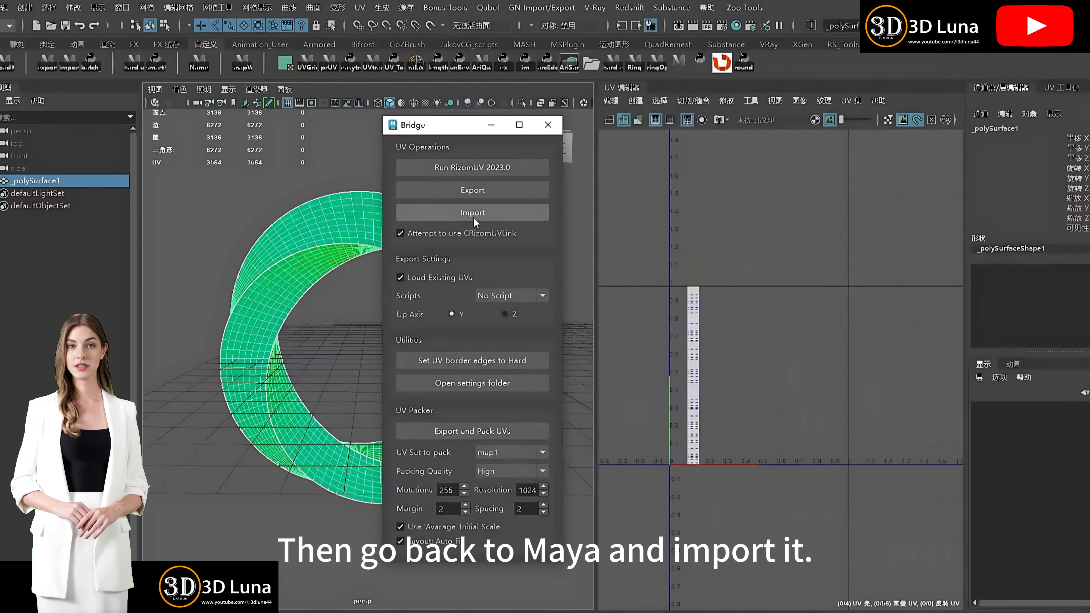
pyautogui.click(548, 125)
pyautogui.keyDown('alt'); pyautogui.moveTo(347, 365); pyautogui.dragTo(359, 304); pyautogui.keyUp('alt')
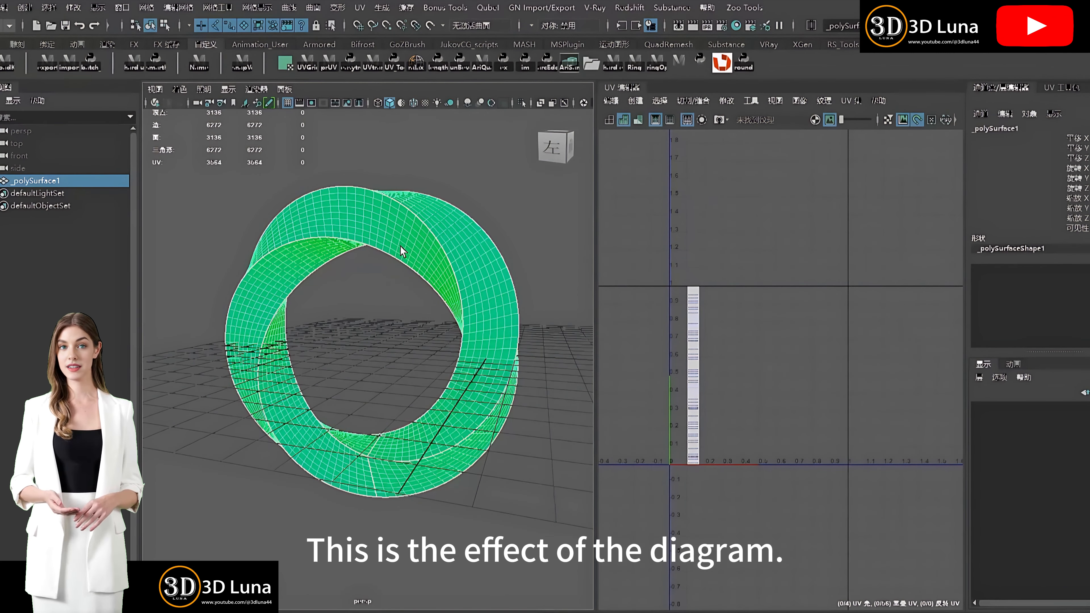
# Step: Assign a new Lambert material to the ring
pyautogui.rightClick(406, 230)
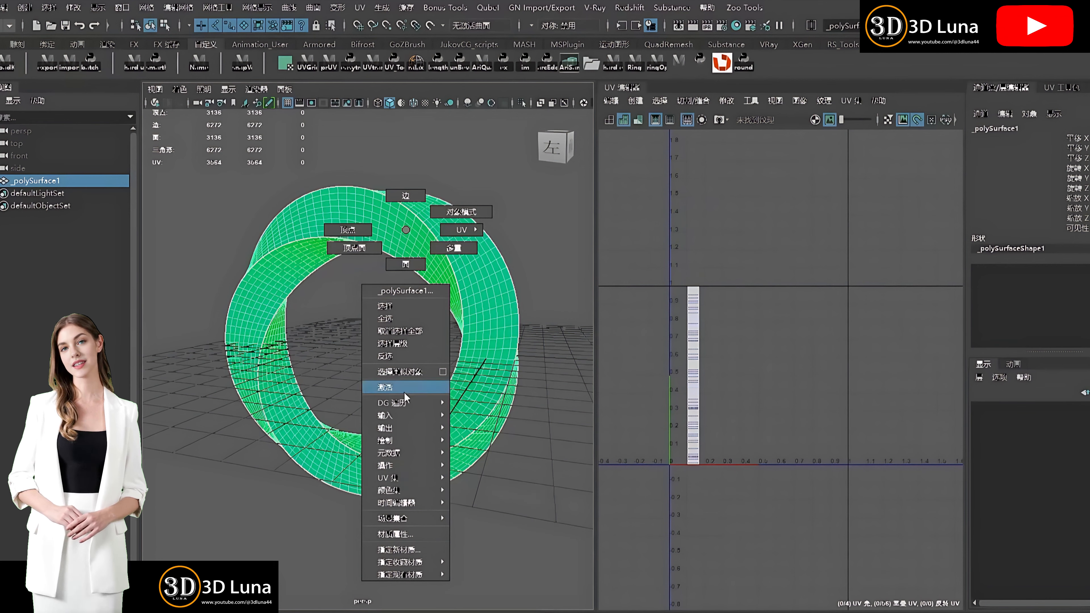
pyautogui.click(399, 549)
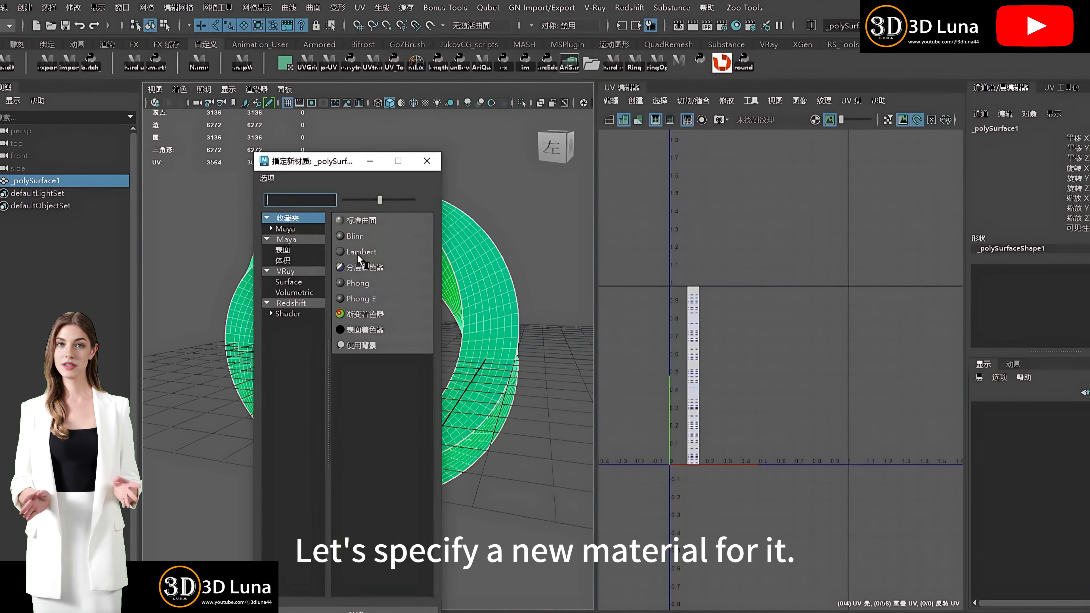
pyautogui.click(359, 252)
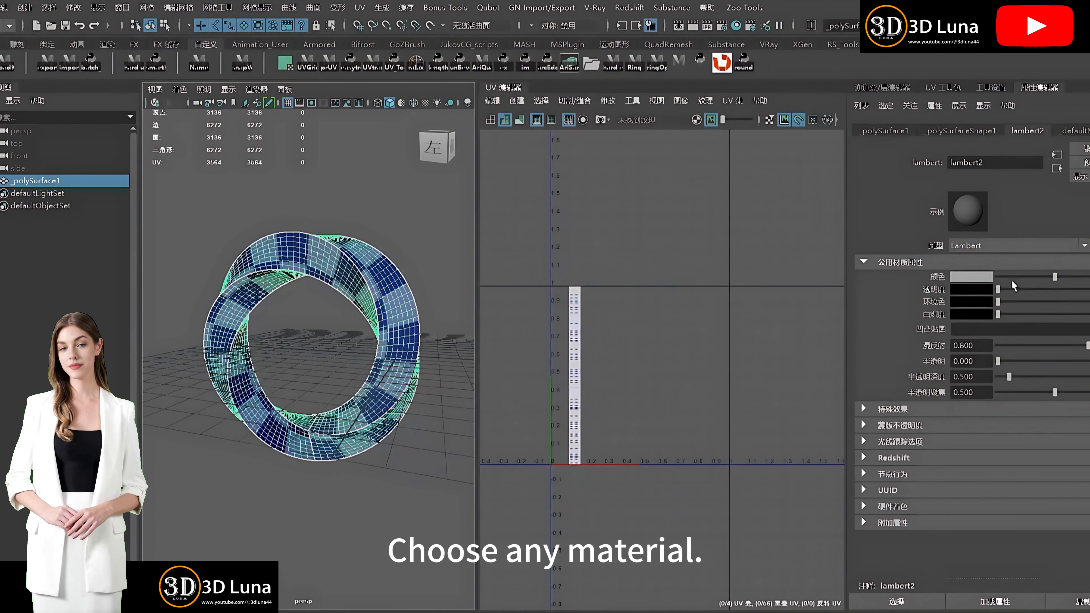
# Step: Connect a file texture to the Lambert material's color and load the image 053-01.png
pyautogui.click(1089, 276)
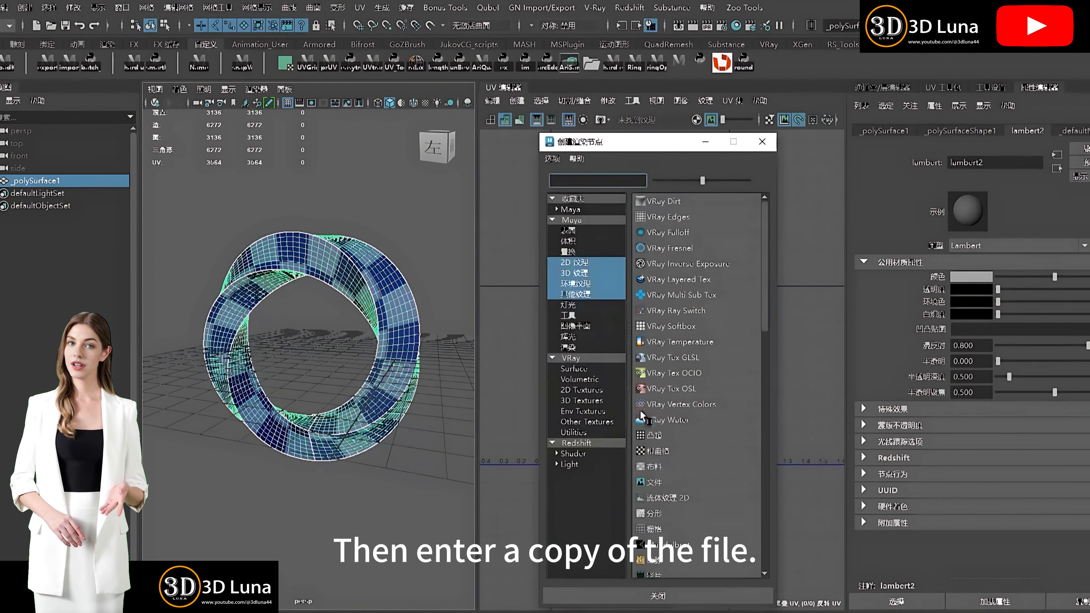
pyautogui.click(665, 486)
pyautogui.click(1018, 319)
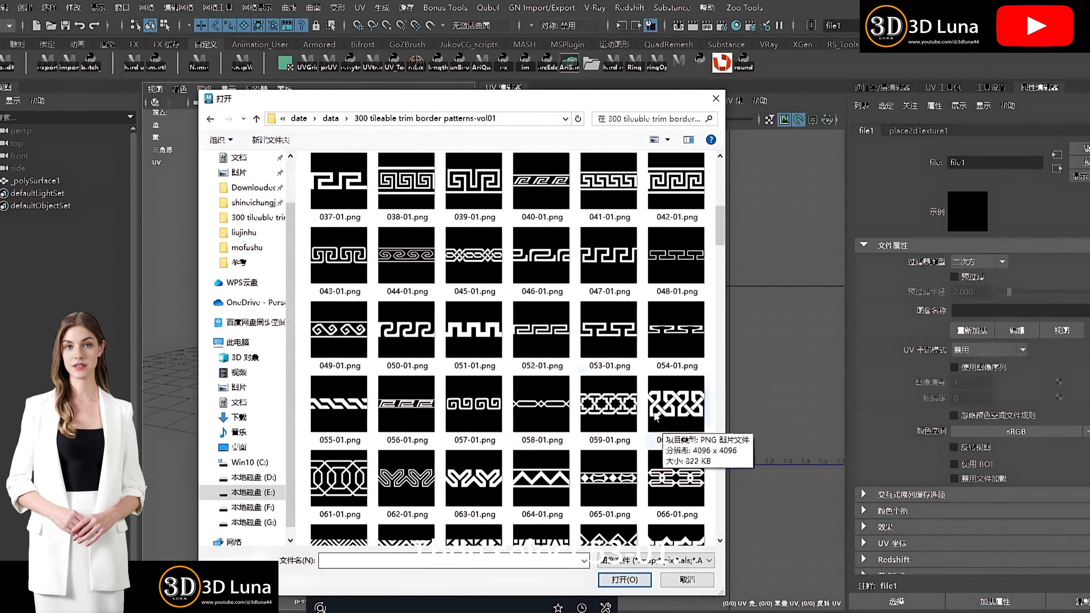
pyautogui.click(609, 335)
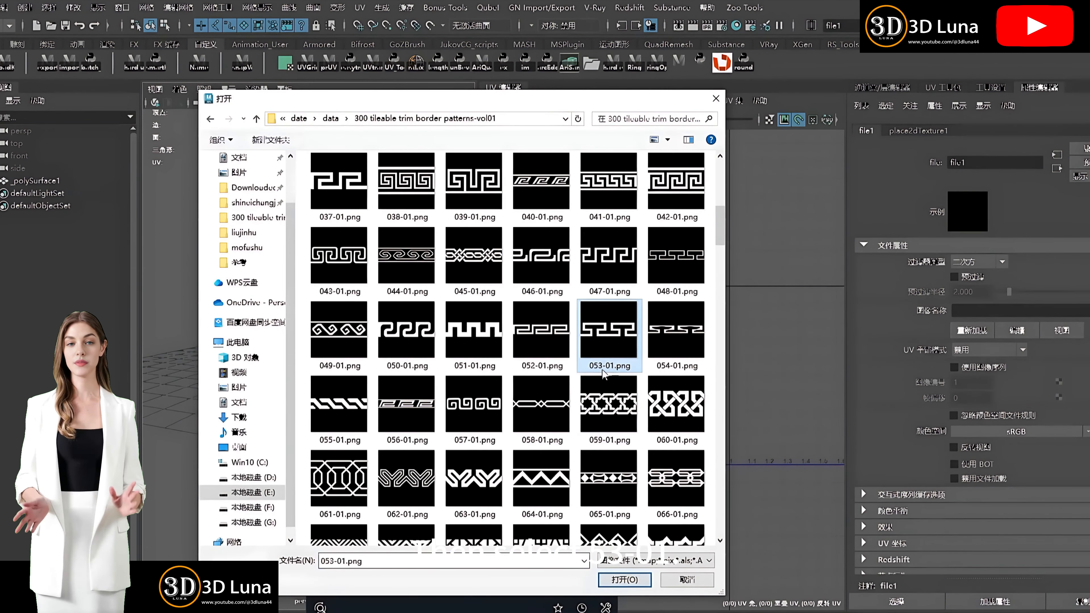
pyautogui.click(625, 579)
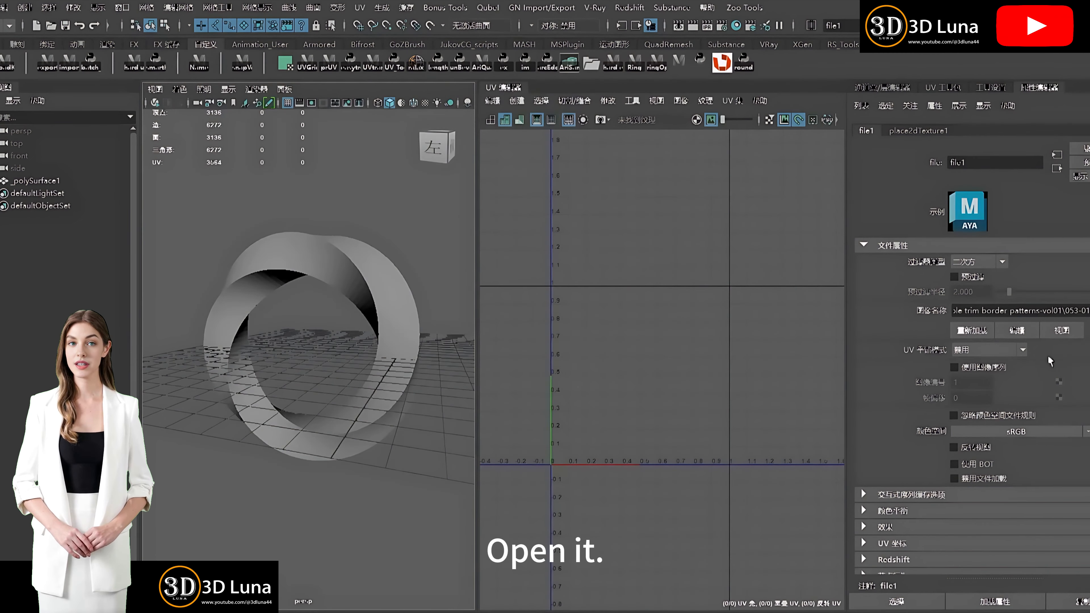
# Step: Display textures in the viewport and turn off the checker map so the ring's UVs show over the 053-01.png pattern
pyautogui.keyDown('alt'); pyautogui.moveTo(388, 422); pyautogui.dragTo(325, 343); pyautogui.keyUp('alt')
pyautogui.press('6')
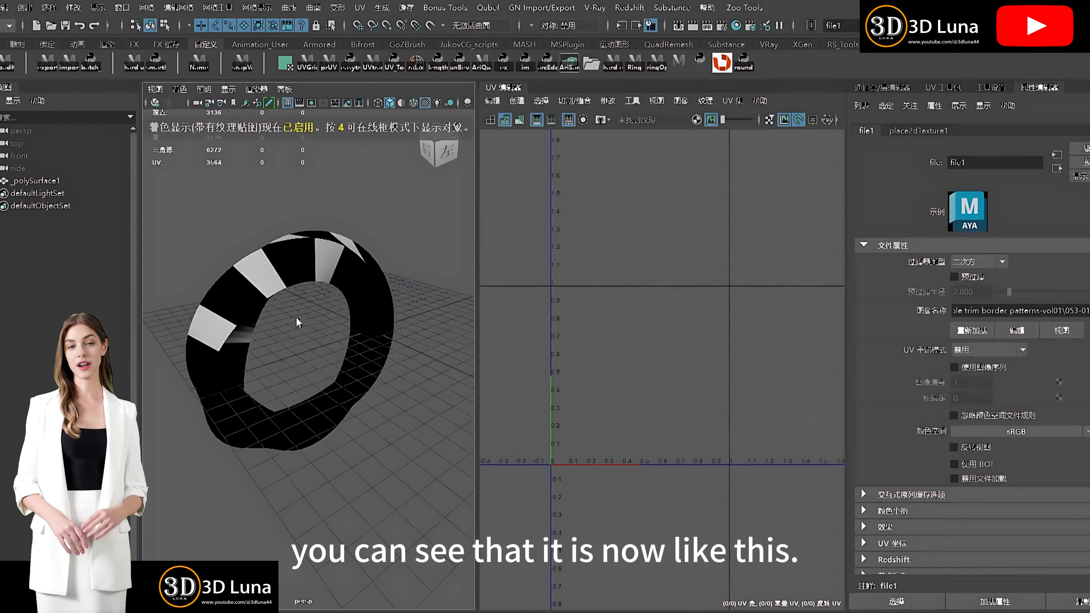
pyautogui.click(335, 274)
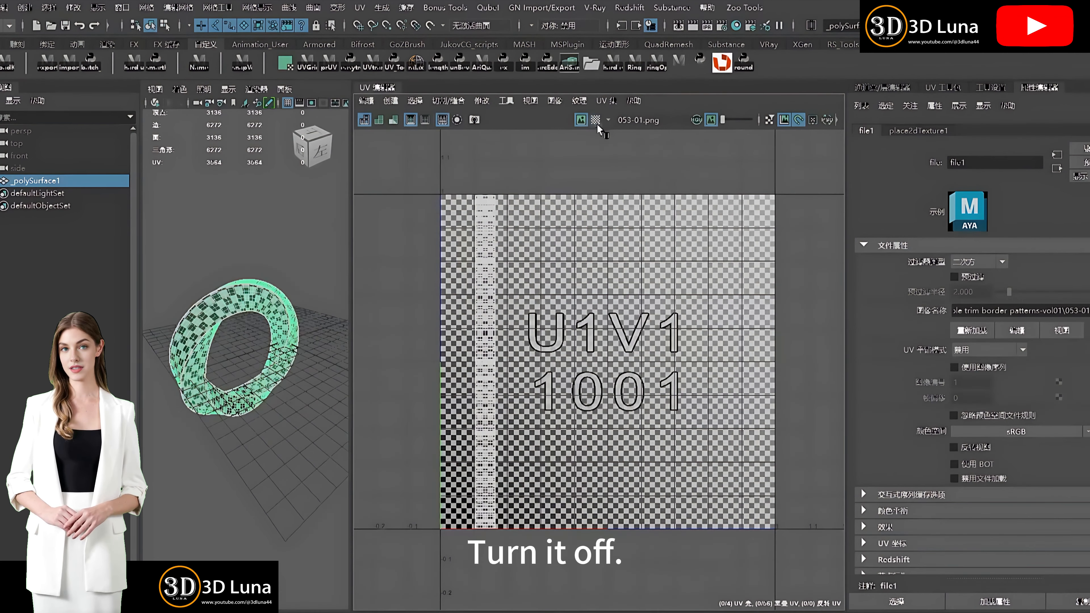
pyautogui.click(595, 120)
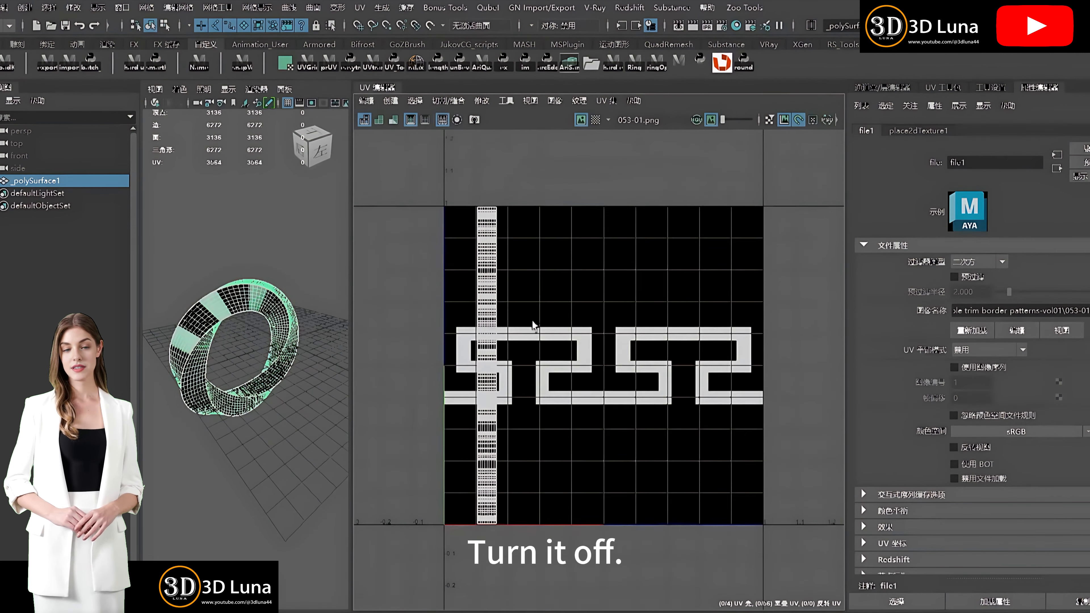
pyautogui.keyDown('alt'); pyautogui.moveTo(532, 321); pyautogui.dragTo(540, 273, button='middle'); pyautogui.keyUp('alt')
pyautogui.scroll(-3, 618, 371)
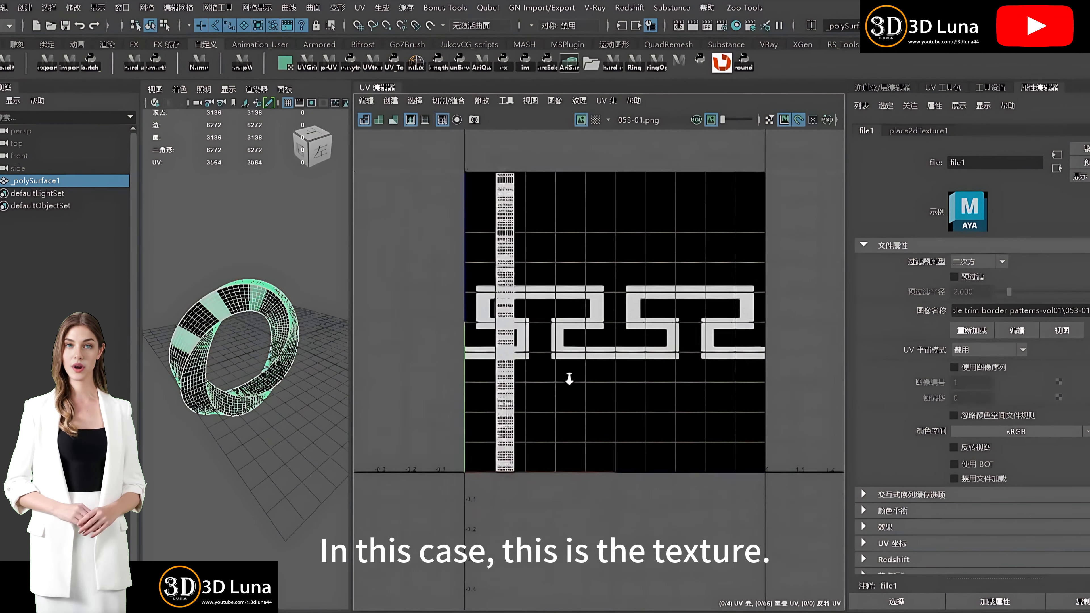
# Step: Select all of the ring's stacked UVs, rotate them 90 degrees to lie horizontally, and scale them up slightly
pyautogui.moveTo(520, 266); pyautogui.dragTo(551, 271, button='right')
pyautogui.moveTo(425, 160); pyautogui.dragTo(606, 485)
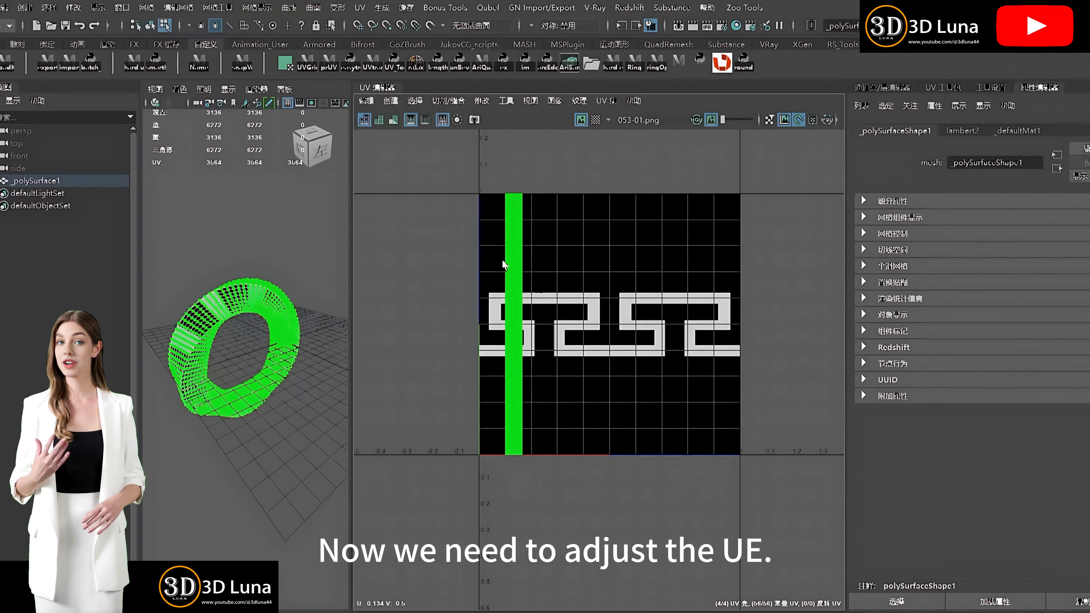
pyautogui.press('e')
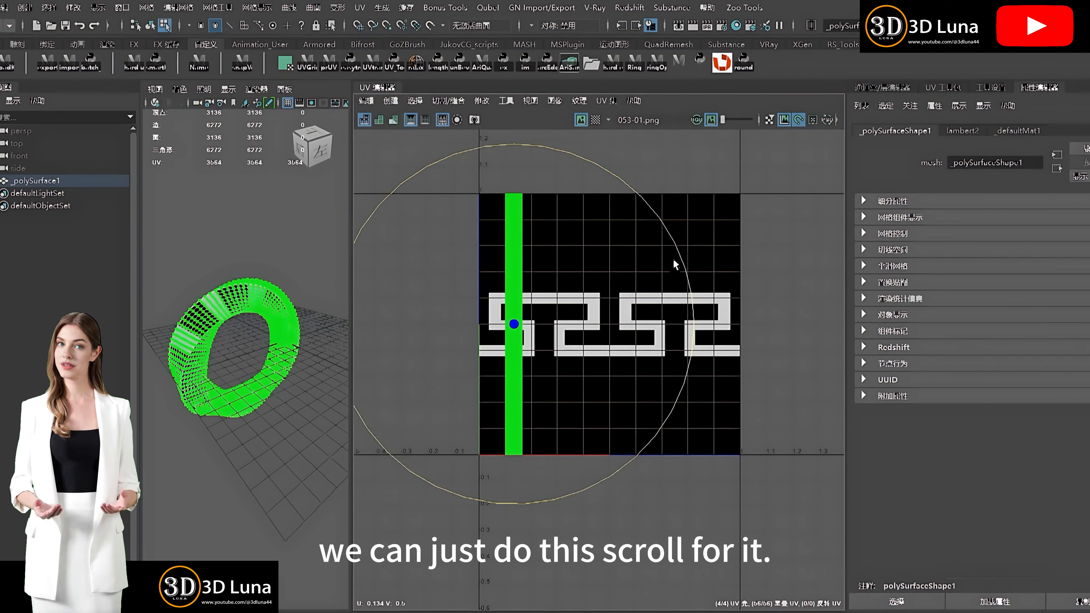
pyautogui.moveTo(670, 245); pyautogui.dragTo(370, 158)
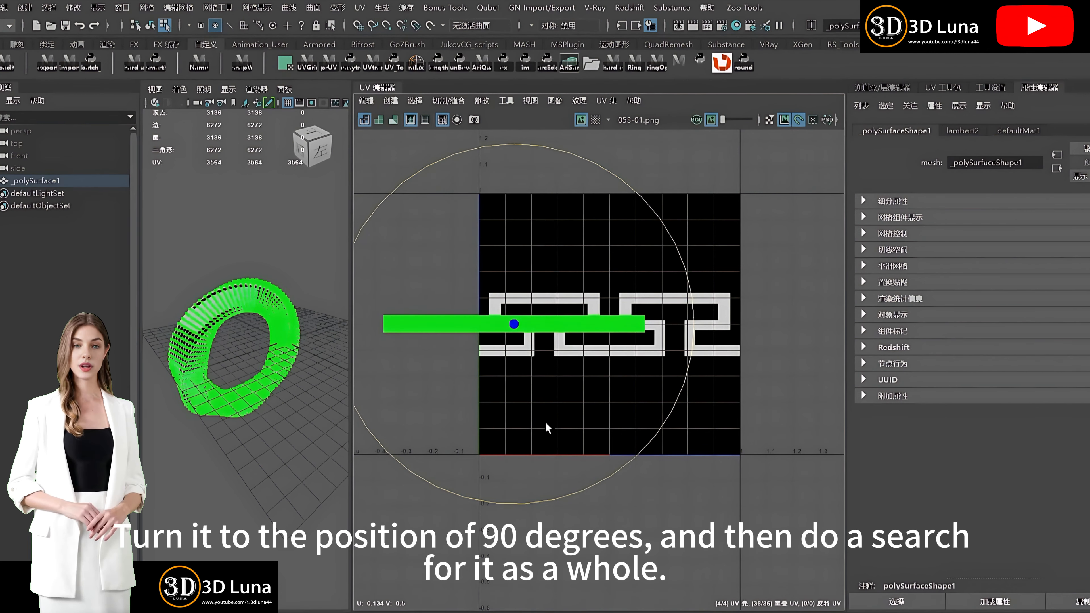
pyautogui.press('r')
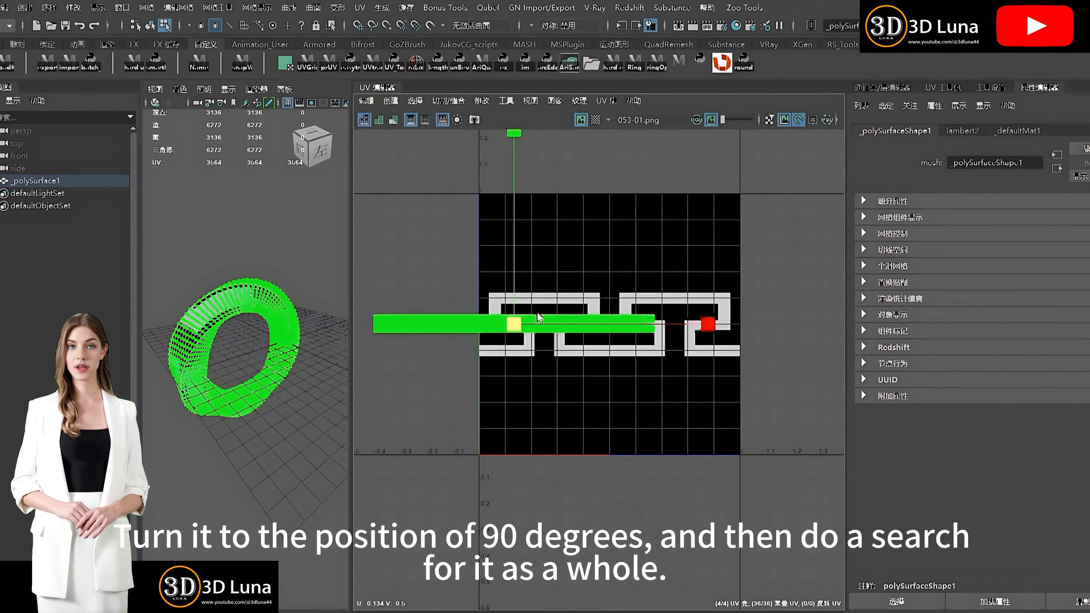
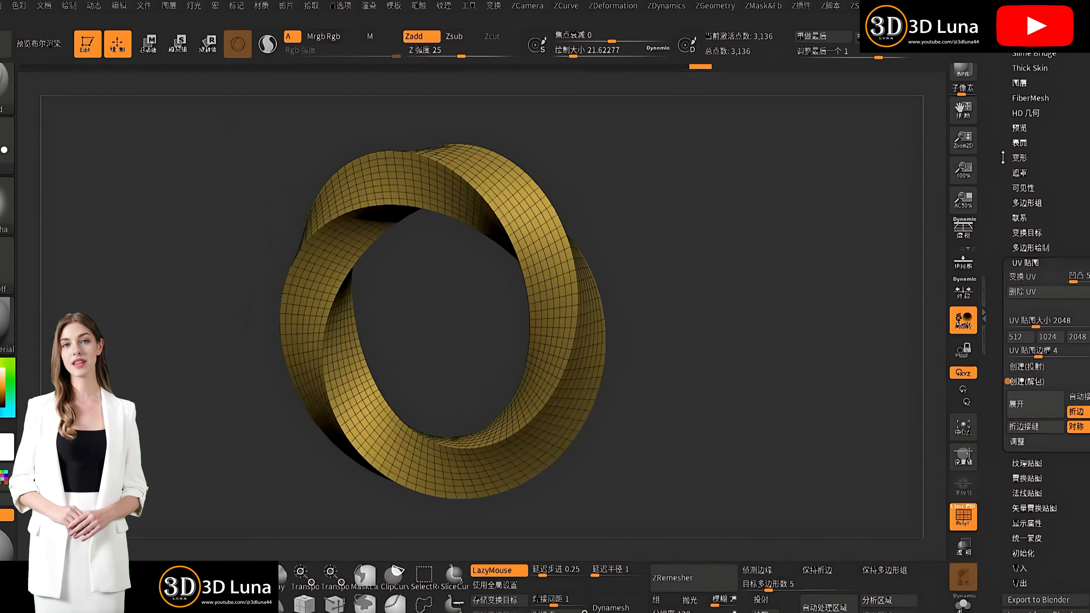
# Step: Switch to ZBrush and subdivide the ring up to subdivision level 6
pyautogui.moveTo(1002, 156); pyautogui.dragTo(1048, 271)
pyautogui.click(1027, 272)
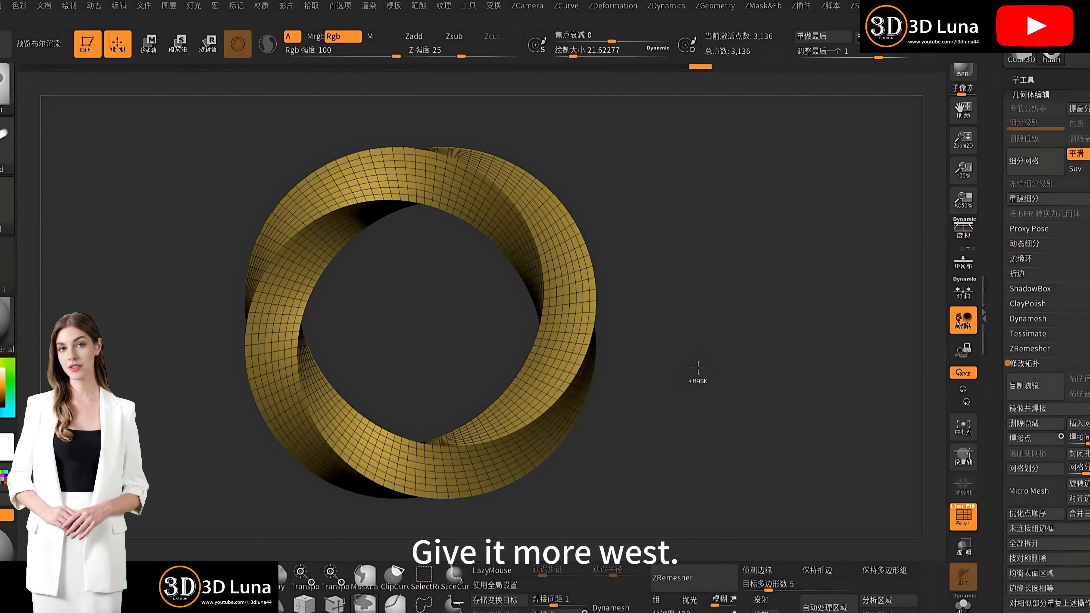
pyautogui.hotkey('ctrl', 'd')
pyautogui.hotkey('ctrl', 'd')
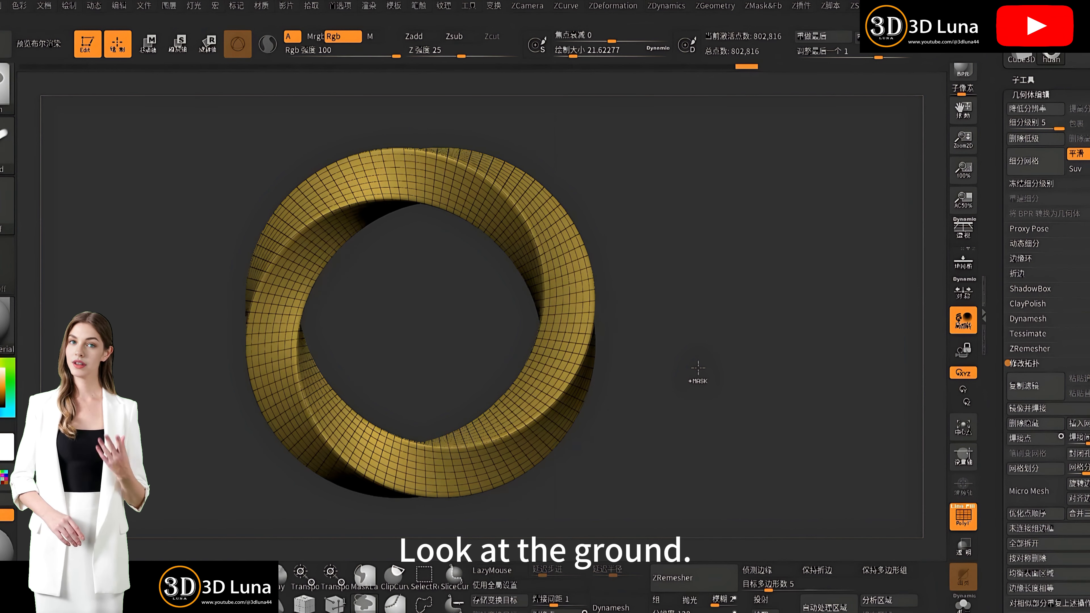
pyautogui.moveTo(672, 305); pyautogui.dragTo(682, 336)
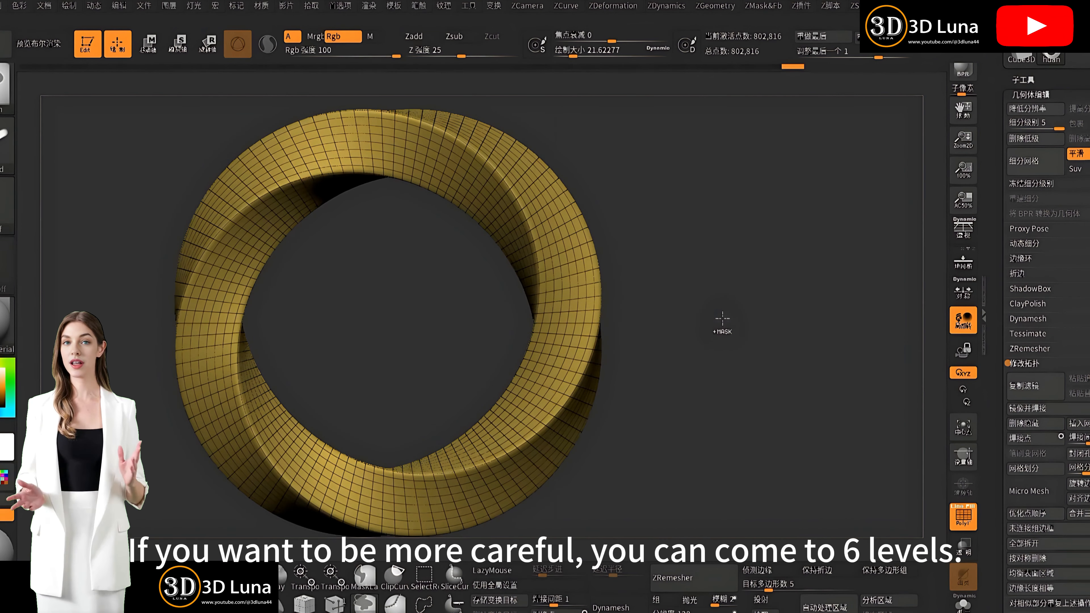
pyautogui.hotkey('ctrl', 'd')
pyautogui.keyDown('alt'); pyautogui.moveTo(722, 316); pyautogui.dragTo(693, 312); pyautogui.keyUp('alt')
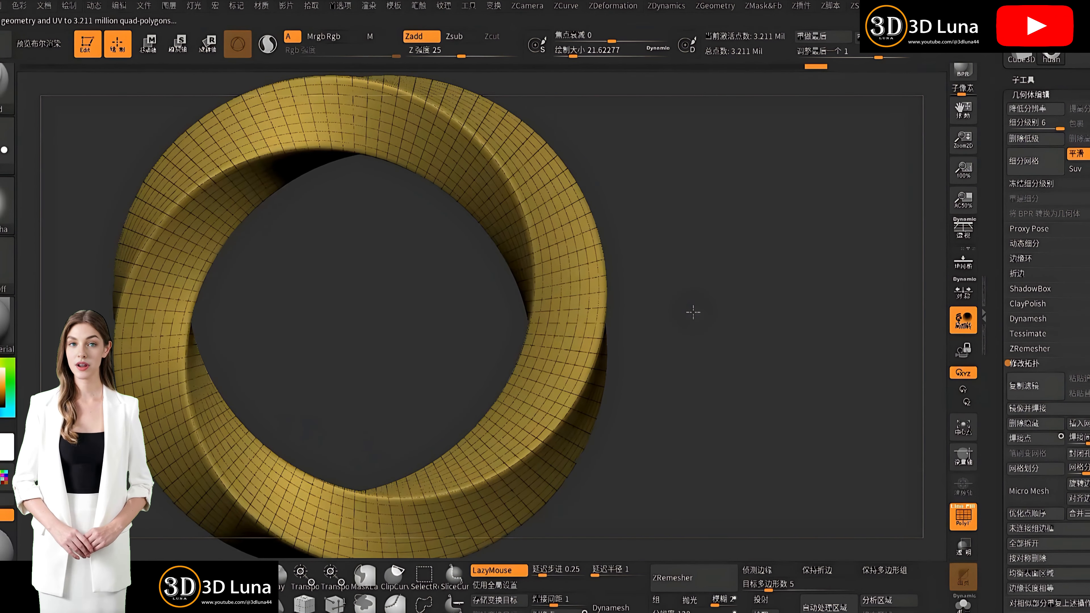
pyautogui.keyDown('alt'); pyautogui.moveTo(696, 409); pyautogui.dragTo(674, 394); pyautogui.keyUp('alt')
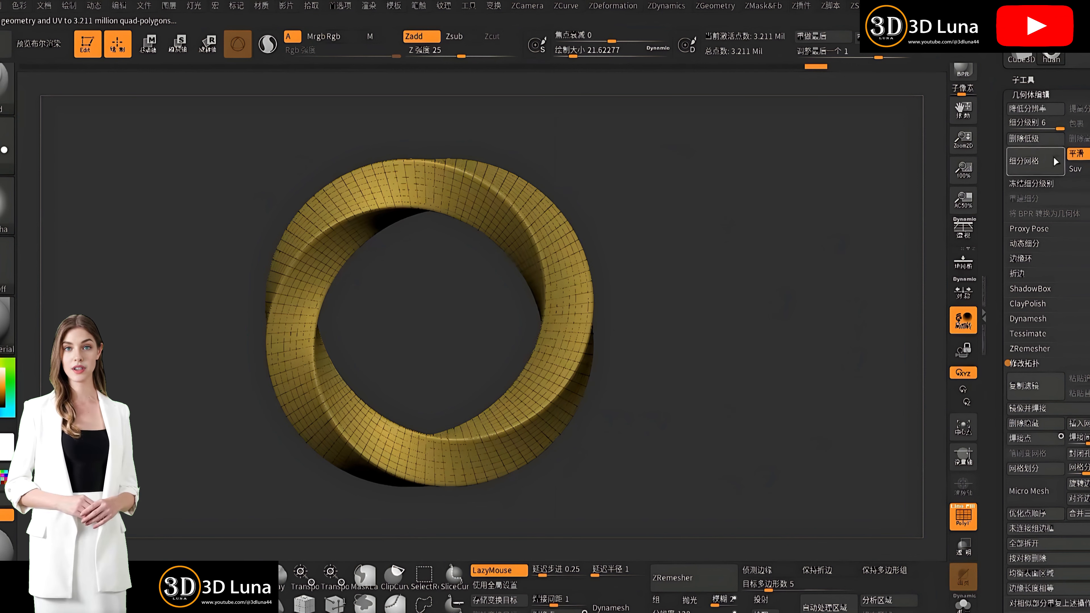
# Step: Import 053-01.png as the ring's texture map
pyautogui.scroll(-10, 1004, 465)
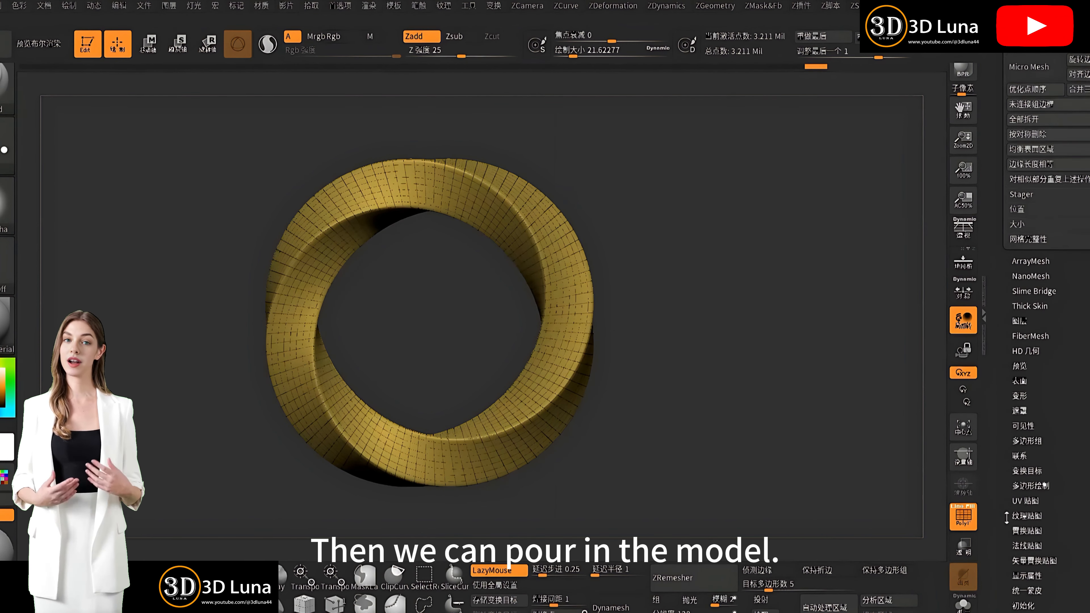
pyautogui.click(1014, 472)
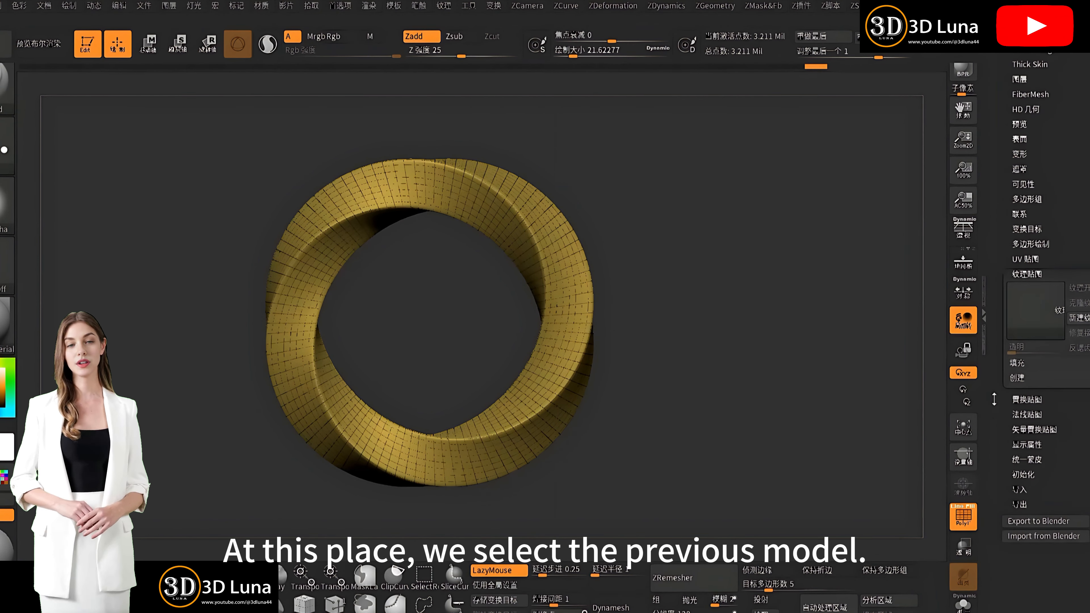
pyautogui.click(1037, 326)
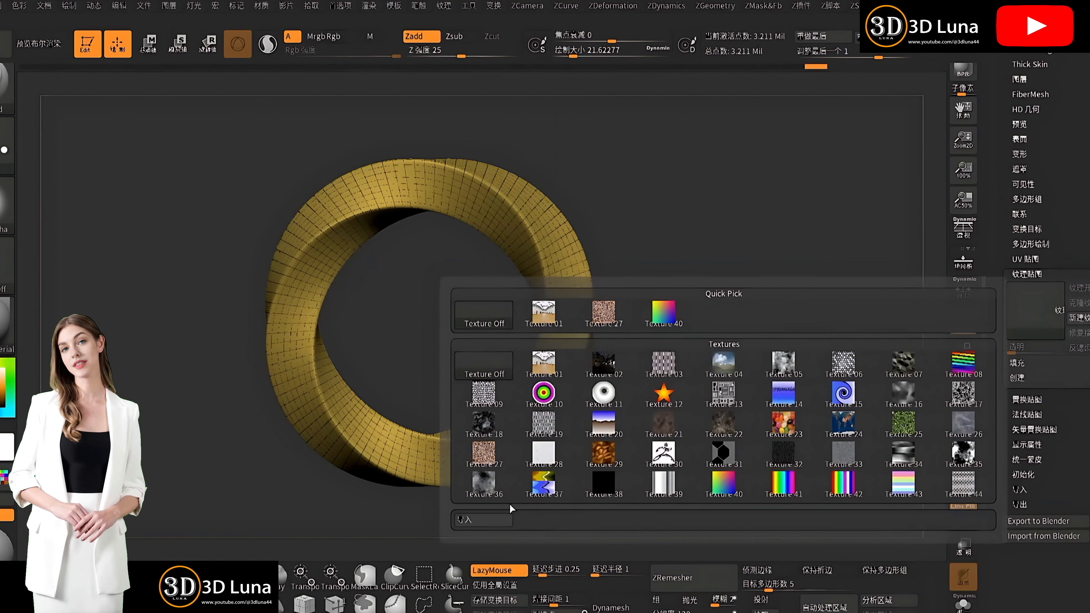
pyautogui.click(476, 520)
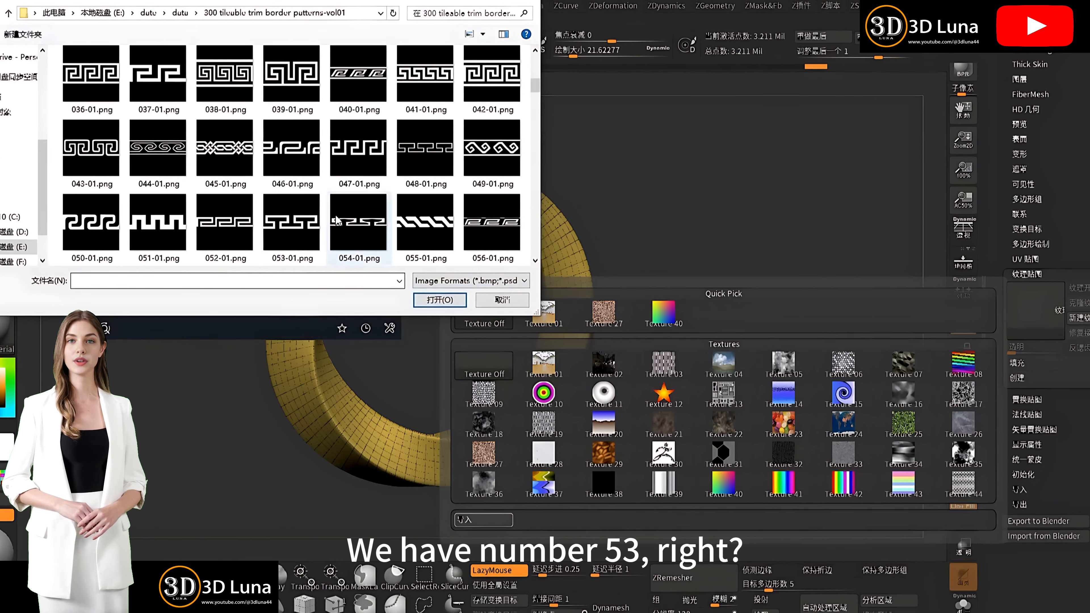
pyautogui.click(292, 222)
pyautogui.click(440, 300)
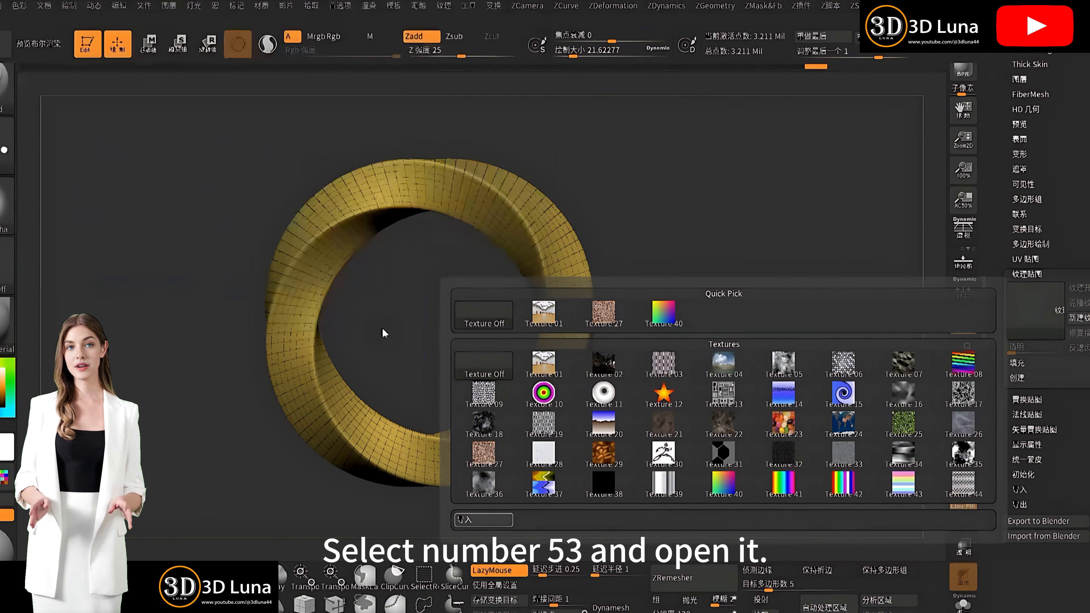
pyautogui.moveTo(656, 393); pyautogui.dragTo(736, 408)
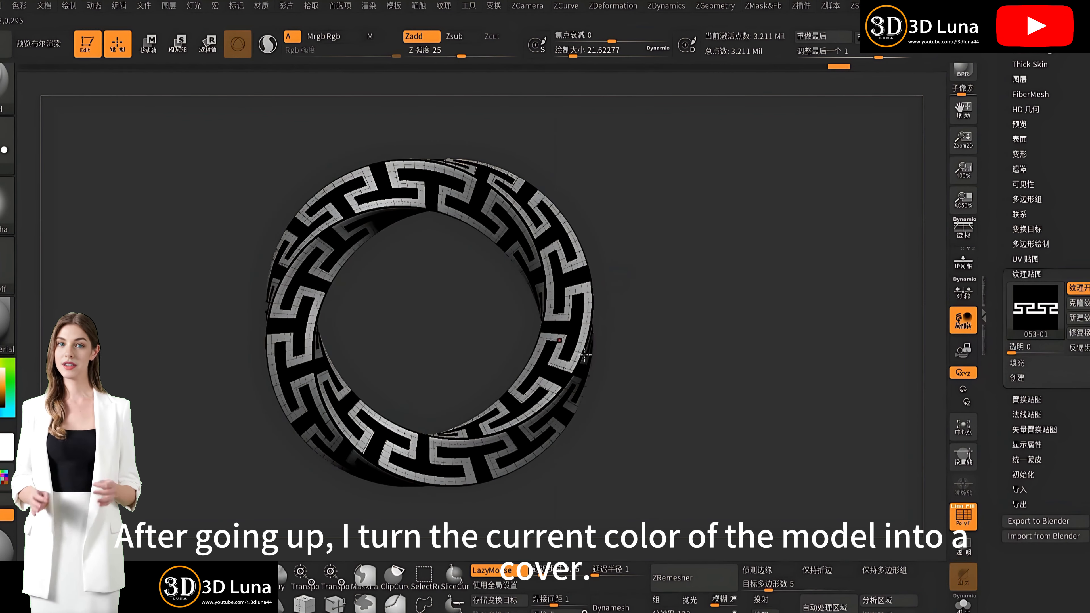
# Step: Mask the ring by the colour intensity of its 053-01 border texture
pyautogui.keyDown('alt'); pyautogui.moveTo(675, 348); pyautogui.dragTo(676, 370); pyautogui.keyUp('alt')
pyautogui.click(1021, 169)
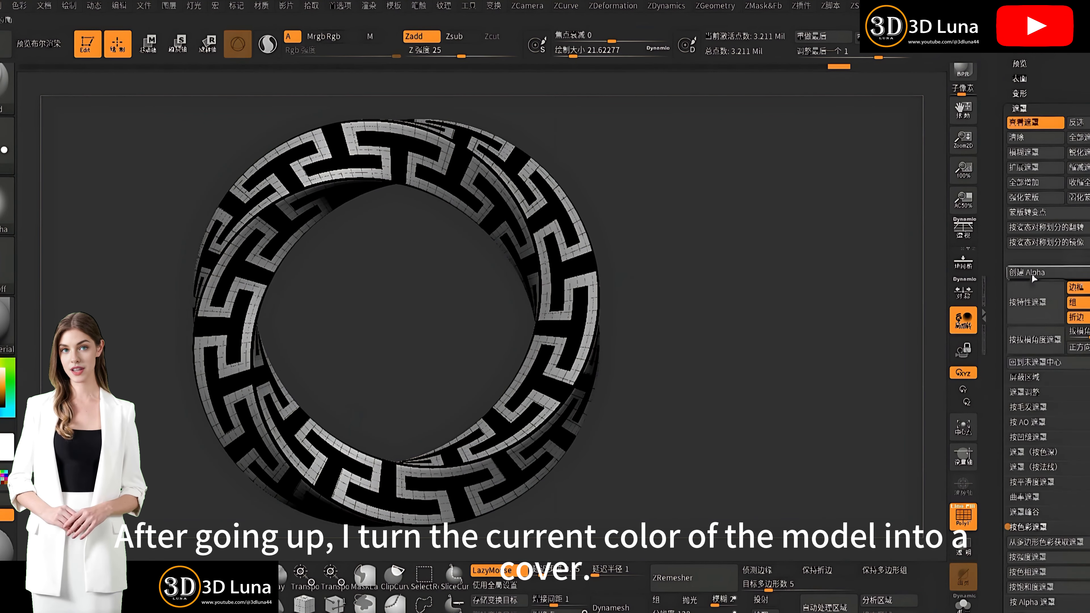
pyautogui.scroll(-5, 999, 424)
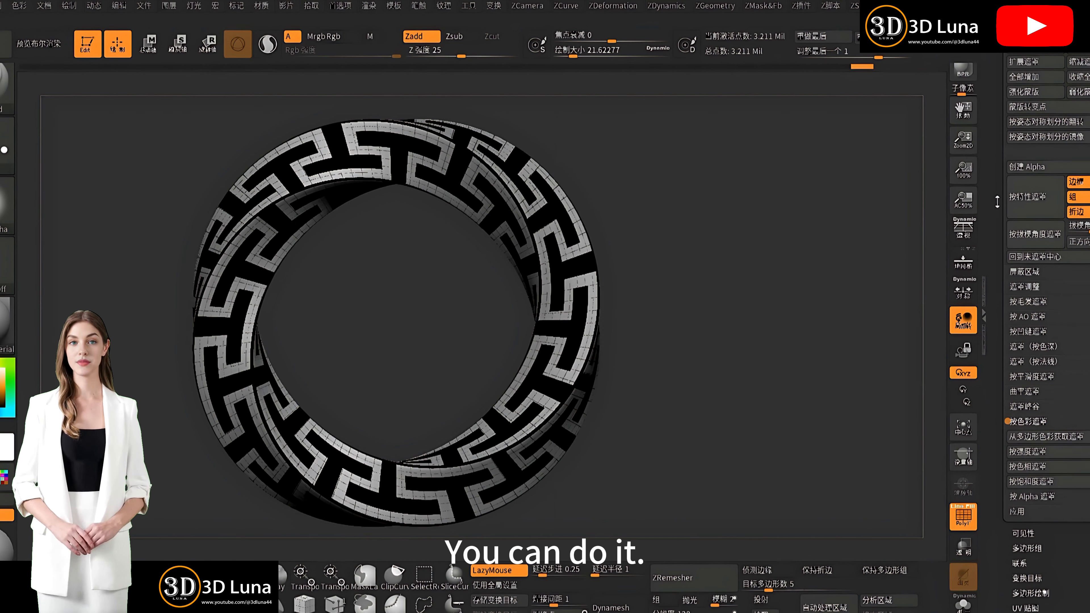
pyautogui.scroll(8, 999, 198)
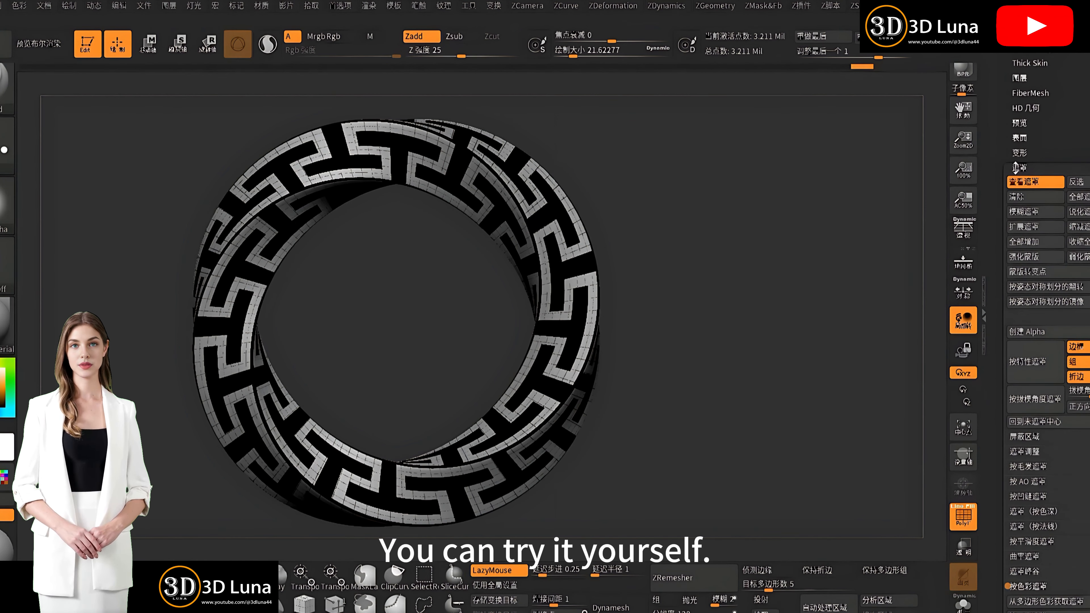
pyautogui.click(1019, 167)
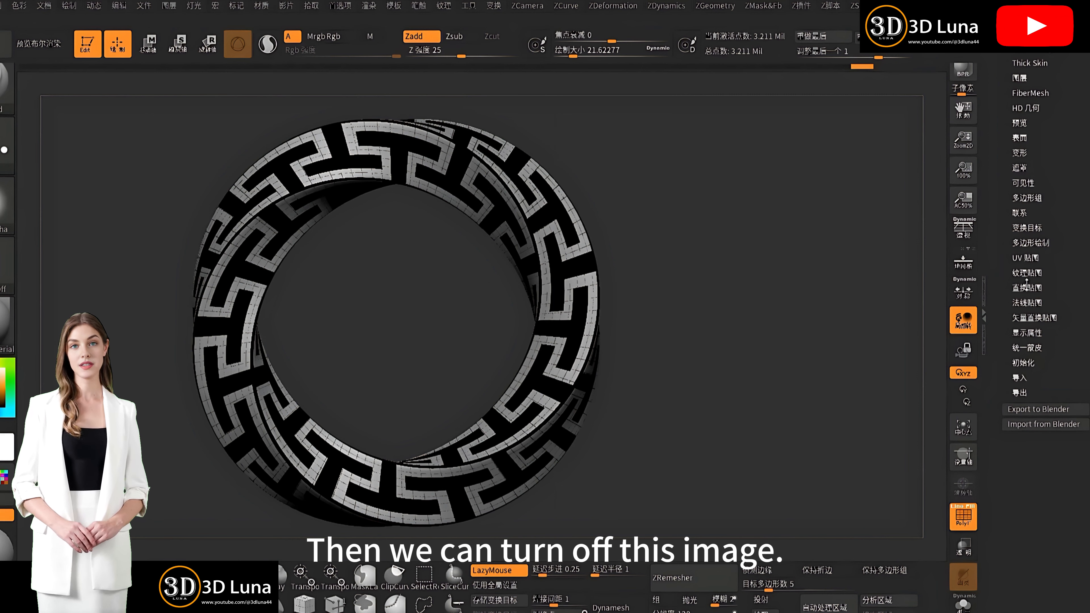
# Step: Turn off the ring's texture map display so only the border pattern mask shows on the surface
pyautogui.click(1026, 273)
pyautogui.click(1078, 286)
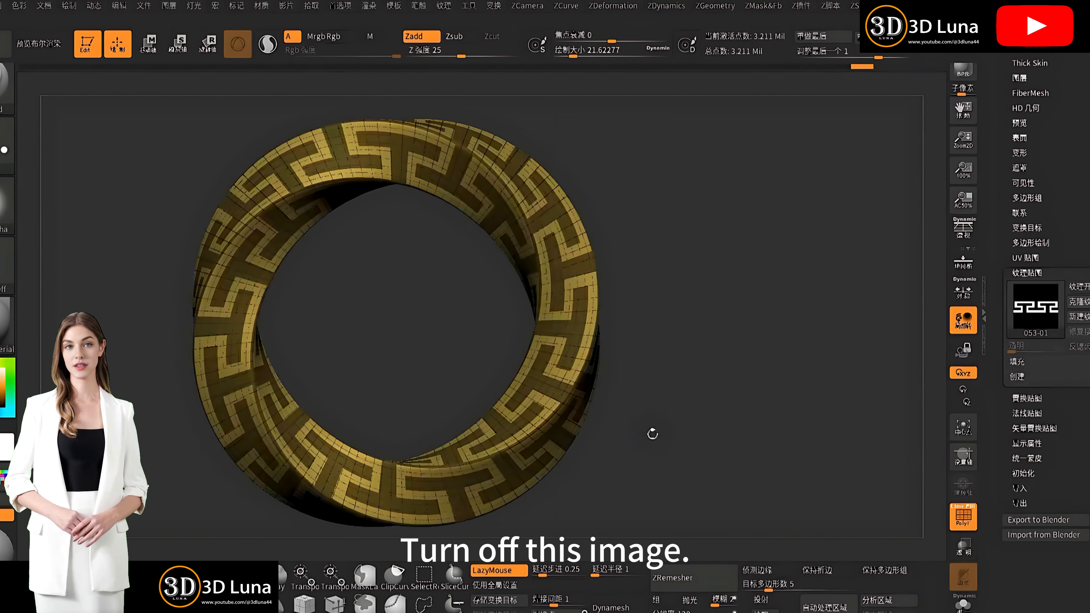
pyautogui.moveTo(651, 433); pyautogui.dragTo(632, 373)
pyautogui.keyDown('alt'); pyautogui.moveTo(672, 318); pyautogui.dragTo(713, 378); pyautogui.keyUp('alt')
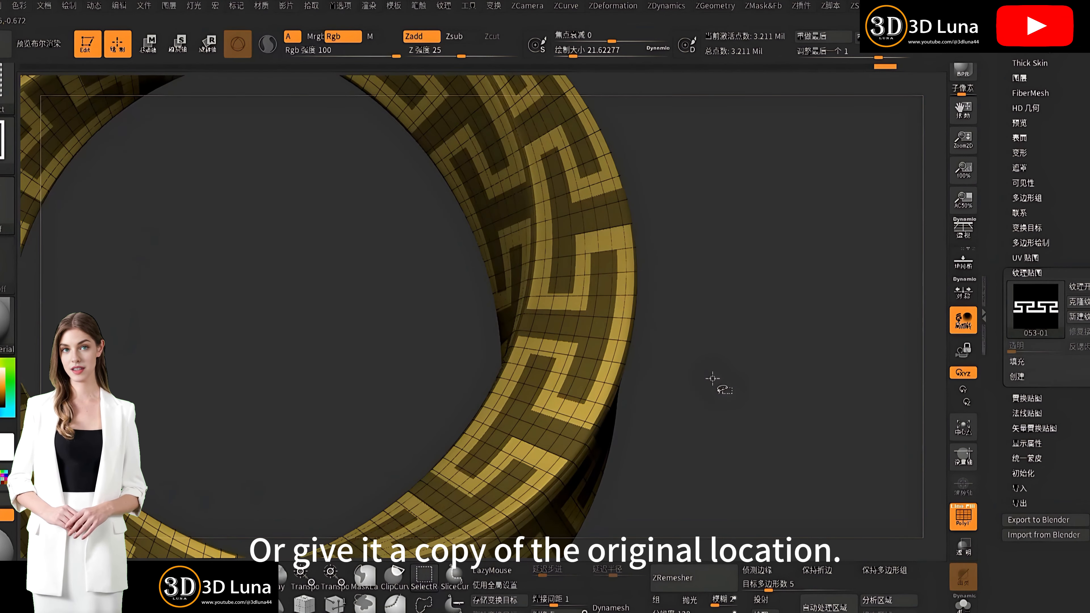
# Step: Duplicate the masked ring, invert its mask, and make the masked border pattern its own polygroup
pyautogui.hotkey('ctrl', 'shift', 'd')
pyautogui.keyDown('alt'); pyautogui.moveTo(695, 325); pyautogui.dragTo(768, 370); pyautogui.keyUp('alt')
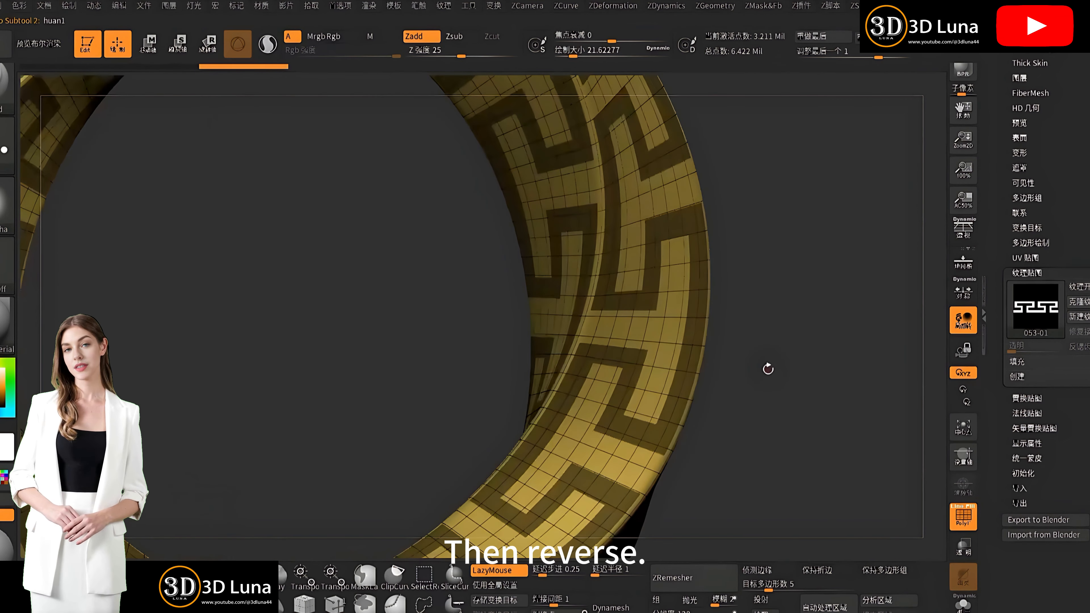
pyautogui.hotkey('ctrl', 'w')
pyautogui.moveTo(811, 308); pyautogui.dragTo(815, 382)
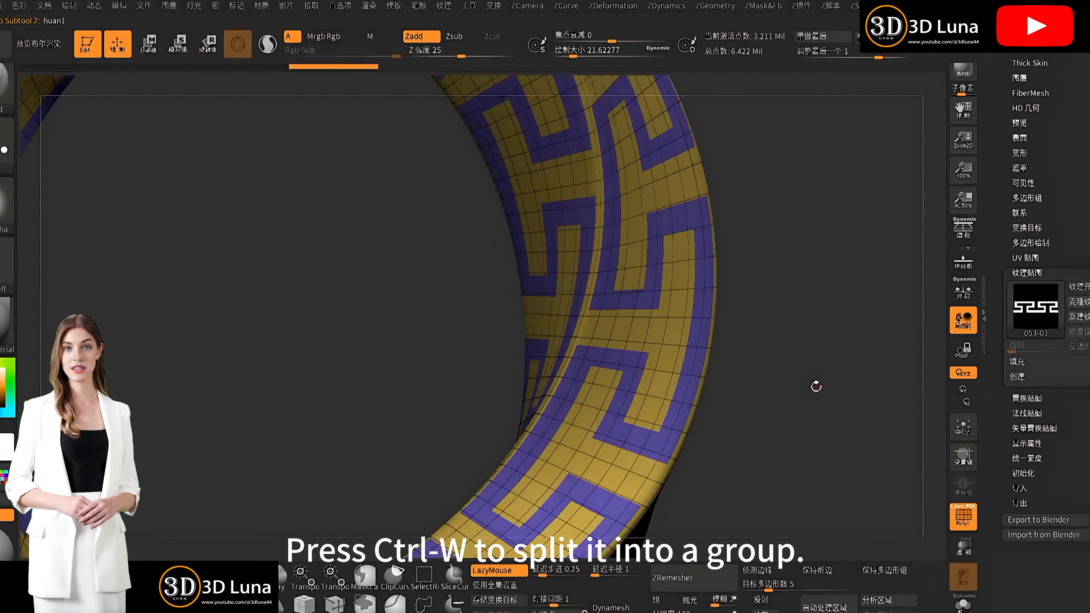
# Step: Isolate the border pattern's polygroup so the rest of the duplicate ring is hidden
pyautogui.hotkey('ctrl', 'shift')
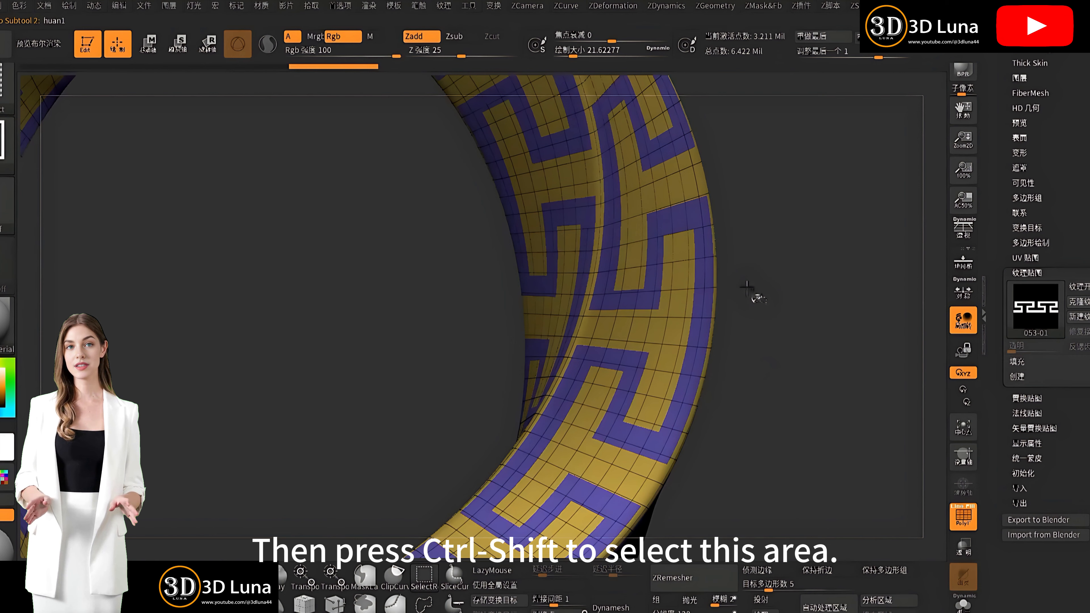
pyautogui.keyDown('ctrl'); pyautogui.keyDown('shift'); pyautogui.click(711, 249); pyautogui.keyUp('shift'); pyautogui.keyUp('ctrl')
pyautogui.press('f')
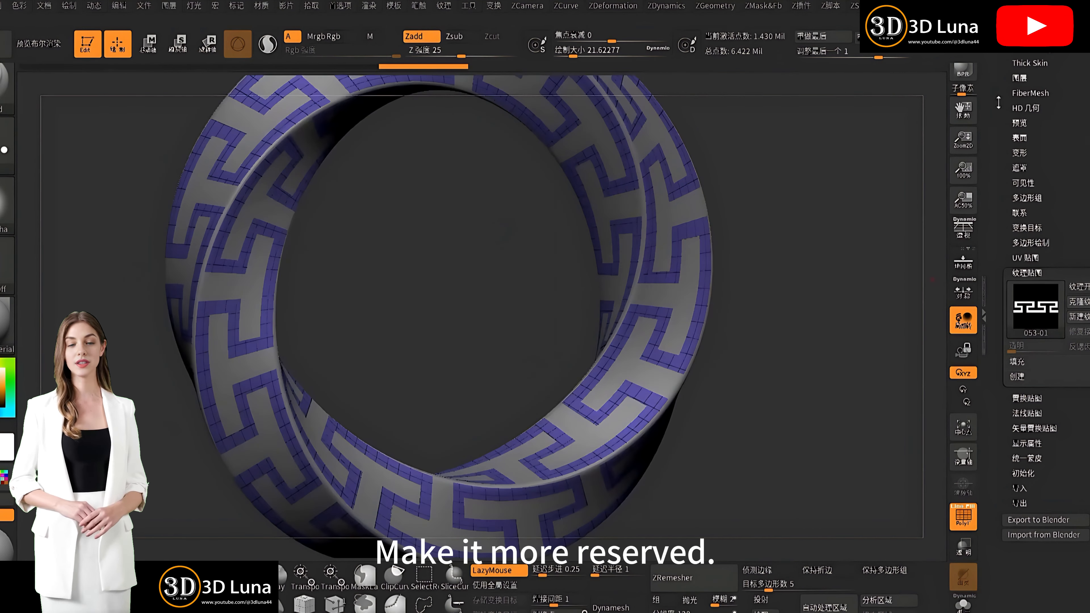
# Step: Delete the duplicate ring's lower subdivision levels and its hidden faces, keeping only the border pattern
pyautogui.scroll(5, 999, 102)
pyautogui.click(1030, 226)
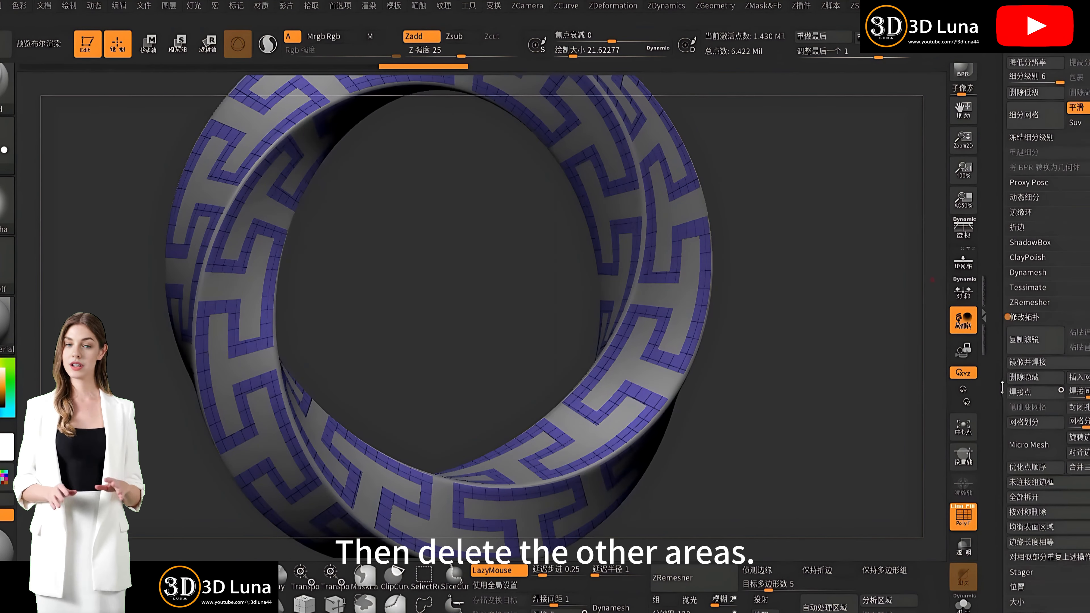
pyautogui.scroll(-3, 1022, 422)
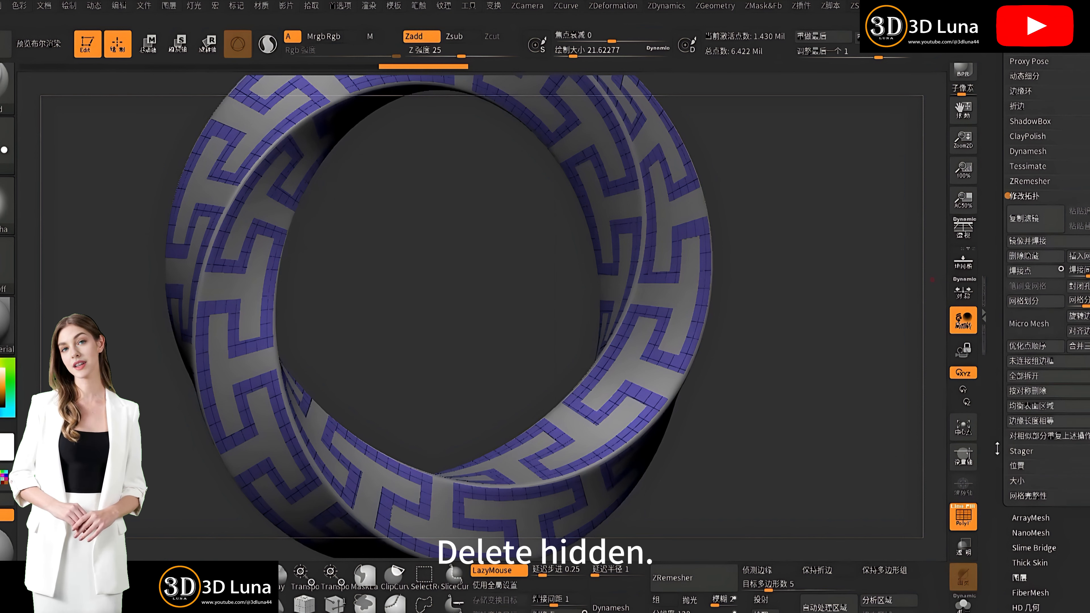
pyautogui.click(1023, 256)
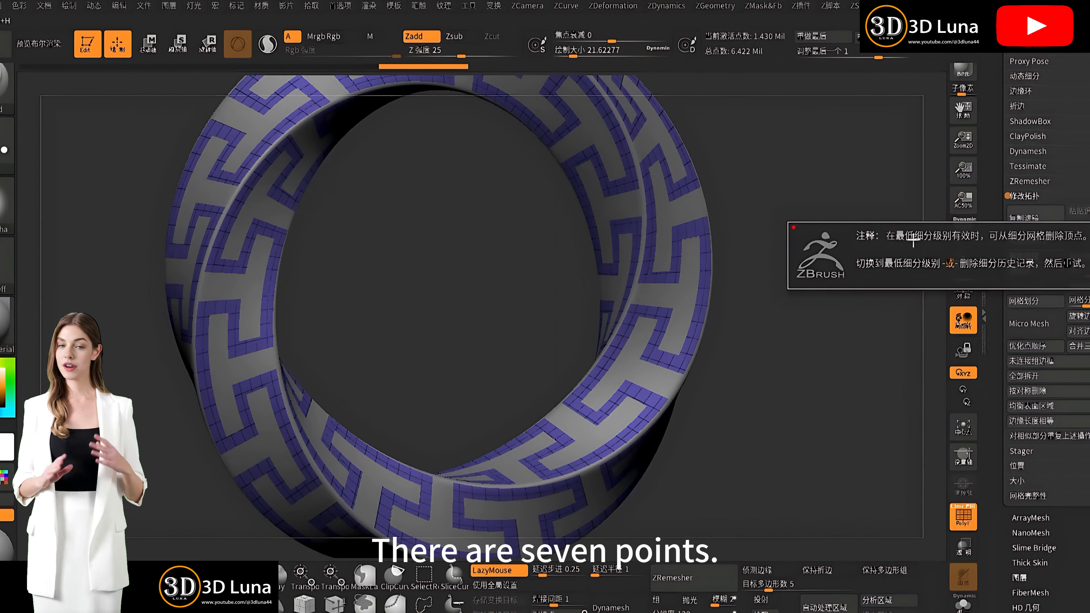
pyautogui.click(992, 129)
pyautogui.scroll(3, 995, 220)
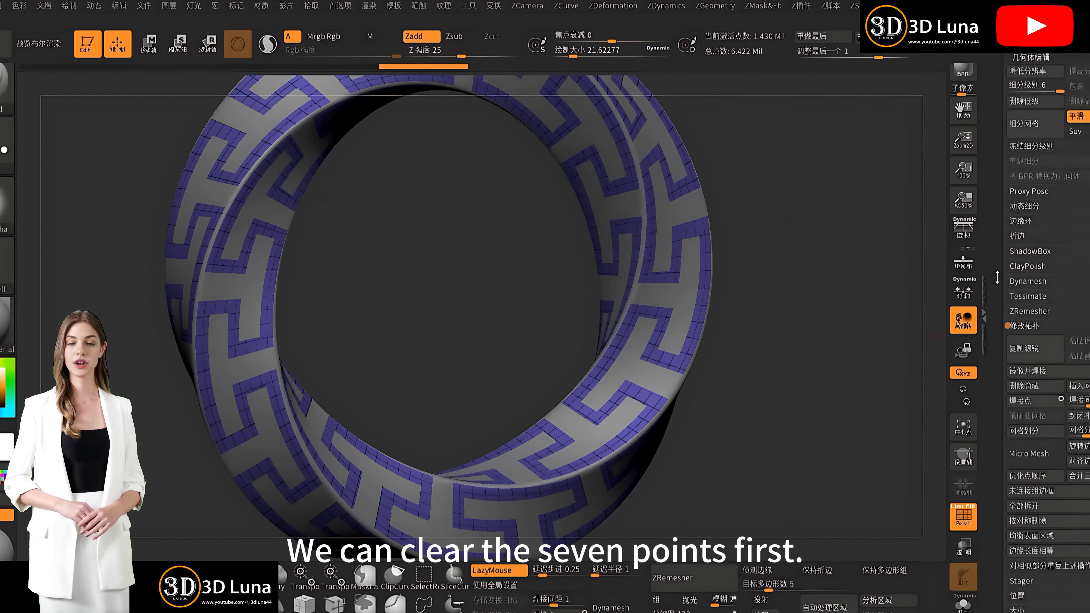
pyautogui.click(1027, 104)
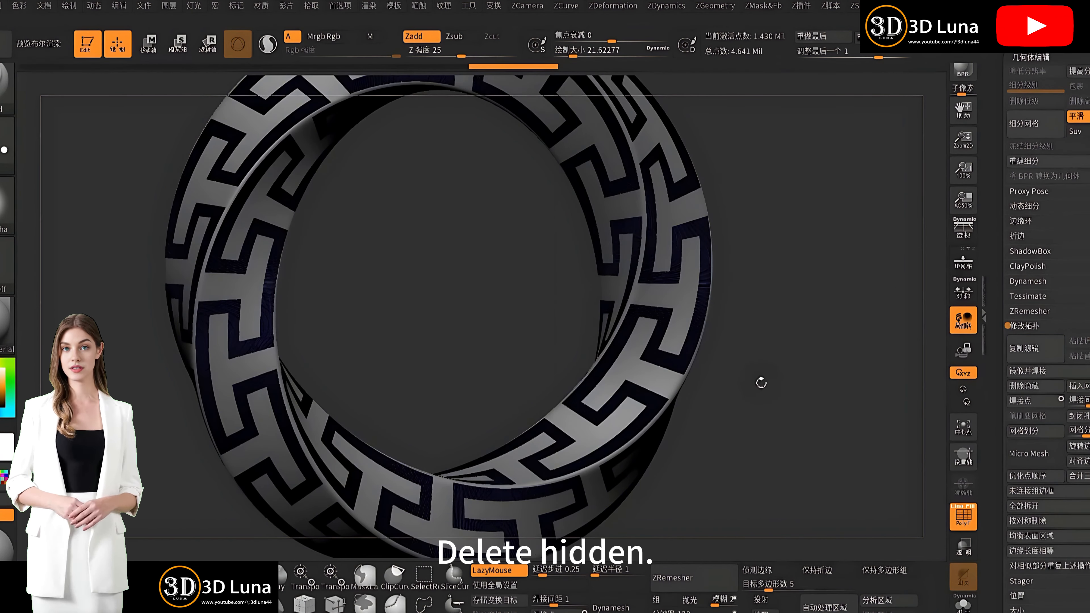
# Step: Set the ZRemesher target polygon count to 20 and remesh the border pattern
pyautogui.scroll(3, 738, 397)
pyautogui.moveTo(739, 397); pyautogui.dragTo(771, 439)
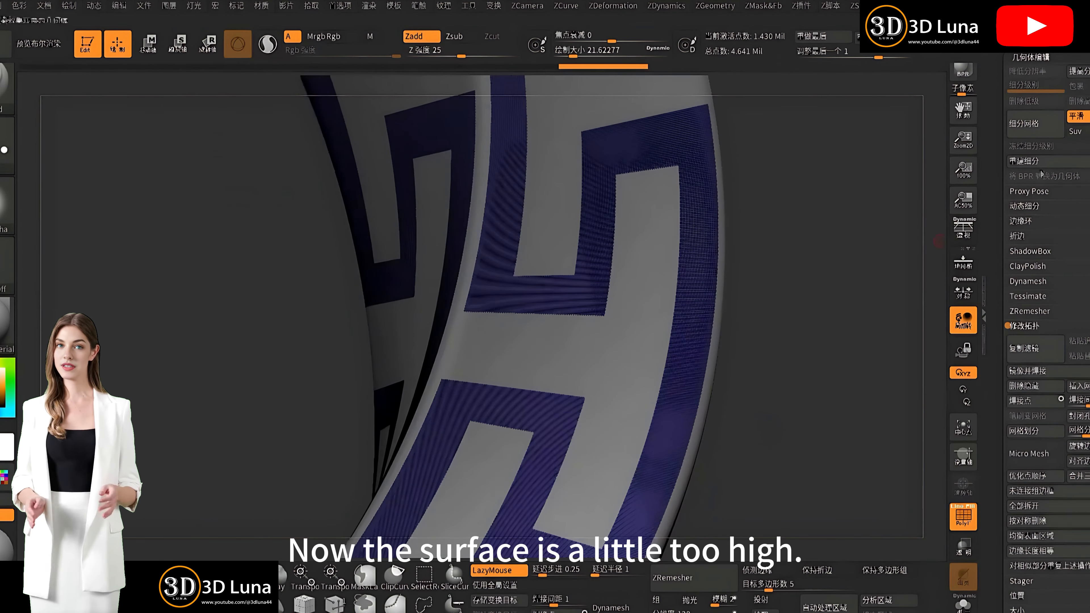
pyautogui.moveTo(994, 401); pyautogui.dragTo(993, 381)
pyautogui.click(1028, 291)
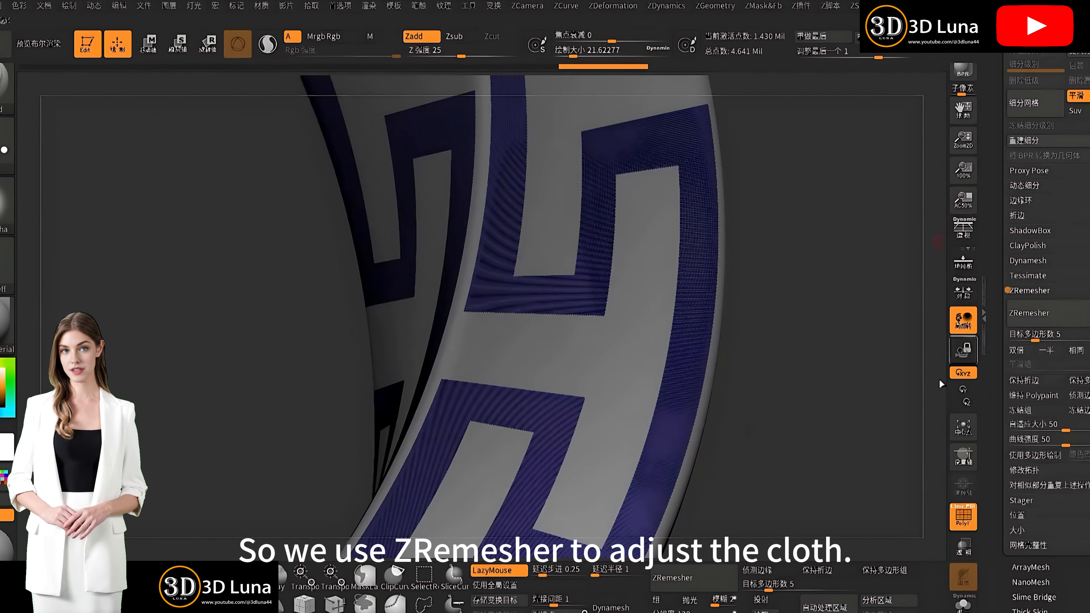
pyautogui.click(1036, 338)
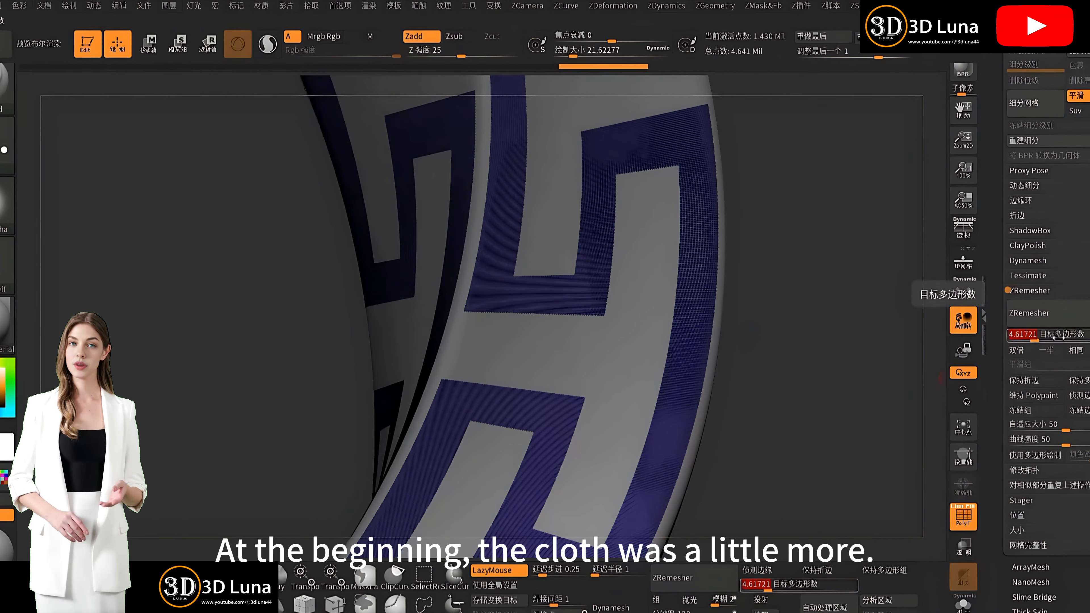
pyautogui.write('20')
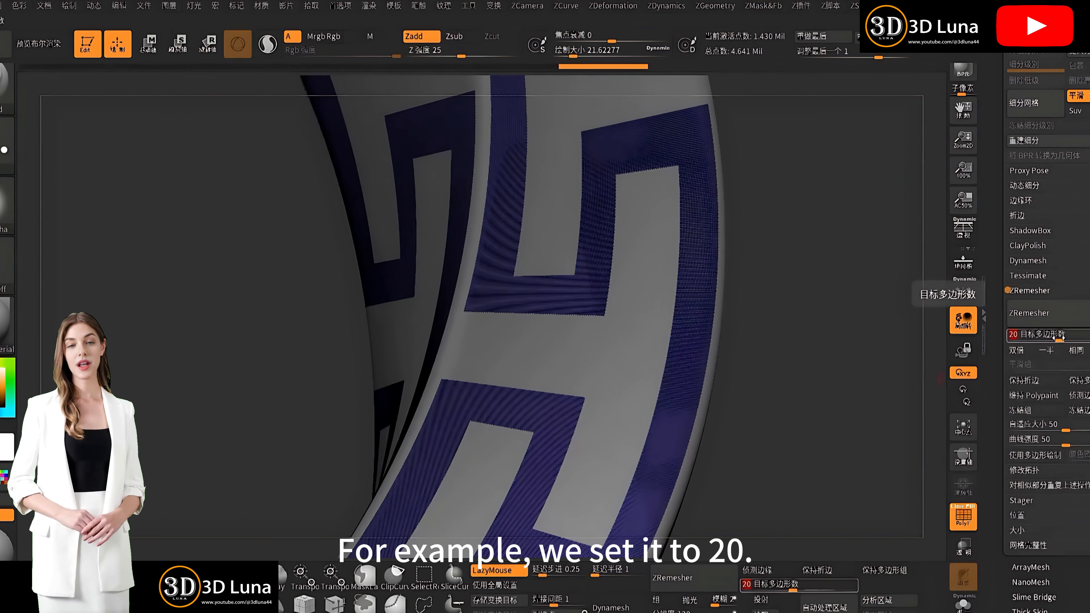
pyautogui.click(1029, 313)
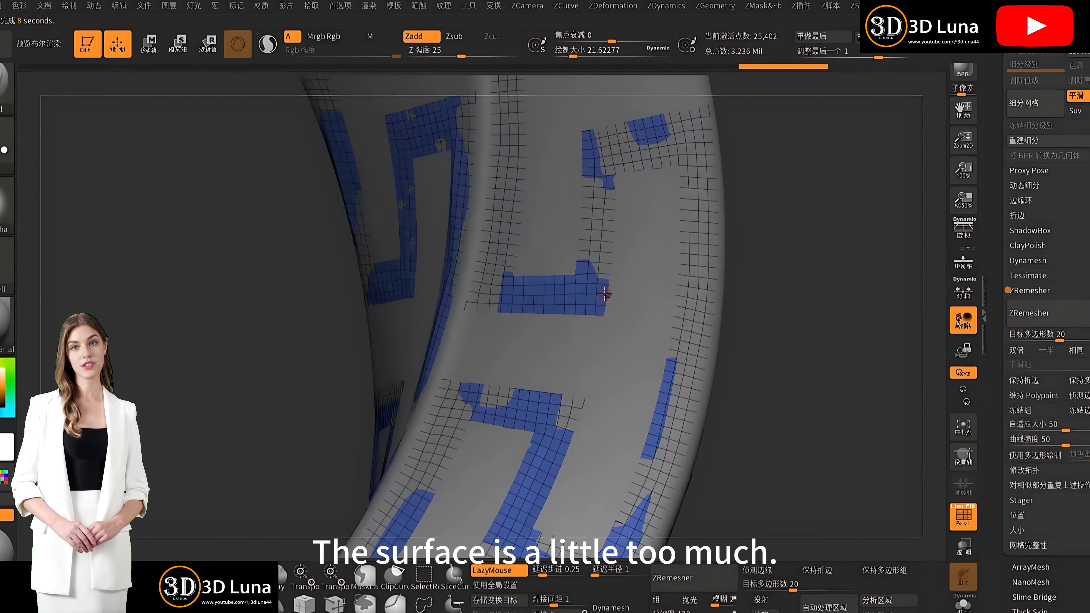
# Step: Show the border pattern without the base ring and remesh it again with ZRemesher's Same option
pyautogui.moveTo(791, 365); pyautogui.dragTo(755, 348)
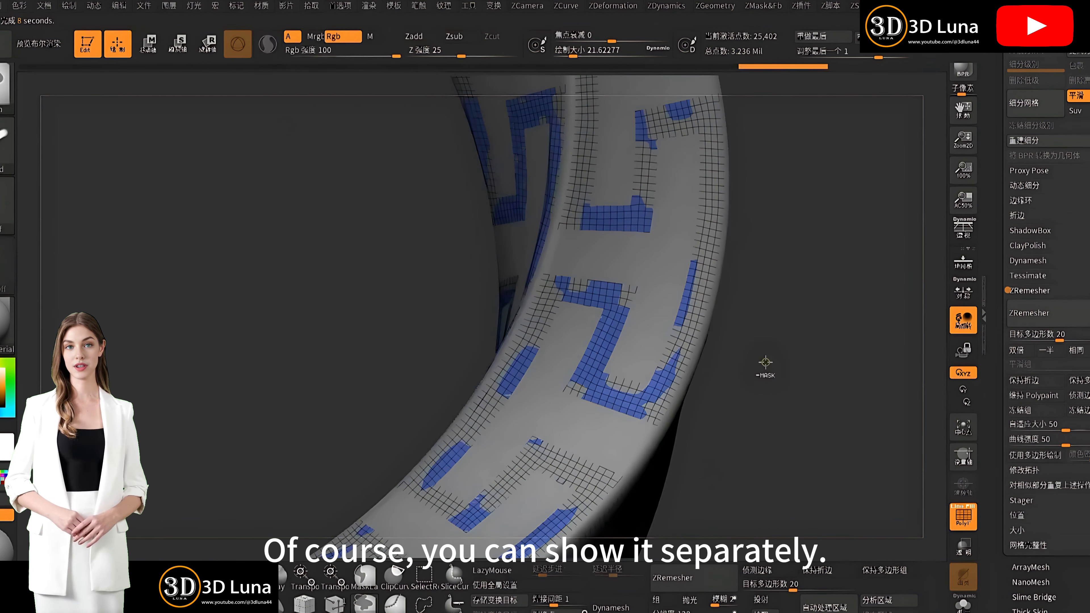
pyautogui.hotkey('ctrl', '1')
pyautogui.moveTo(766, 392); pyautogui.dragTo(824, 368)
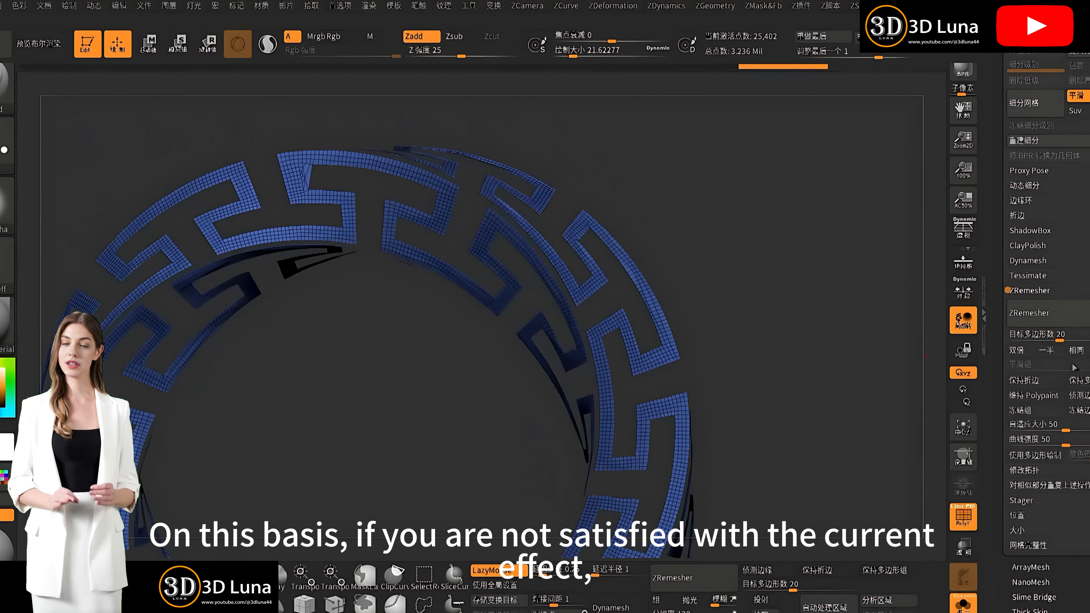
pyautogui.click(1076, 350)
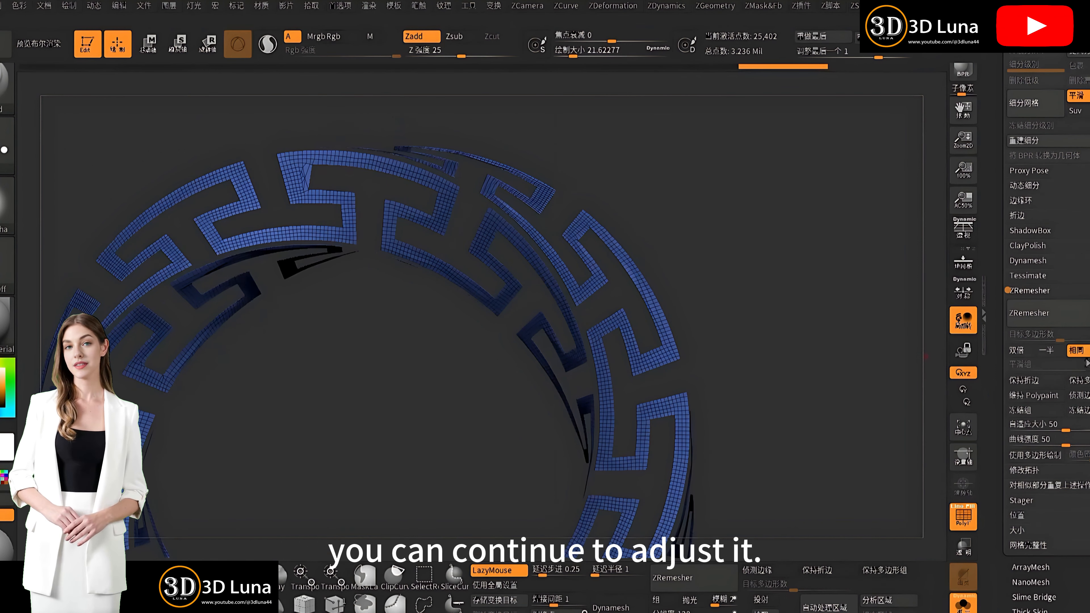
pyautogui.click(1030, 313)
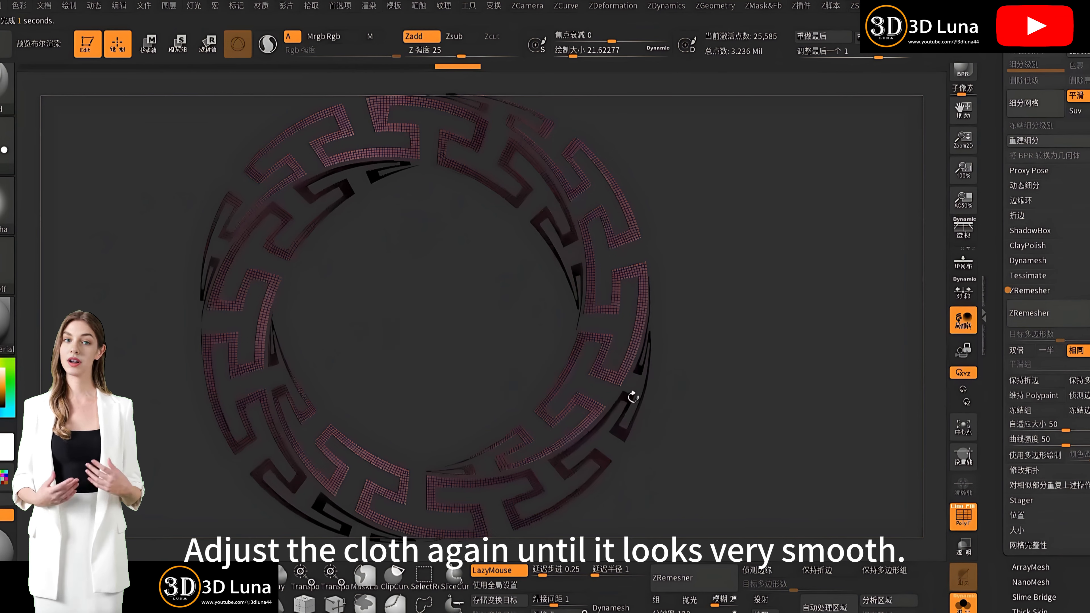
pyautogui.moveTo(785, 399); pyautogui.dragTo(789, 430)
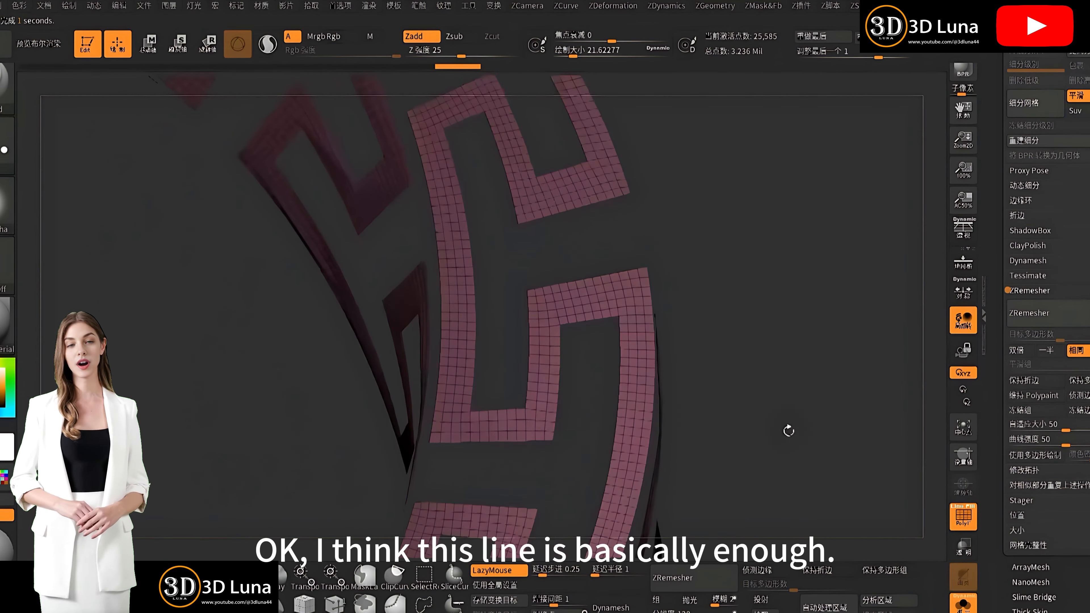
# Step: Switch to the ZModeler brush and set its polygon action to QMesh with all polygroups as the target
pyautogui.keyDown('alt'); pyautogui.moveTo(744, 304); pyautogui.dragTo(757, 370); pyautogui.keyUp('alt')
pyautogui.press('b')
pyautogui.press('z')
pyautogui.press('m')
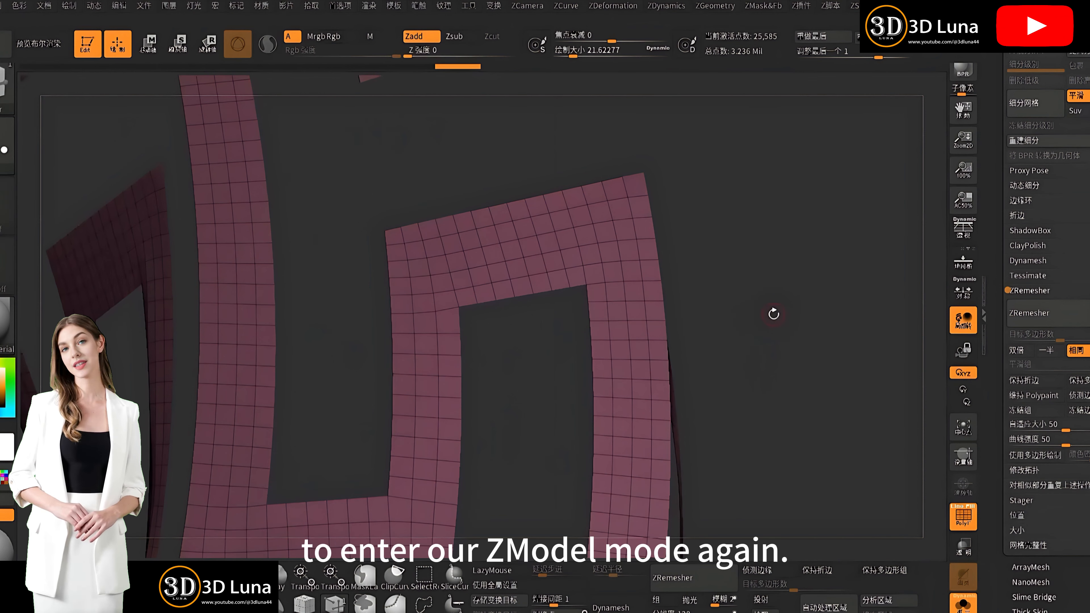
pyautogui.moveTo(693, 236)
pyautogui.mouseDown()
pyautogui.moveTo(769, 227)
pyautogui.moveTo(737, 394)
pyautogui.mouseUp()
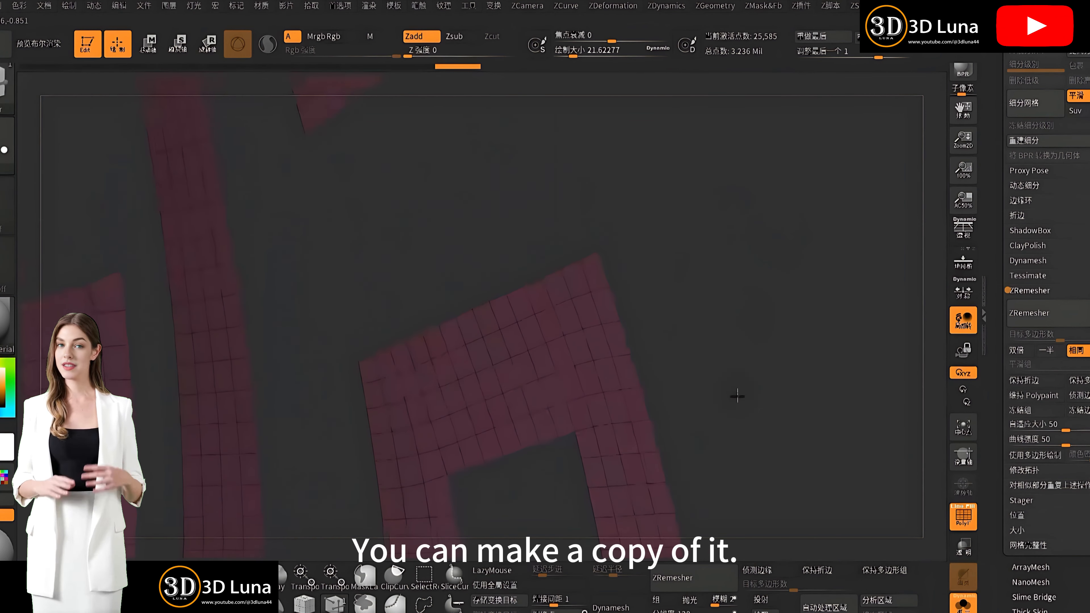
pyautogui.press('space')
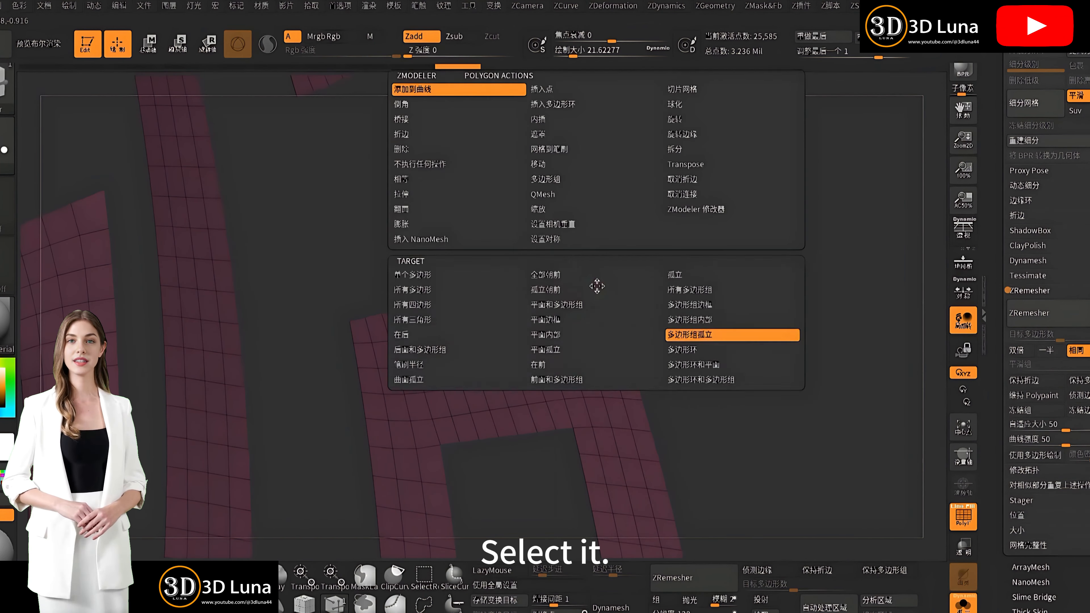
pyautogui.click(549, 195)
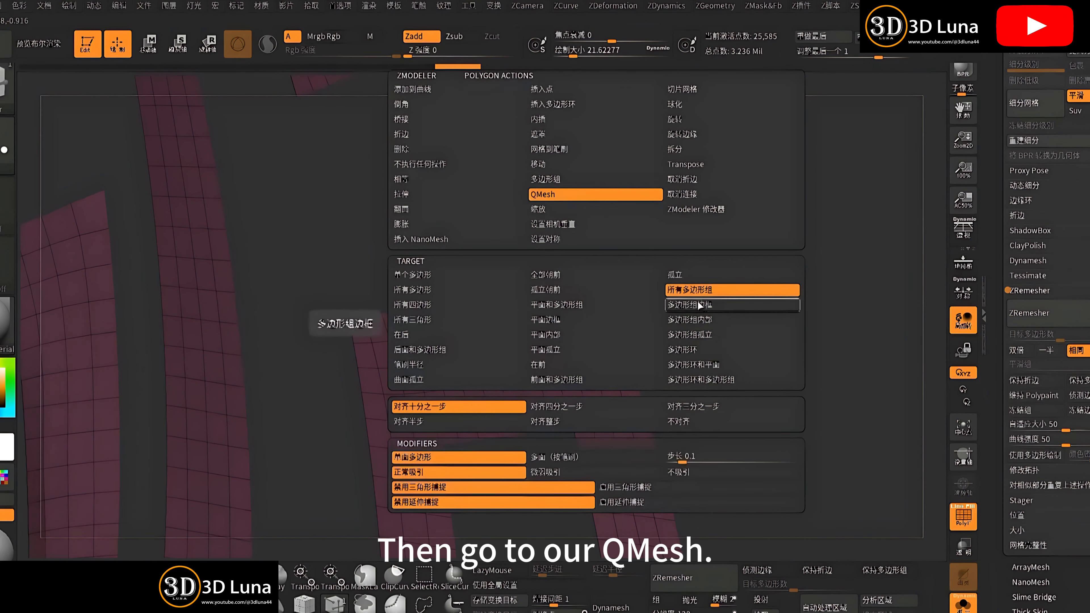
pyautogui.click(696, 291)
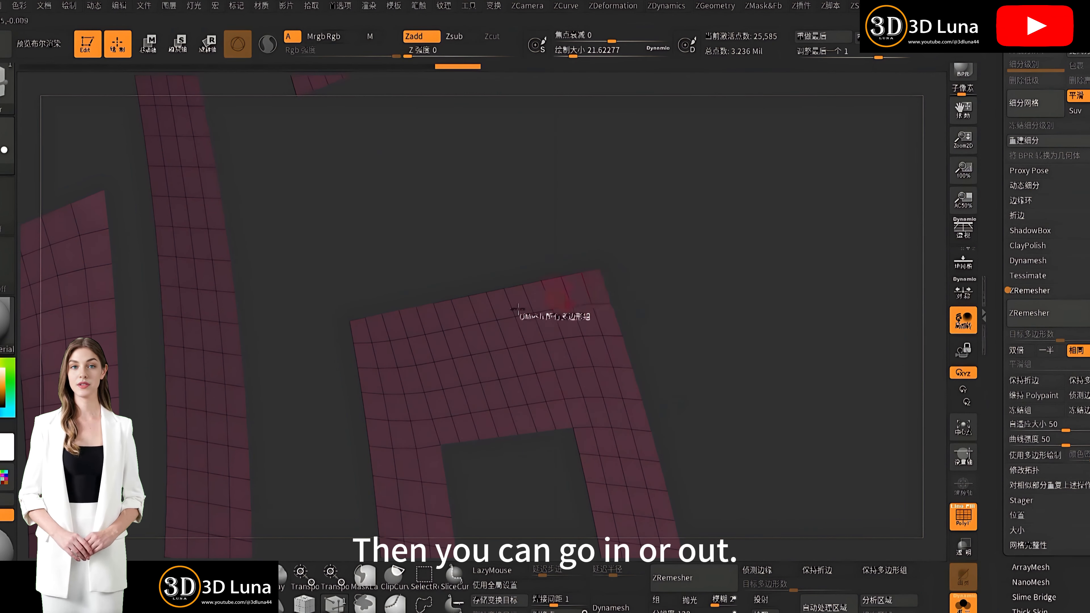
pyautogui.moveTo(612, 284); pyautogui.dragTo(612, 284)
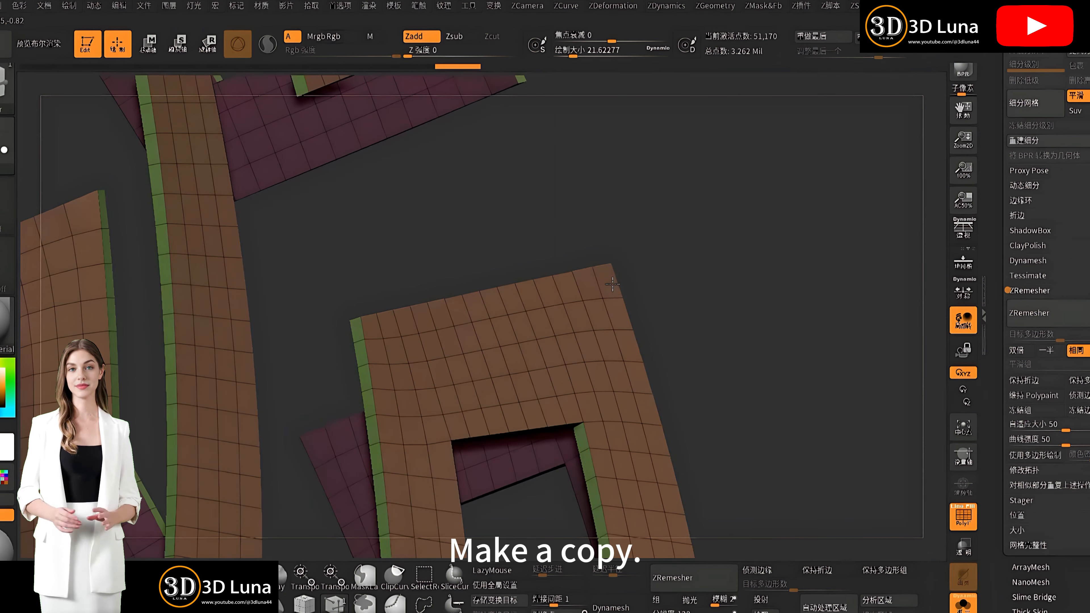
pyautogui.moveTo(761, 388); pyautogui.dragTo(757, 457)
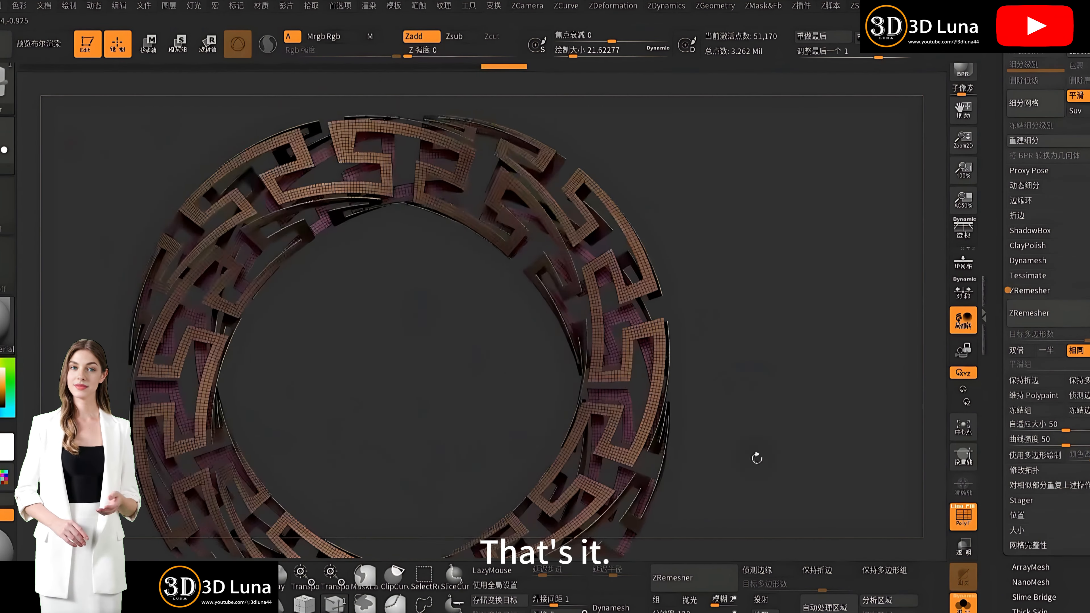
pyautogui.moveTo(774, 312); pyautogui.dragTo(774, 370)
pyautogui.hotkey('ctrl', 'z')
# Step: Extrude the whole border pattern outward with QMesh to give it raised thickness
pyautogui.keyDown('alt'); pyautogui.moveTo(752, 321); pyautogui.dragTo(673, 254); pyautogui.keyUp('alt')
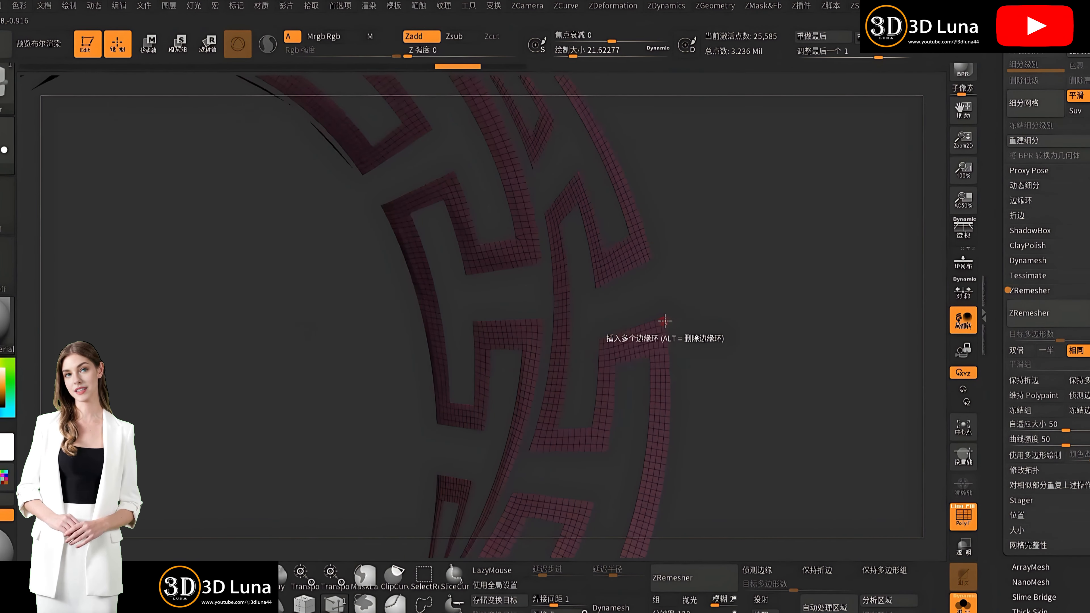
pyautogui.moveTo(672, 321); pyautogui.dragTo(681, 322)
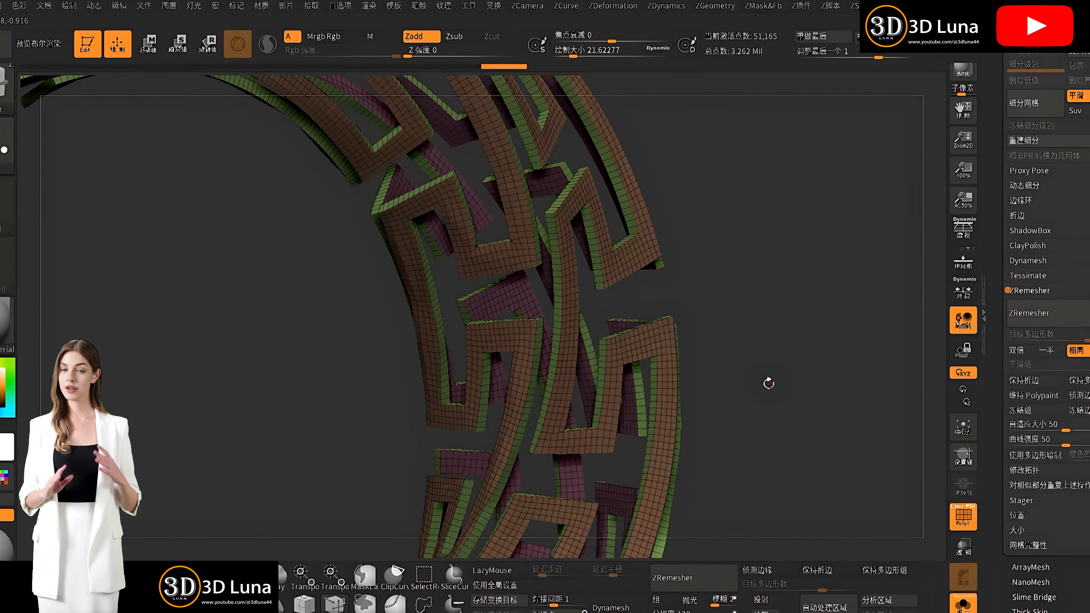
pyautogui.moveTo(769, 382); pyautogui.dragTo(795, 371)
pyautogui.keyDown('ctrl'); pyautogui.moveTo(796, 371); pyautogui.dragTo(749, 363, button='right'); pyautogui.keyUp('ctrl')
pyautogui.moveTo(749, 363); pyautogui.dragTo(776, 380)
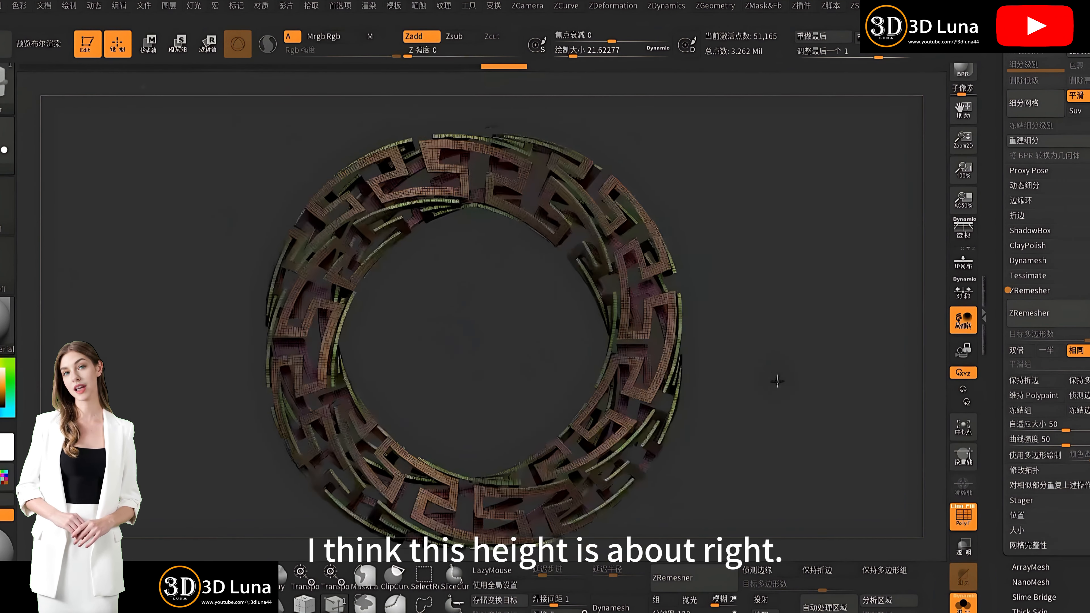
# Step: Show the base ring again together with the raised border pattern
pyautogui.keyDown('ctrl'); pyautogui.moveTo(777, 381); pyautogui.dragTo(772, 355, button='right'); pyautogui.keyUp('ctrl')
pyautogui.moveTo(771, 355); pyautogui.dragTo(747, 378)
pyautogui.keyDown('ctrl'); pyautogui.keyDown('shift'); pyautogui.click(775, 368); pyautogui.keyUp('shift'); pyautogui.keyUp('ctrl')
pyautogui.keyDown('ctrl'); pyautogui.moveTo(746, 378); pyautogui.dragTo(715, 356, button='right'); pyautogui.keyUp('ctrl')
pyautogui.moveTo(716, 356); pyautogui.dragTo(812, 378)
pyautogui.moveTo(813, 378)
pyautogui.keyDown('ctrl'); pyautogui.mouseDown(button='right')
pyautogui.moveTo(801, 357)
pyautogui.moveTo(825, 368)
pyautogui.mouseUp(button='right'); pyautogui.keyUp('ctrl')
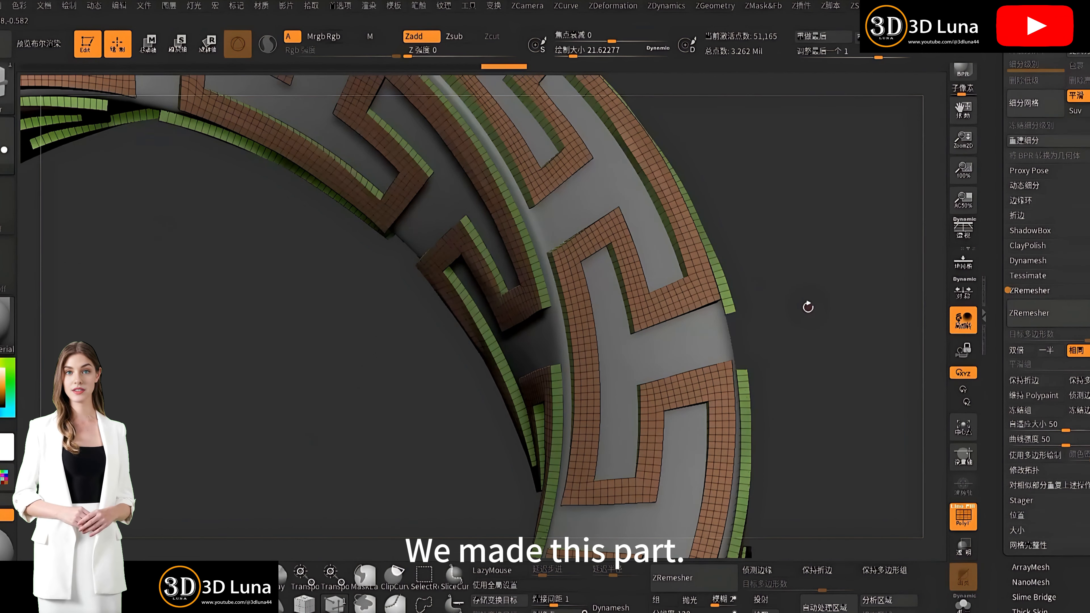
# Step: Examine the edges of the raised border pattern and how it sits over the base ring
pyautogui.moveTo(808, 307); pyautogui.dragTo(817, 297)
pyautogui.keyDown('ctrl'); pyautogui.moveTo(817, 297); pyautogui.dragTo(721, 294, button='right'); pyautogui.keyUp('ctrl')
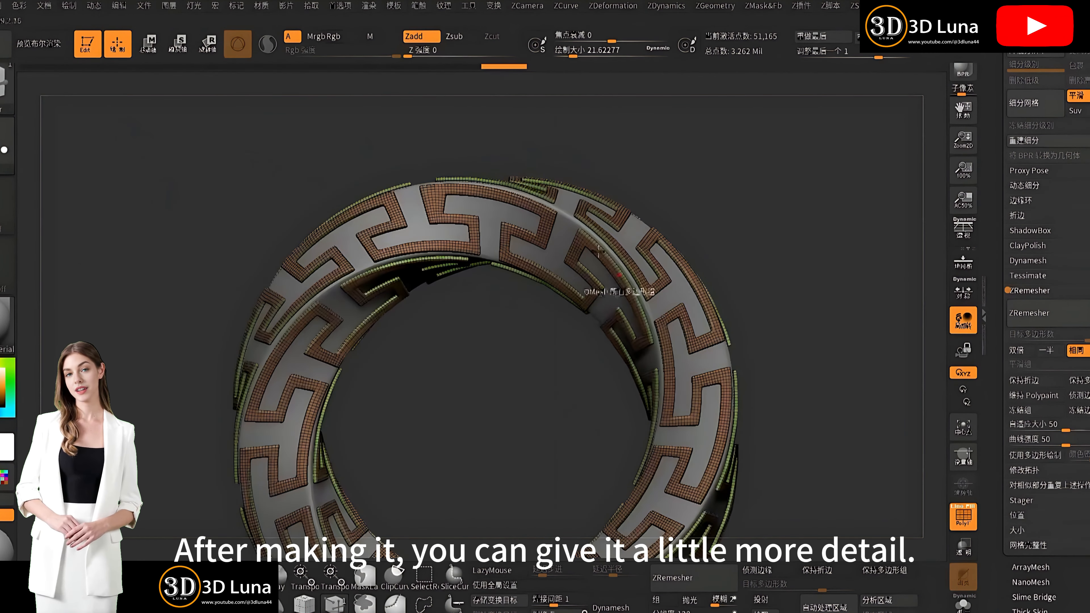
pyautogui.moveTo(855, 338); pyautogui.dragTo(823, 348)
pyautogui.keyDown('ctrl'); pyautogui.moveTo(823, 349); pyautogui.dragTo(821, 350, button='right'); pyautogui.keyUp('ctrl')
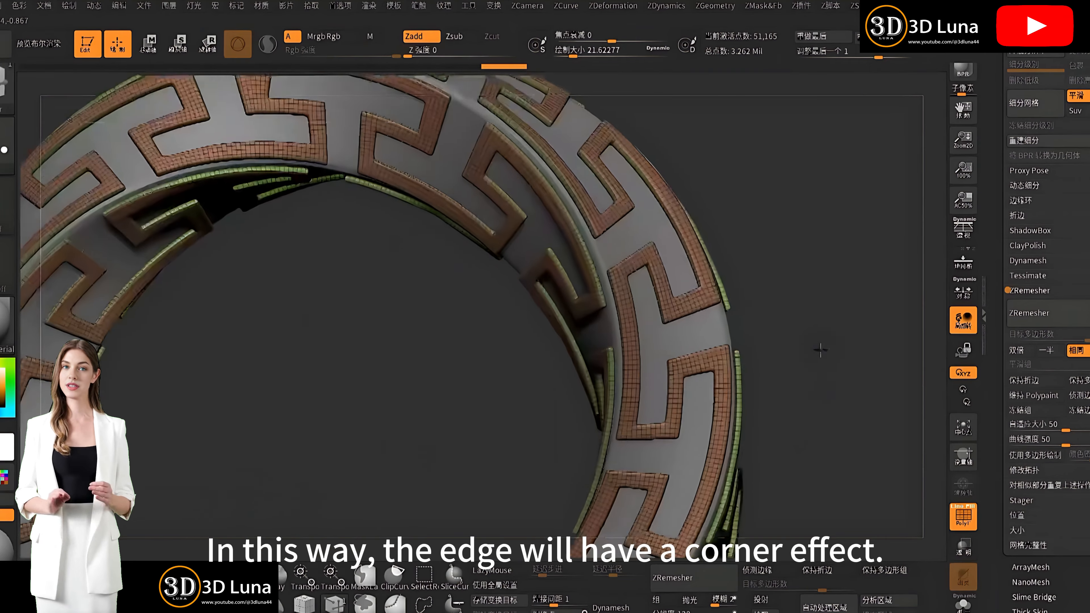
pyautogui.moveTo(820, 351); pyautogui.dragTo(837, 414)
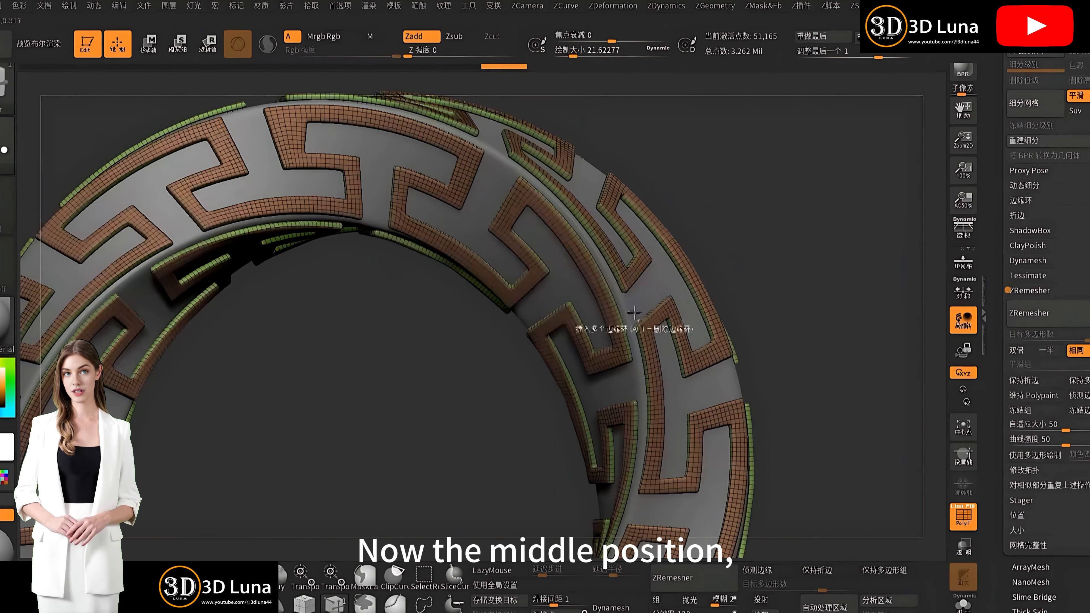
pyautogui.moveTo(750, 267); pyautogui.dragTo(712, 268)
pyautogui.moveTo(748, 323)
pyautogui.mouseDown()
pyautogui.moveTo(774, 346)
pyautogui.moveTo(751, 330)
pyautogui.mouseUp()
# Step: Switch to the Standard brush, select the base ring and delete all its subdivision levels above level 1
pyautogui.press('b')
pyautogui.press('s')
pyautogui.press('t')
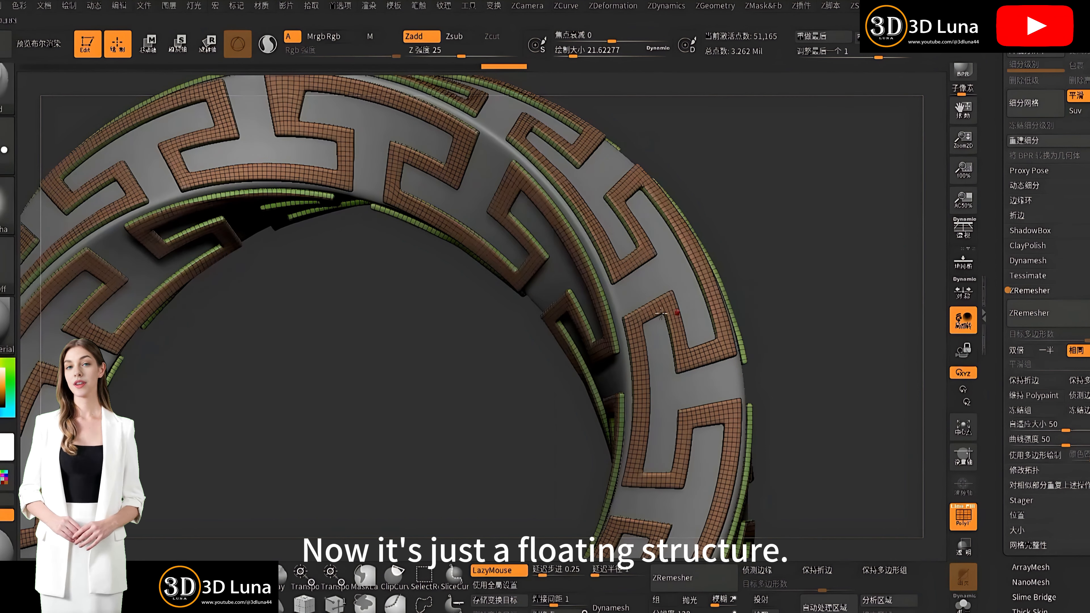
pyautogui.keyDown('alt'); pyautogui.click(635, 297); pyautogui.keyUp('alt')
pyautogui.moveTo(795, 336); pyautogui.dragTo(761, 328)
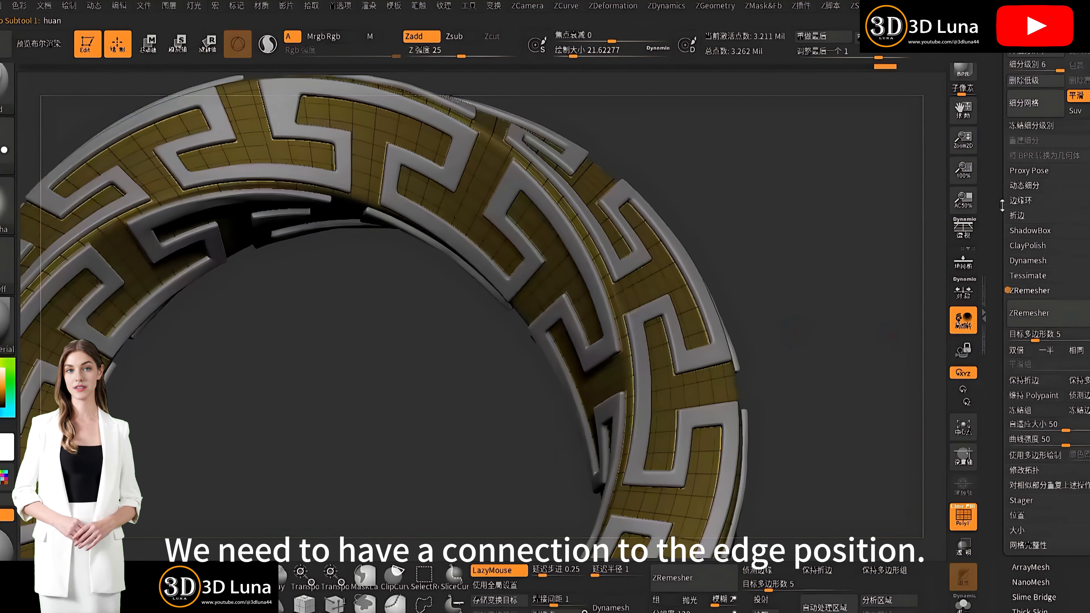
pyautogui.moveTo(1001, 177); pyautogui.dragTo(1003, 247)
pyautogui.moveTo(1059, 202); pyautogui.dragTo(998, 204)
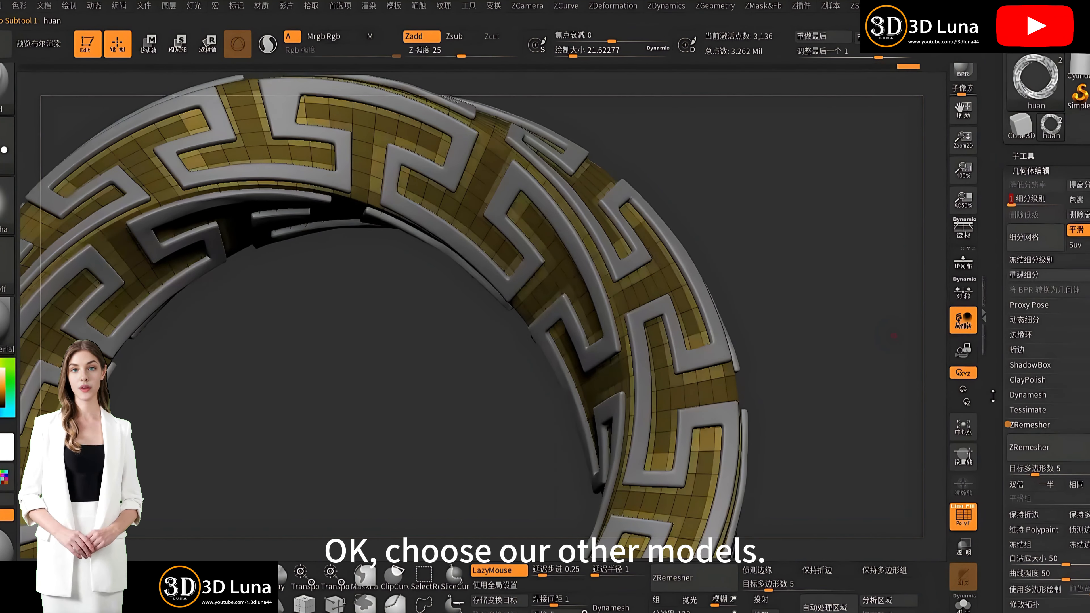
pyautogui.click(1082, 215)
# Step: Restore the base ring's division into separate polygroups, one for each side
pyautogui.keyDown('alt'); pyautogui.moveTo(723, 286); pyautogui.dragTo(786, 356); pyautogui.keyUp('alt')
pyautogui.keyDown('alt'); pyautogui.moveTo(691, 268); pyautogui.dragTo(763, 266); pyautogui.keyUp('alt')
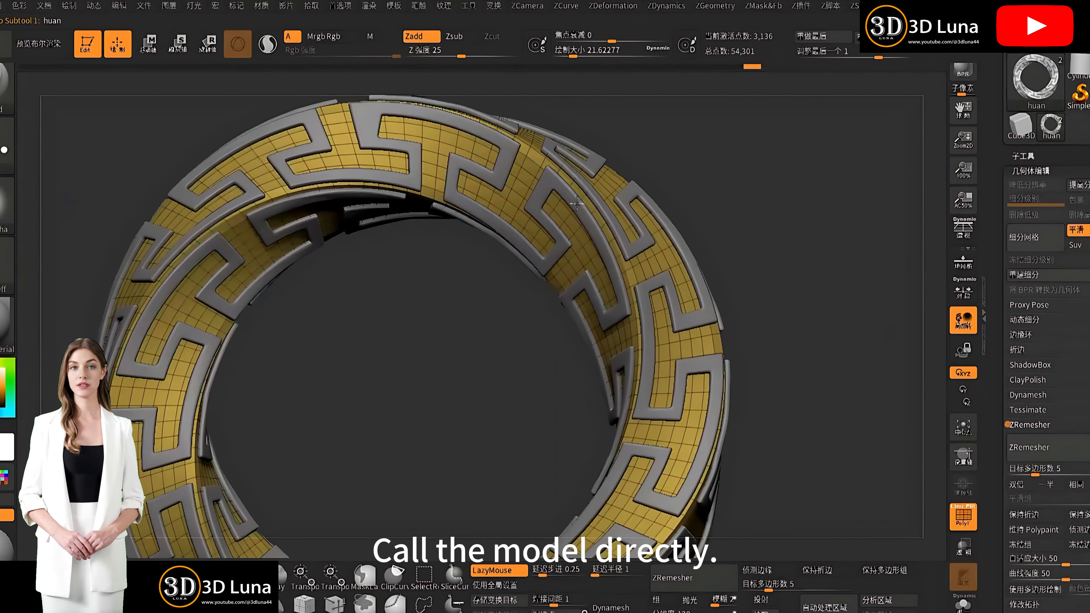
pyautogui.moveTo(739, 386); pyautogui.dragTo(650, 341)
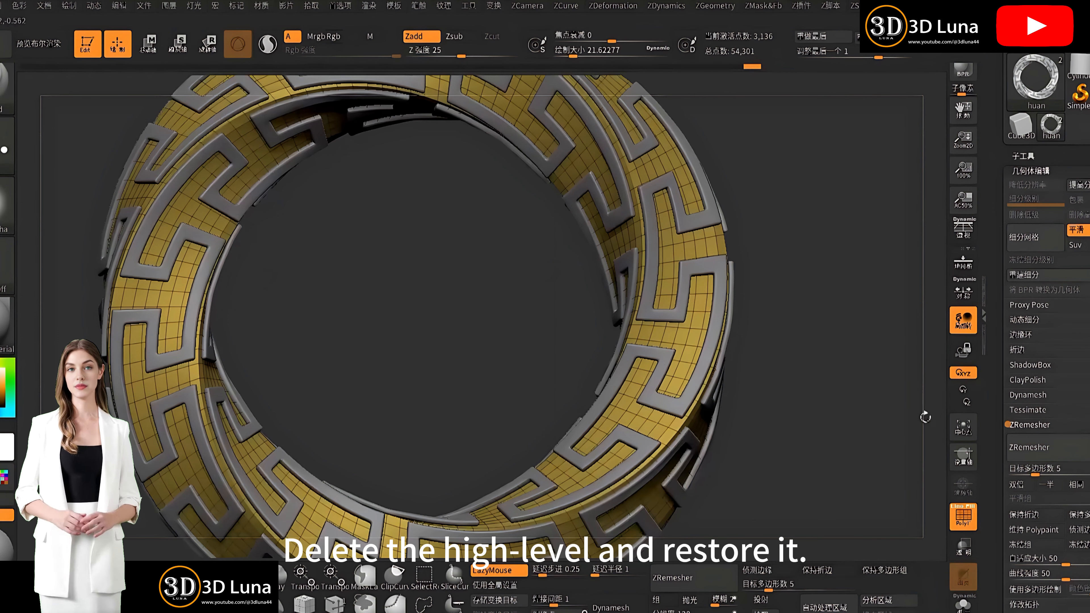
pyautogui.hotkey('ctrl', 'z')
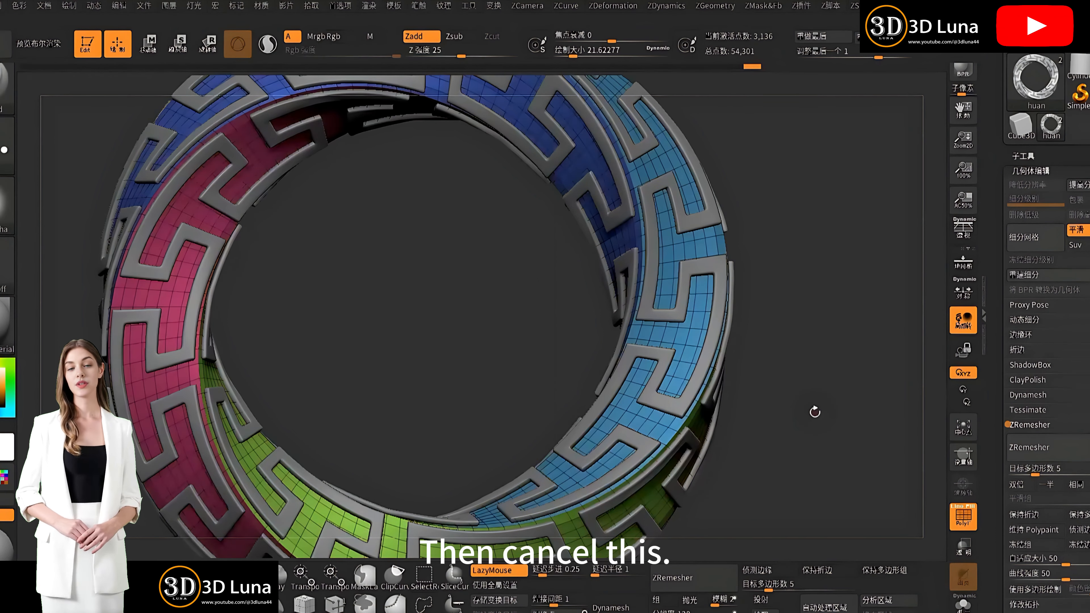
pyautogui.moveTo(788, 227); pyautogui.dragTo(689, 335)
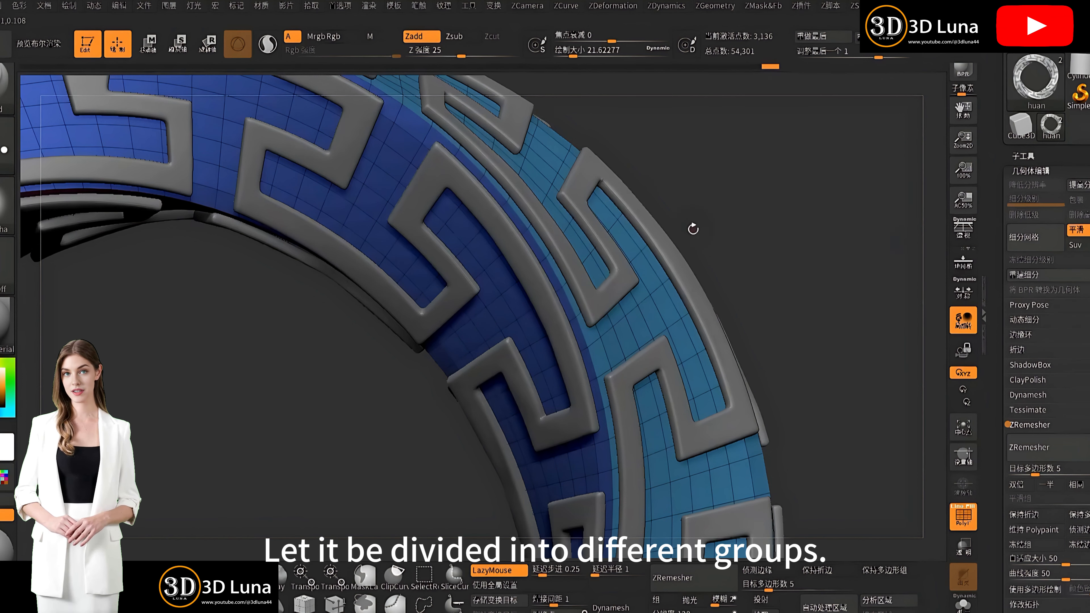
# Step: Frame the base ring's mesh with curves using the border, polygroups and creased edges options
pyautogui.press('c')
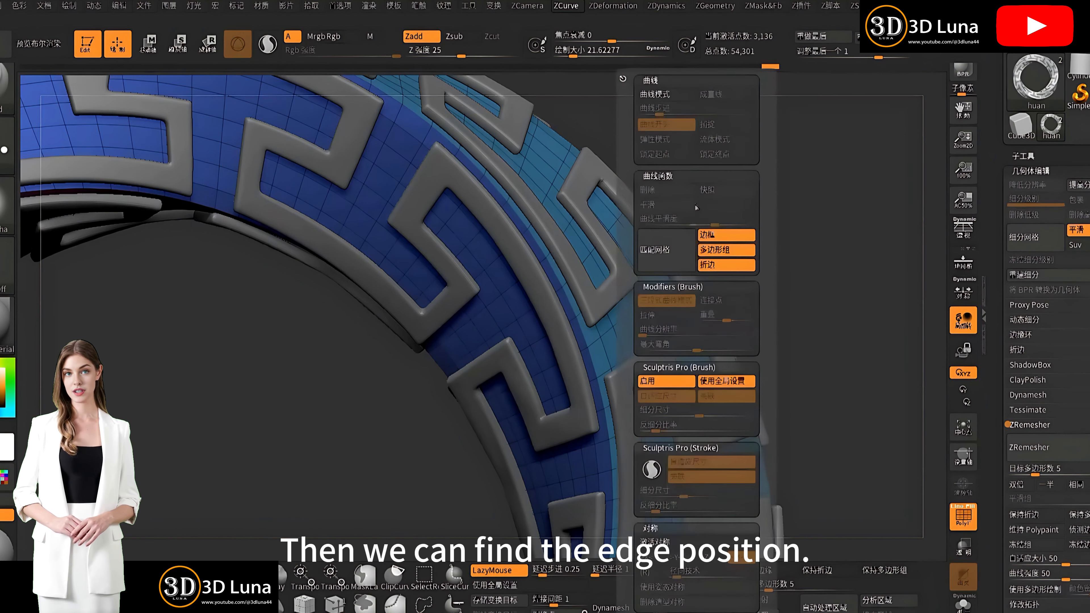
pyautogui.click(664, 260)
pyautogui.keyDown('ctrl'); pyautogui.moveTo(584, 307); pyautogui.dragTo(588, 295, button='right'); pyautogui.keyUp('ctrl')
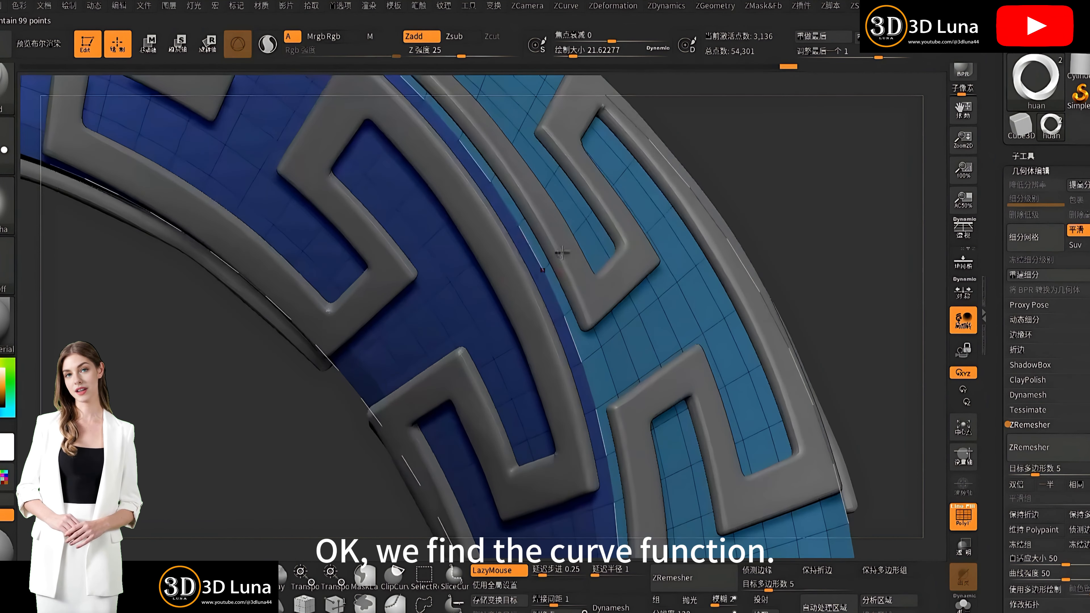
pyautogui.keyDown('ctrl'); pyautogui.moveTo(866, 341); pyautogui.dragTo(734, 251, button='right'); pyautogui.keyUp('ctrl')
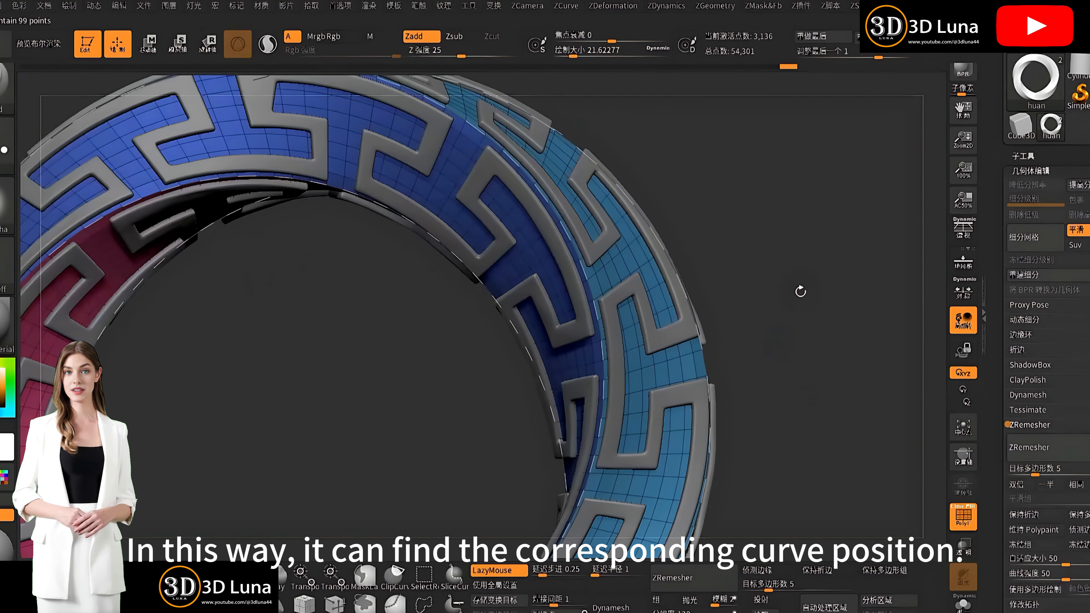
# Step: Switch to the CurveTube brush and set its draw size to about 116
pyautogui.press('b')
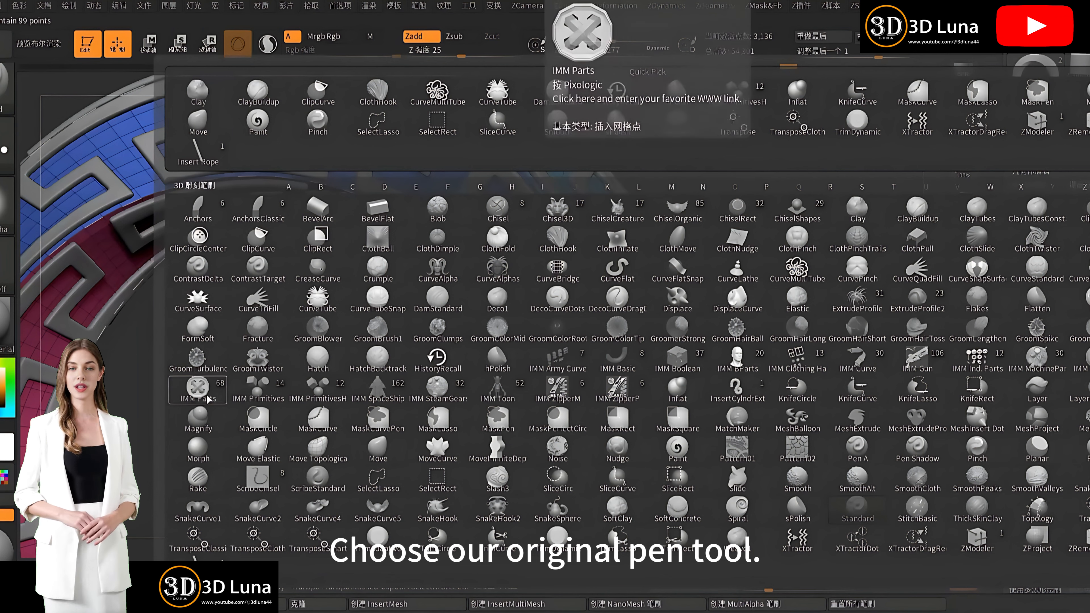
pyautogui.click(317, 303)
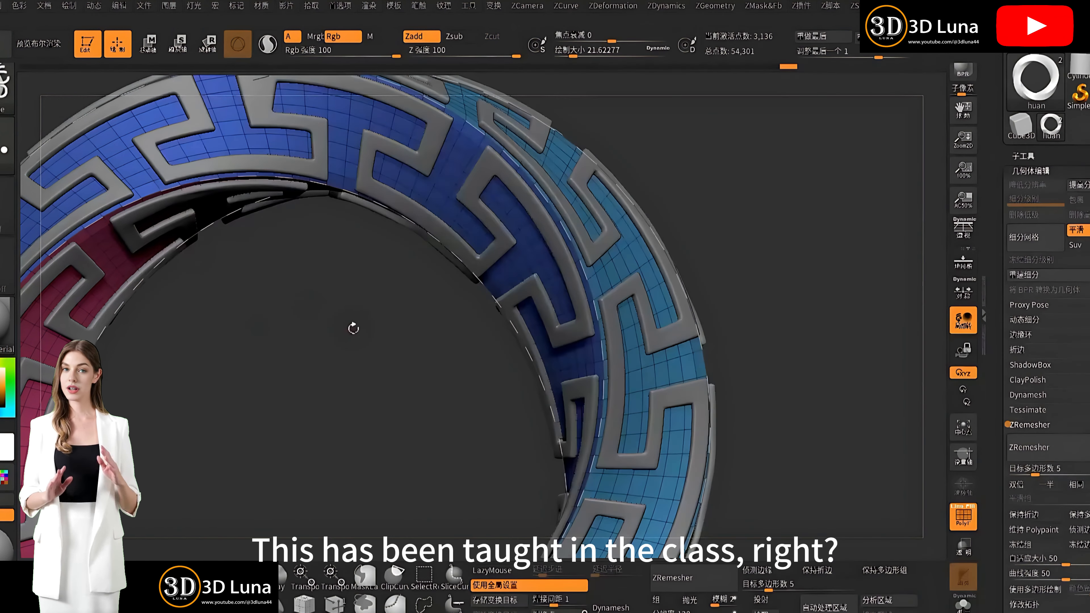
pyautogui.press('space')
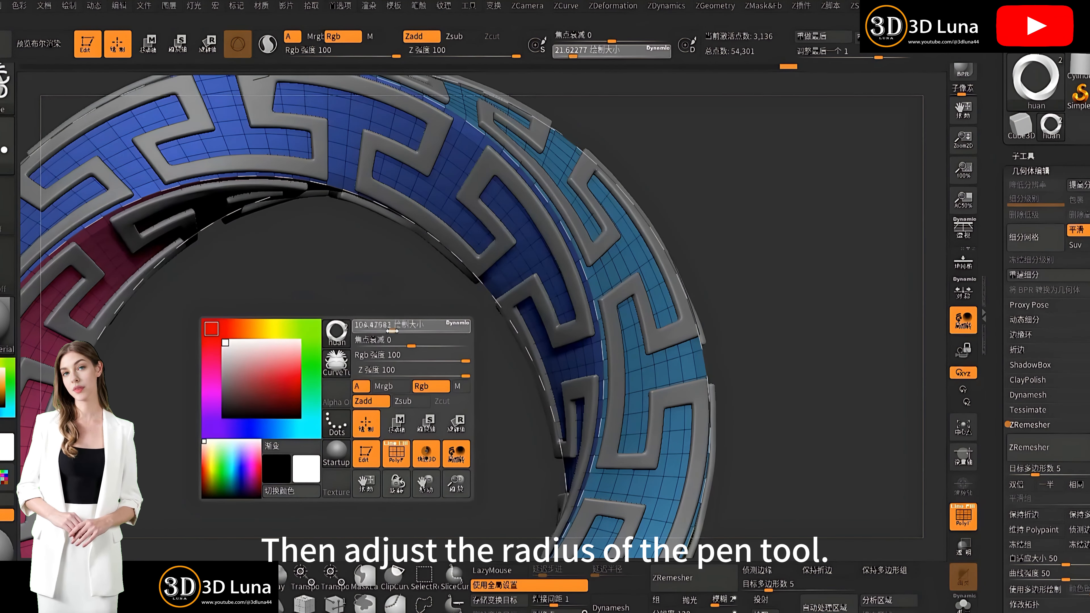
pyautogui.moveTo(391, 331); pyautogui.dragTo(425, 323)
pyautogui.moveTo(412, 318)
pyautogui.keyDown('alt'); pyautogui.mouseDown()
pyautogui.moveTo(343, 337)
pyautogui.moveTo(358, 365)
pyautogui.moveTo(466, 327)
pyautogui.mouseUp(); pyautogui.keyUp('alt')
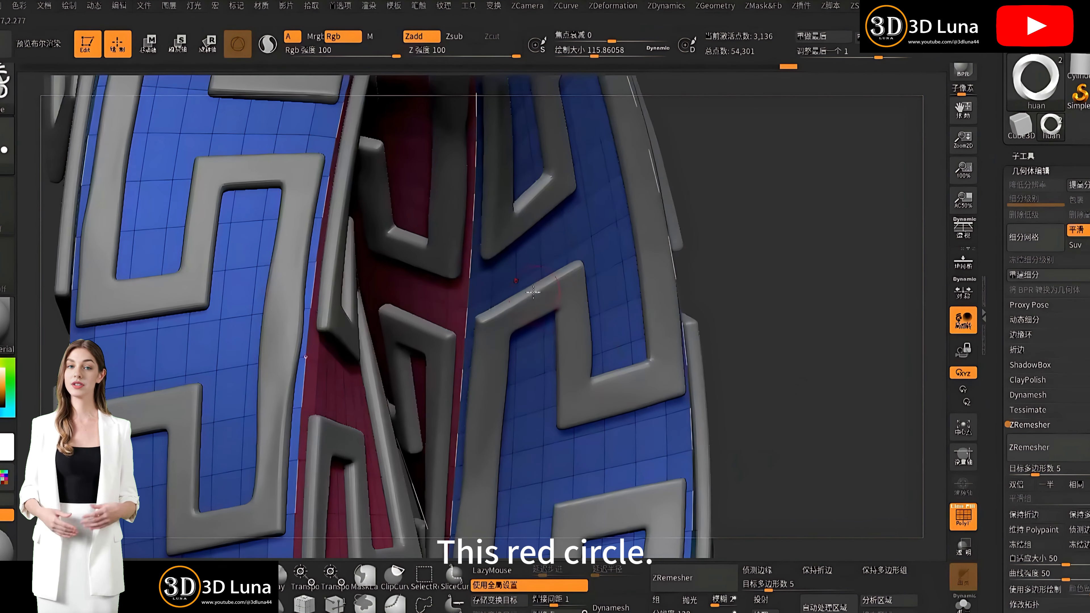
# Step: Reduce the draw size to about 59 and generate tubes along all the framed edge curves of the base ring
pyautogui.press('space')
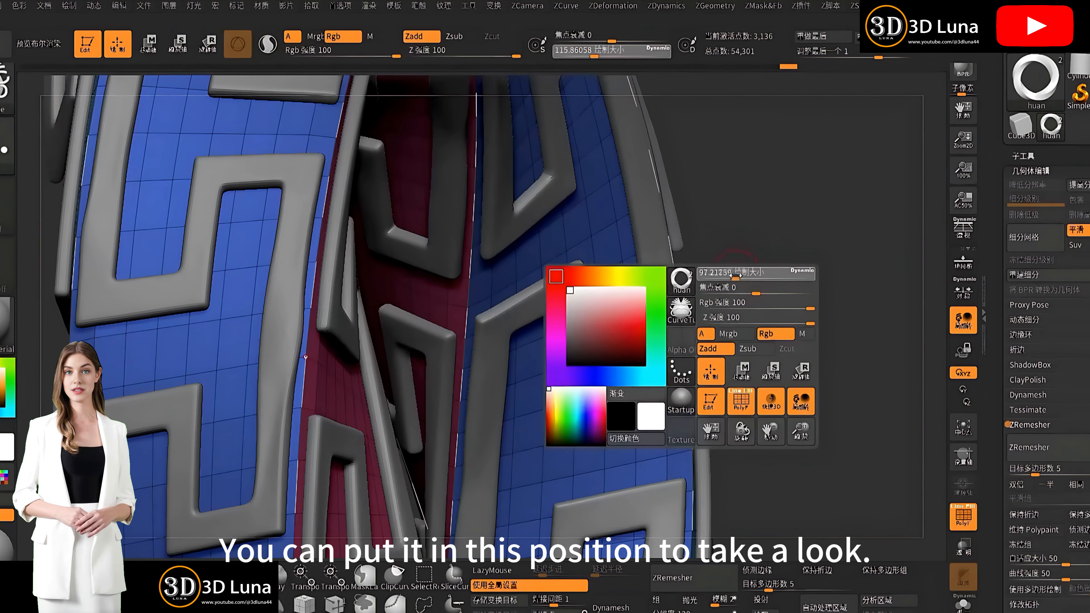
pyautogui.moveTo(734, 276); pyautogui.dragTo(729, 276)
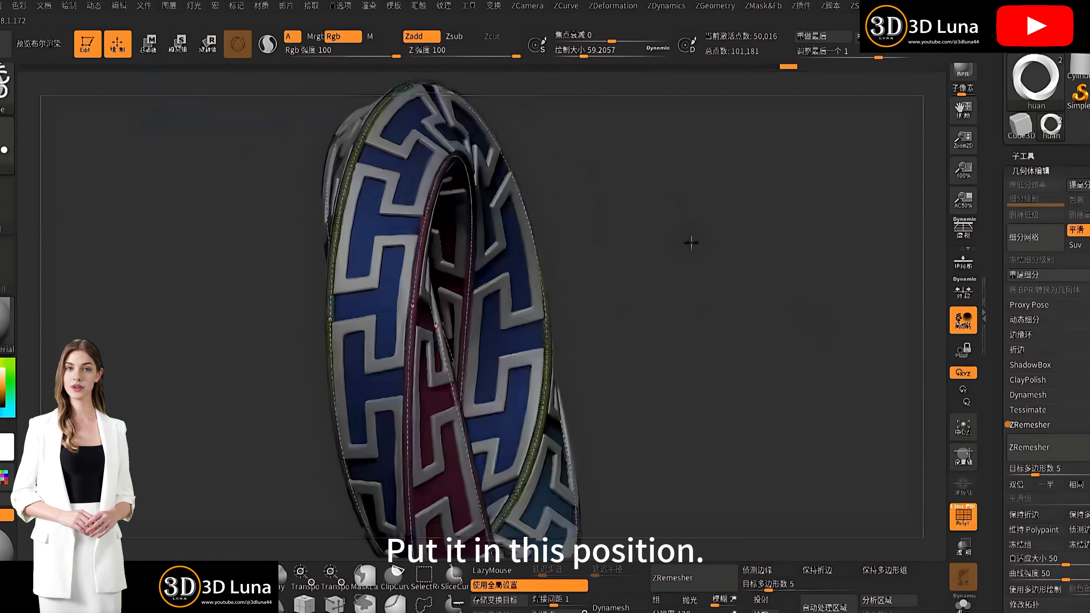
pyautogui.moveTo(691, 241)
pyautogui.mouseDown()
pyautogui.moveTo(636, 308)
pyautogui.moveTo(713, 365)
pyautogui.moveTo(783, 370)
pyautogui.mouseUp()
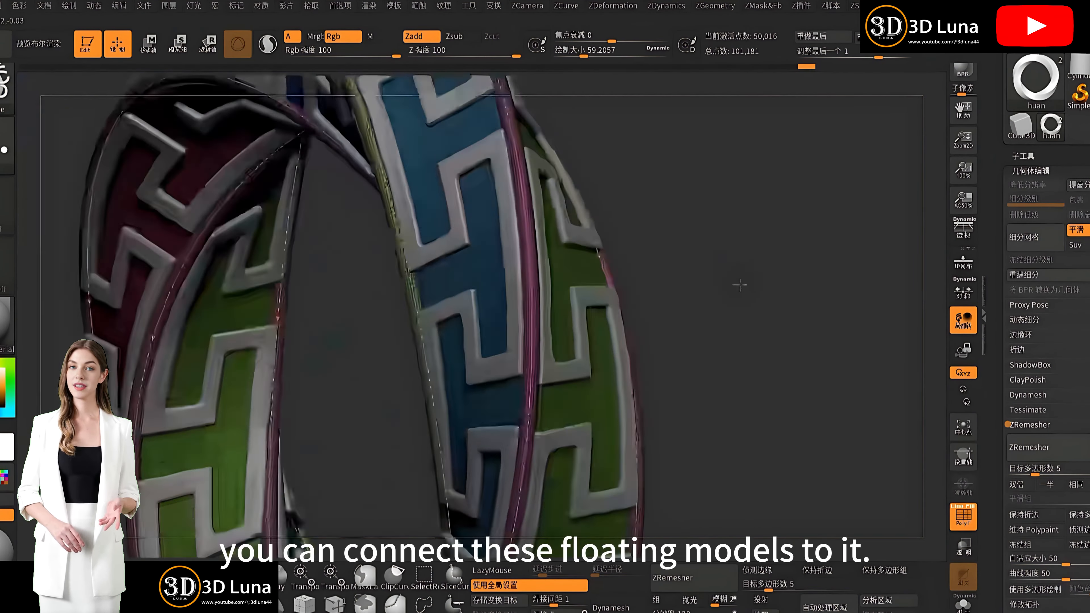
pyautogui.moveTo(740, 285)
pyautogui.mouseDown()
pyautogui.moveTo(777, 251)
pyautogui.moveTo(749, 287)
pyautogui.moveTo(757, 292)
pyautogui.mouseUp()
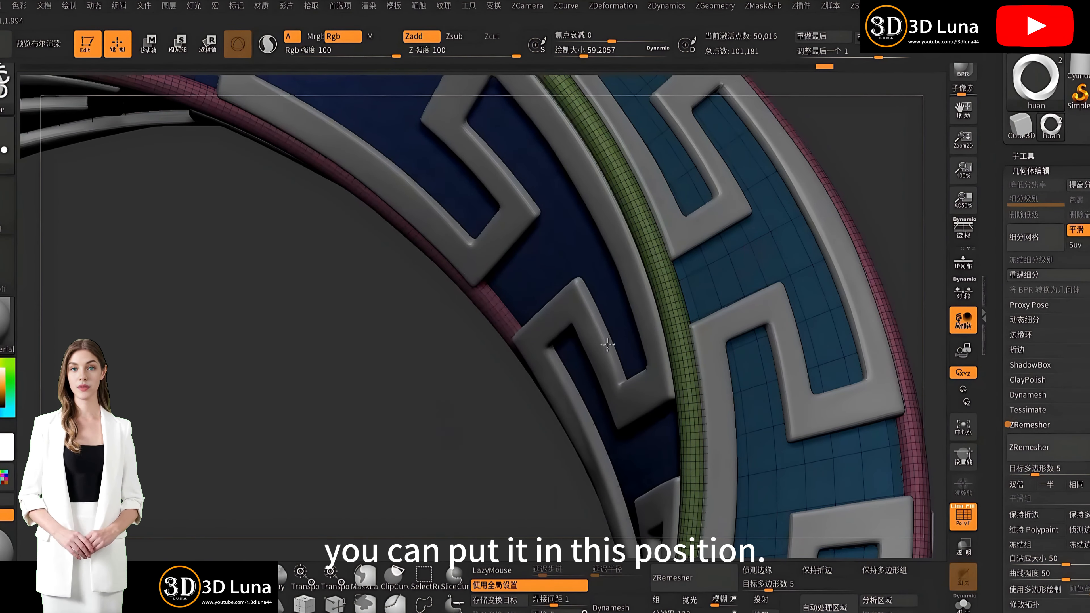
pyautogui.keyDown('alt'); pyautogui.moveTo(387, 400); pyautogui.dragTo(875, 332); pyautogui.keyUp('alt')
pyautogui.keyDown('alt'); pyautogui.moveTo(884, 267); pyautogui.dragTo(633, 356); pyautogui.keyUp('alt')
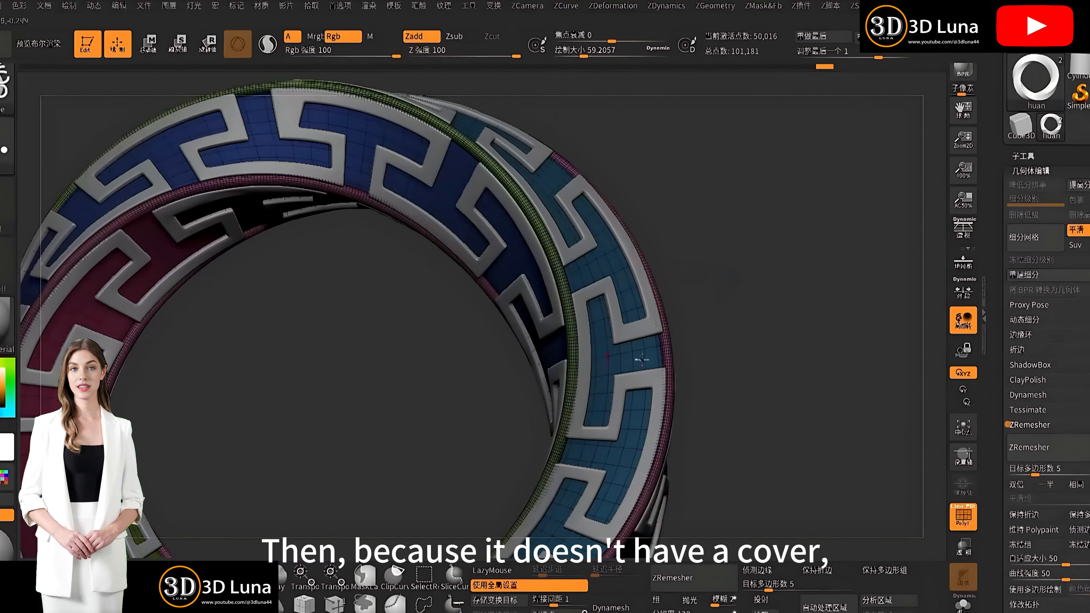
# Step: Turn off the wireframe display and split the unmasked edge tubes and the masked base ring into separate subtools
pyautogui.hotkey('shift', 'f')
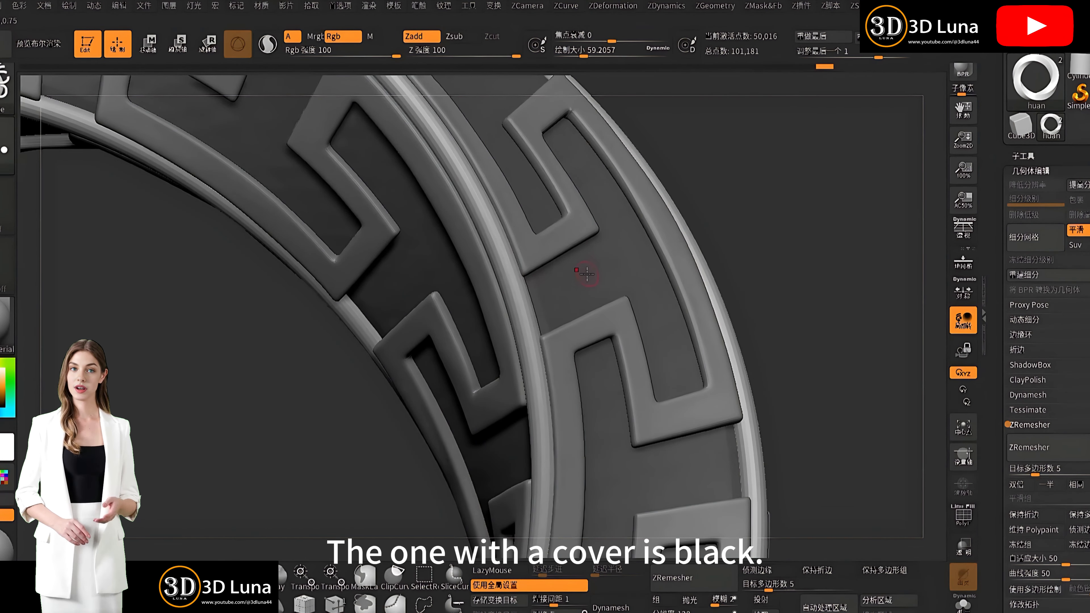
pyautogui.press('space')
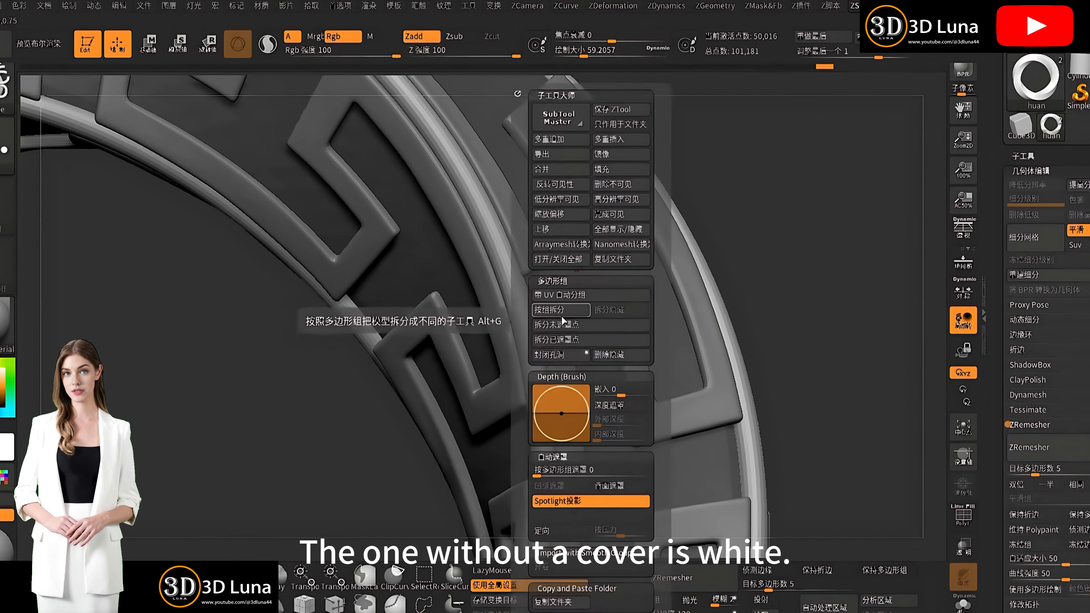
pyautogui.click(546, 334)
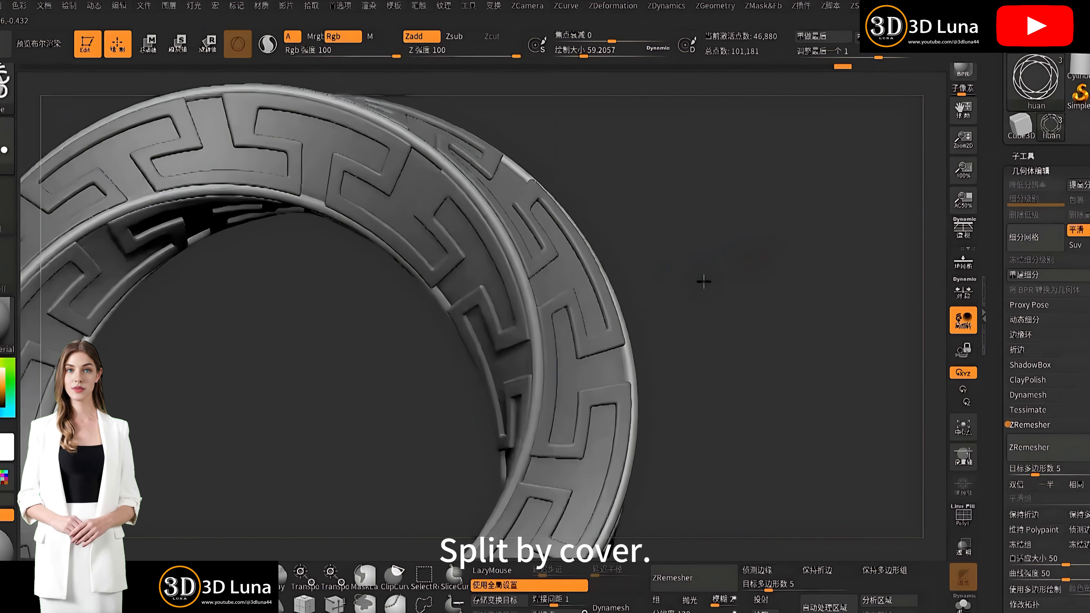
pyautogui.keyDown('alt'); pyautogui.moveTo(704, 281); pyautogui.dragTo(708, 360); pyautogui.keyUp('alt')
pyautogui.keyDown('alt'); pyautogui.click(599, 324); pyautogui.keyUp('alt')
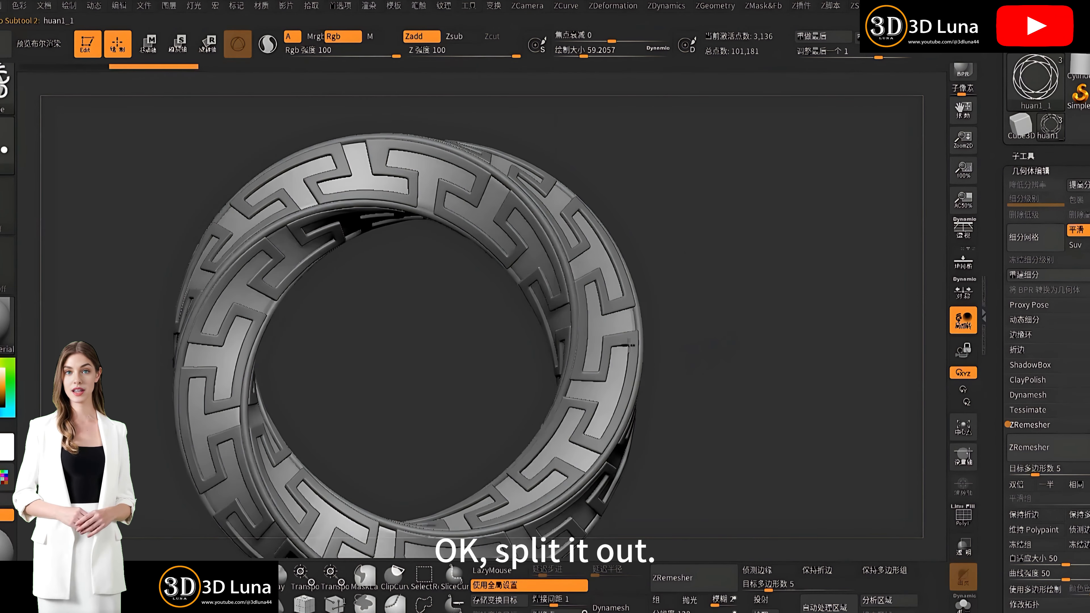
# Step: Hide the base ring subtool and fill the edge tubes with a dark golden-brown colour
pyautogui.click(1022, 156)
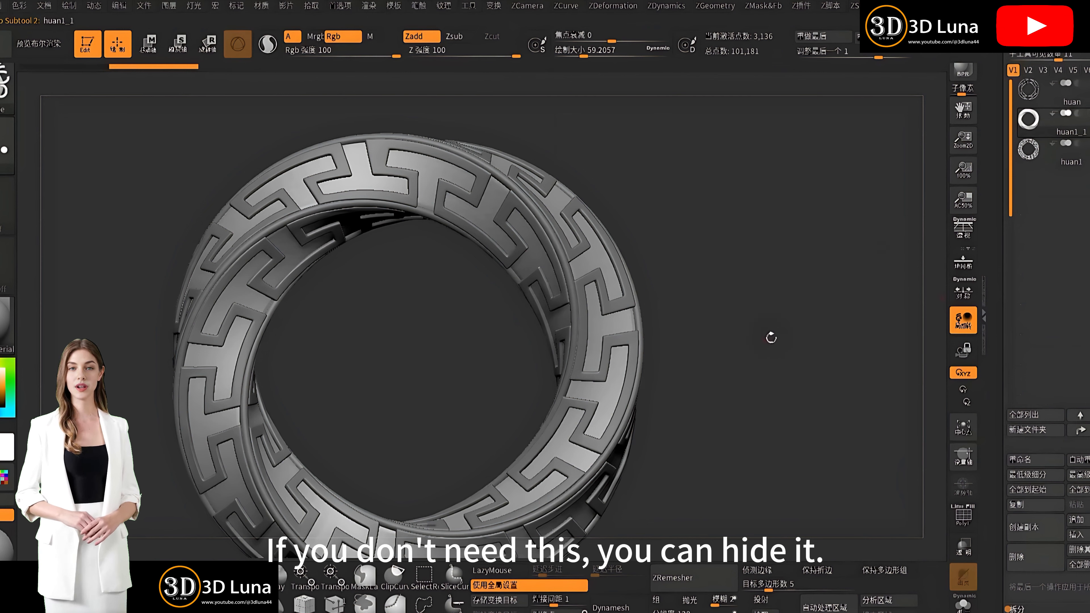
pyautogui.click(1043, 97)
pyautogui.keyDown('alt'); pyautogui.moveTo(773, 341); pyautogui.dragTo(294, 412); pyautogui.keyUp('alt')
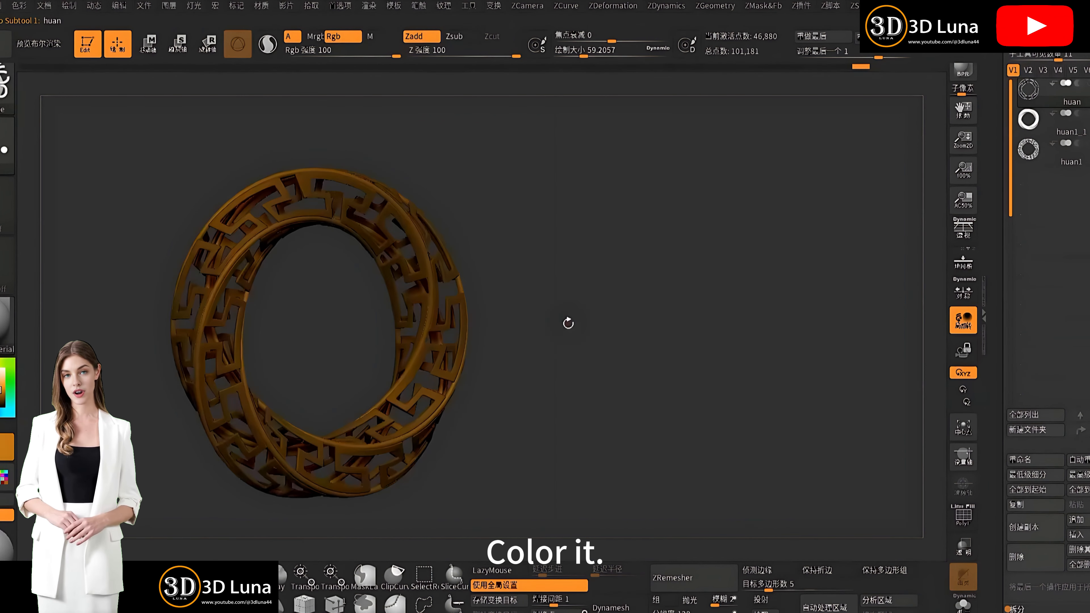
pyautogui.moveTo(568, 323)
pyautogui.mouseDown()
pyautogui.moveTo(526, 309)
pyautogui.moveTo(557, 338)
pyautogui.moveTo(586, 345)
pyautogui.moveTo(548, 318)
pyautogui.moveTo(574, 336)
pyautogui.moveTo(571, 356)
pyautogui.mouseUp()
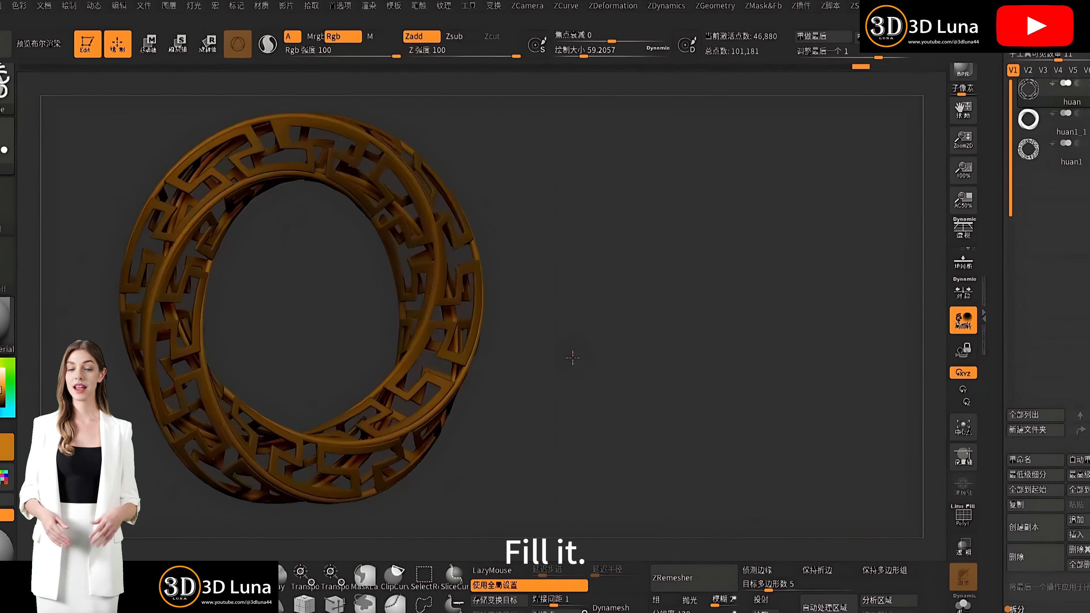
pyautogui.keyDown('ctrl'); pyautogui.moveTo(545, 320); pyautogui.dragTo(567, 389, button='right'); pyautogui.keyUp('ctrl')
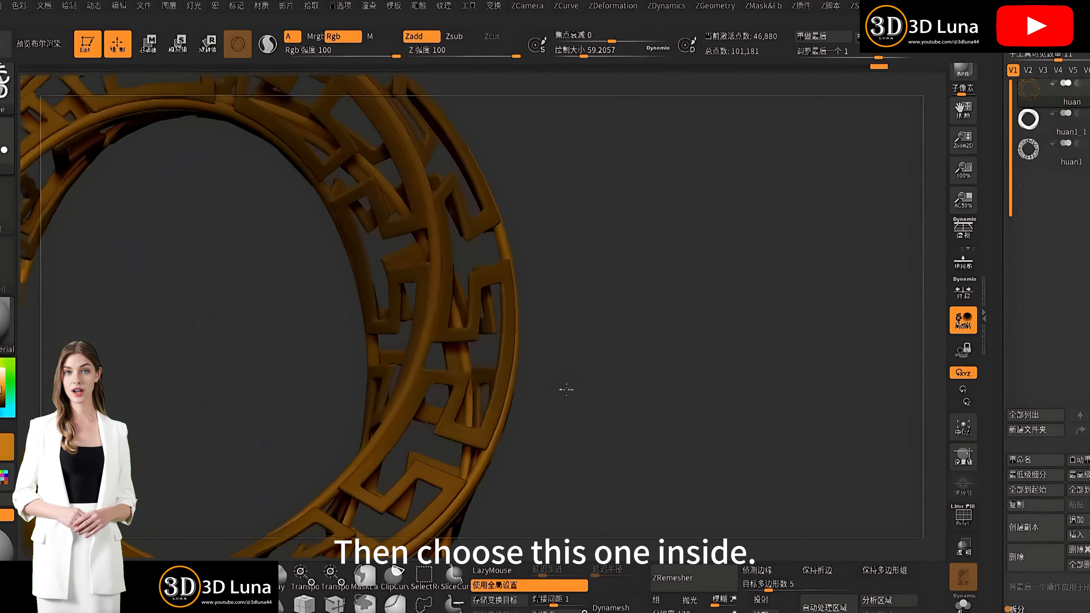
# Step: Select the raised border pattern and fill it with a lighter golden-brown colour than the edge tubes
pyautogui.keyDown('alt'); pyautogui.click(463, 384); pyautogui.keyUp('alt')
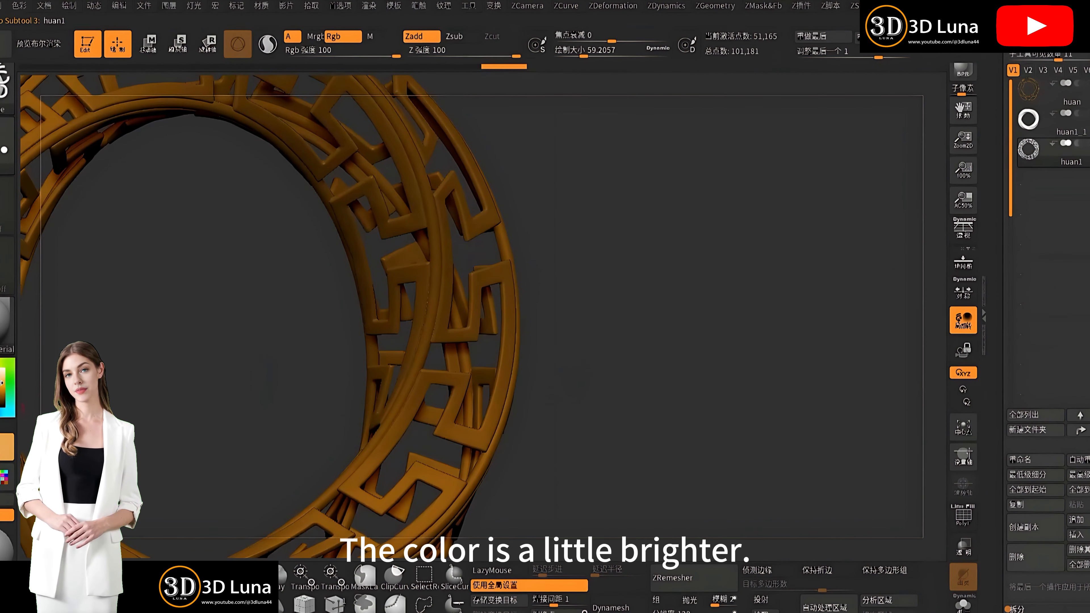
pyautogui.click(1, 382)
pyautogui.keyDown('ctrl'); pyautogui.moveTo(596, 348); pyautogui.dragTo(581, 346, button='right'); pyautogui.keyUp('ctrl')
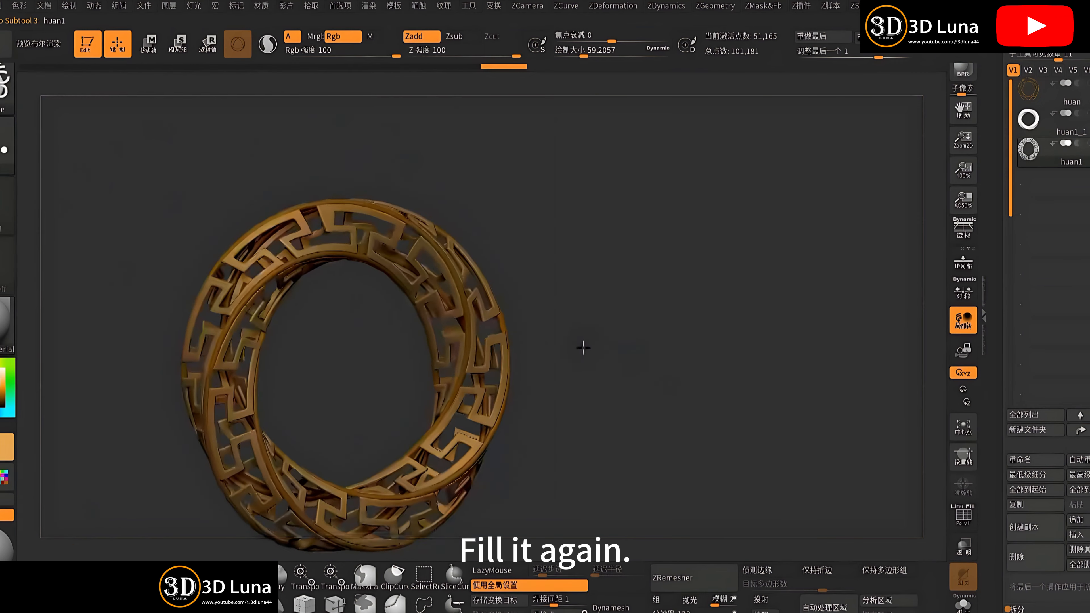
# Step: Place a front view of the finished ring on the canvas and a second, tilted view beside it
pyautogui.moveTo(581, 345); pyautogui.dragTo(574, 360)
pyautogui.keyDown('alt'); pyautogui.moveTo(618, 426); pyautogui.dragTo(602, 389); pyautogui.keyUp('alt')
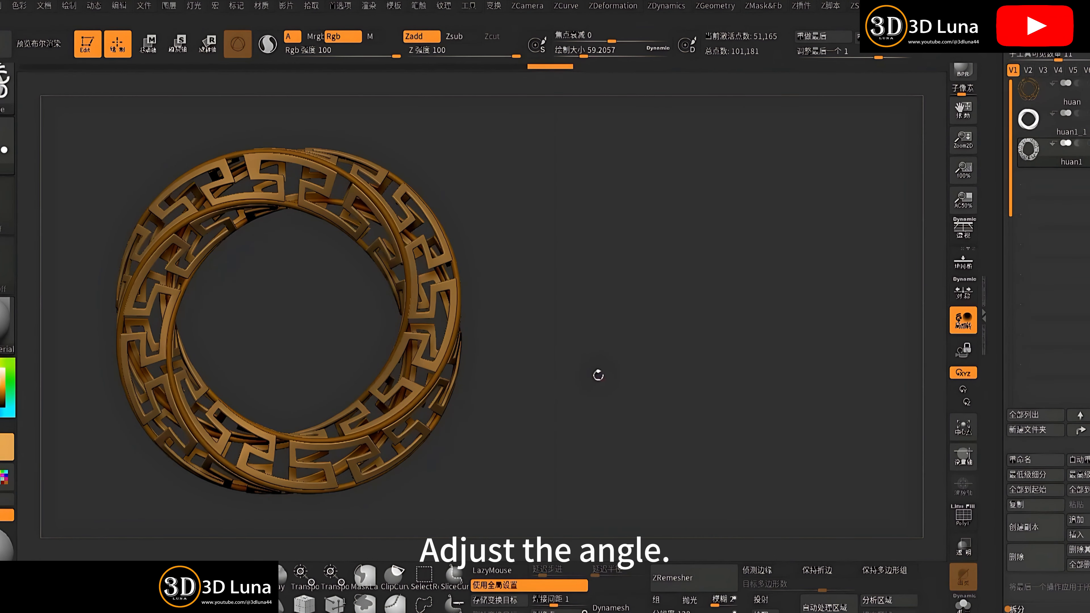
pyautogui.moveTo(596, 372); pyautogui.dragTo(875, 480)
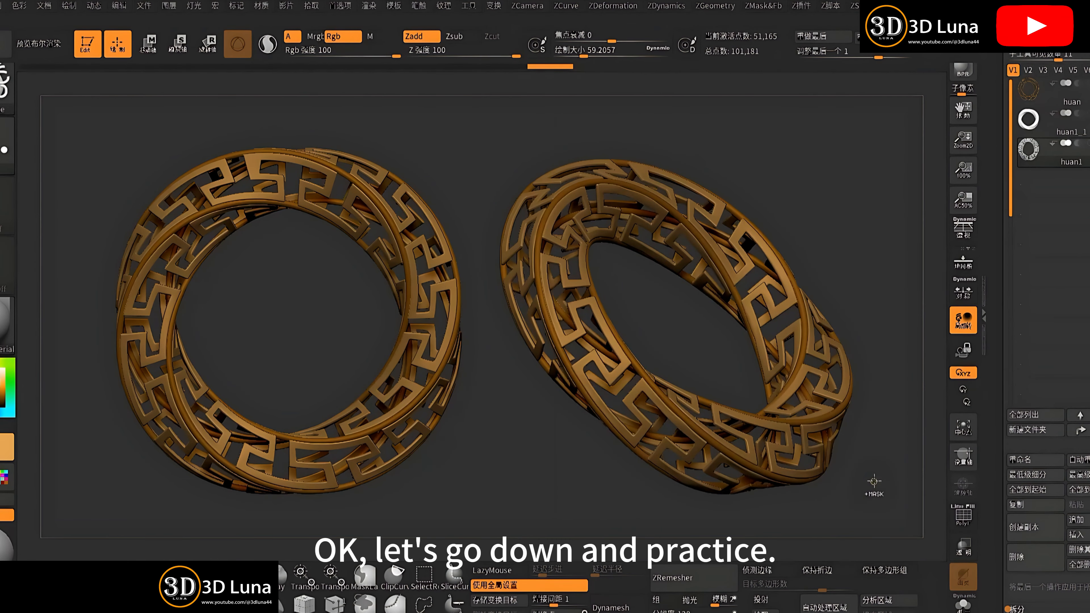